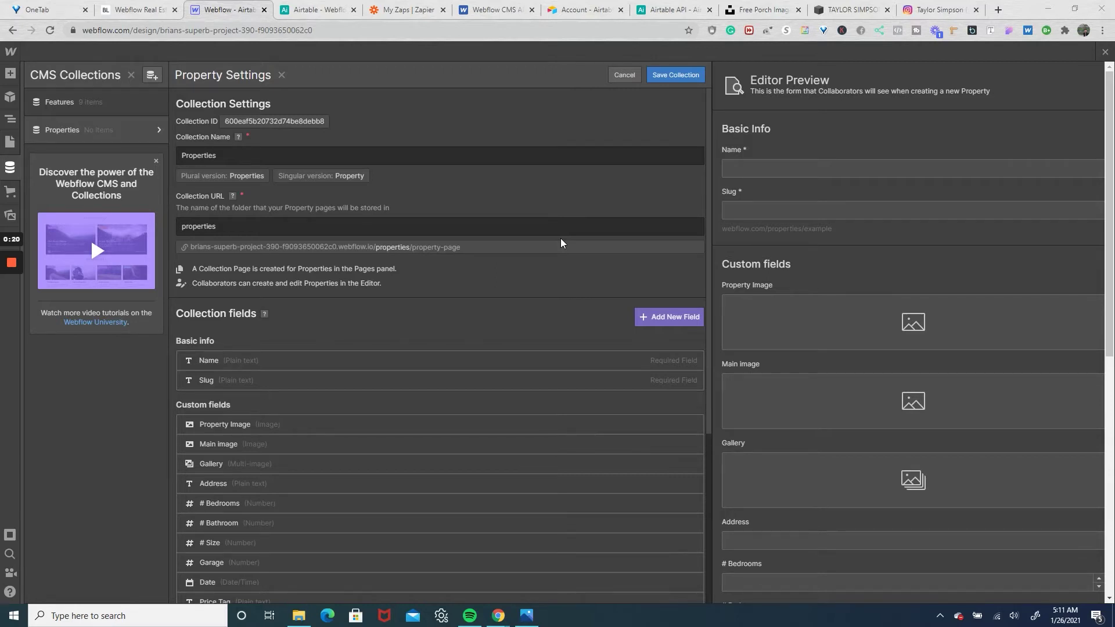
# Switch to the Airtable base containing the Listings table
pyautogui.click(319, 10)
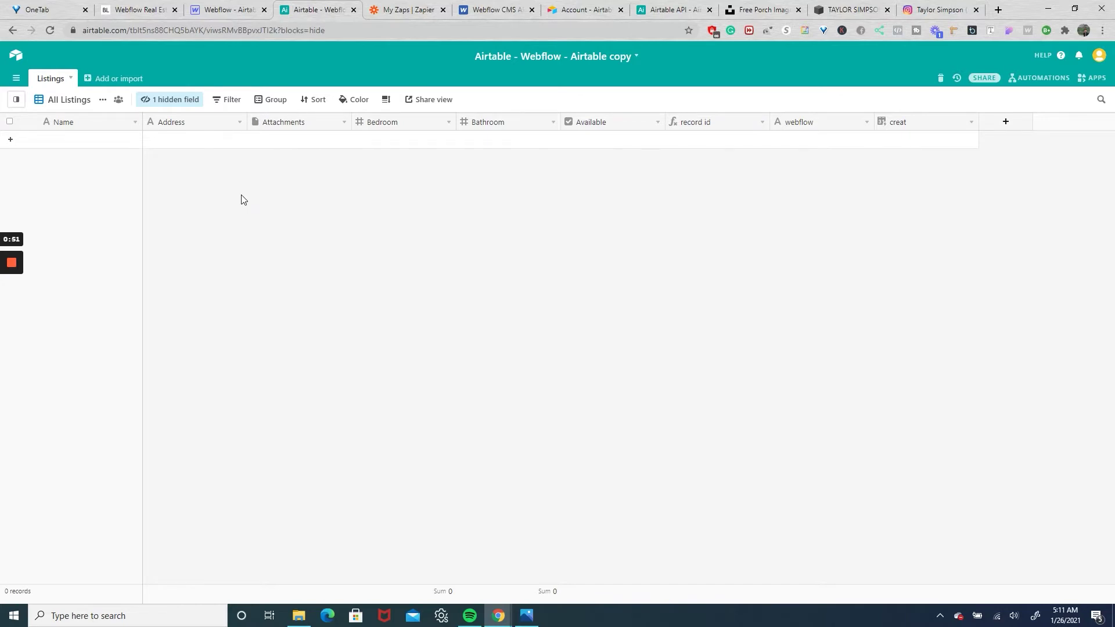
# Add a new blank record to the Airtable Listings table
pyautogui.click(93, 144)
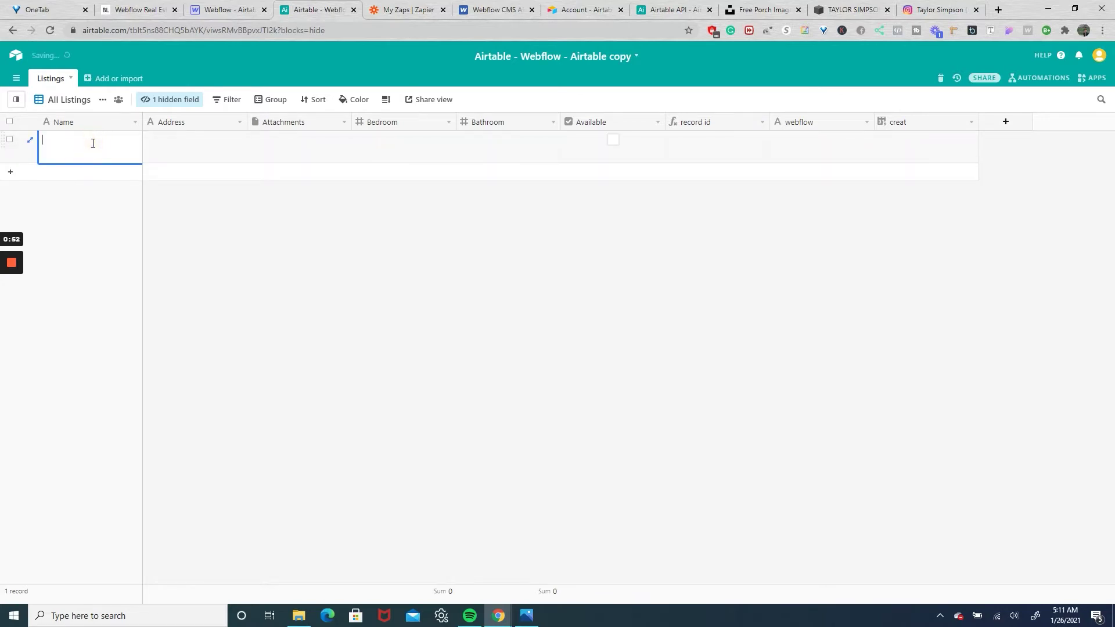
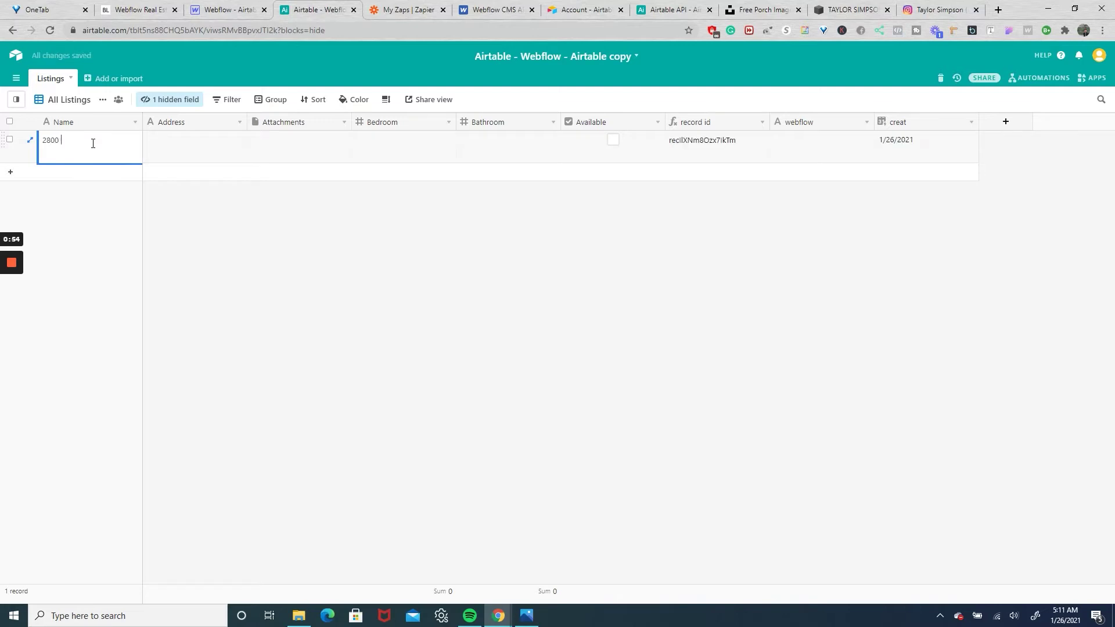
pyautogui.press('Tab')
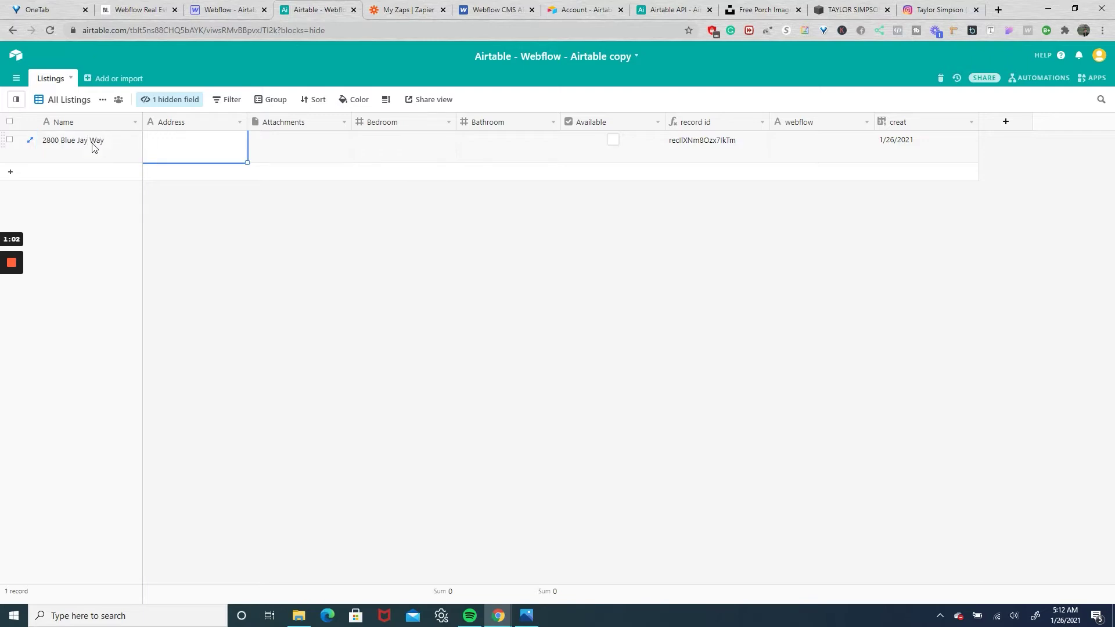
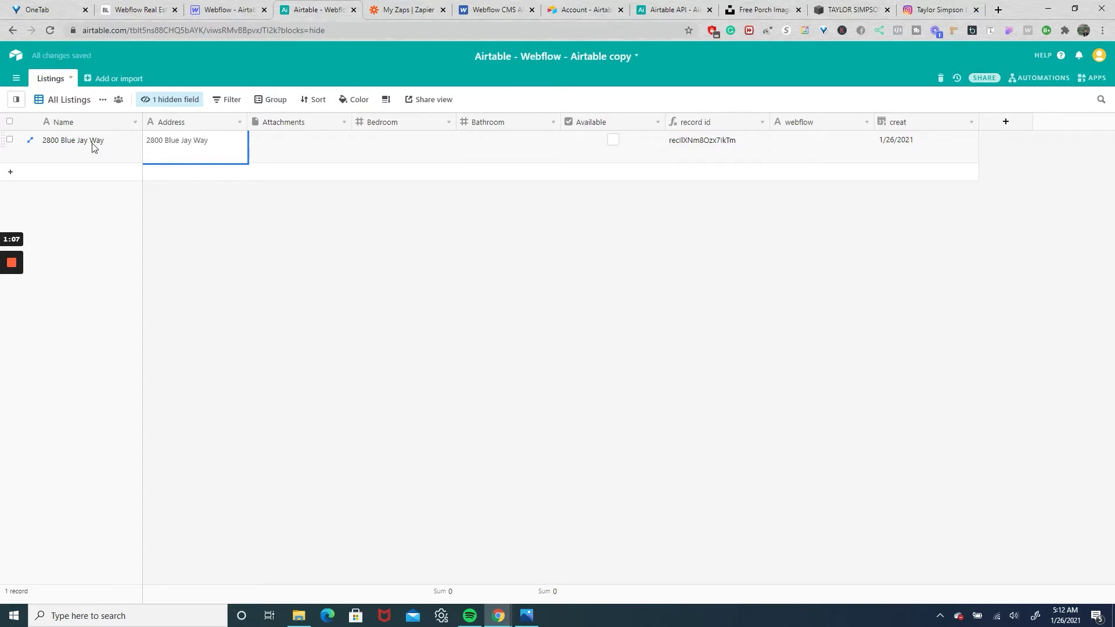
pyautogui.press('Tab')
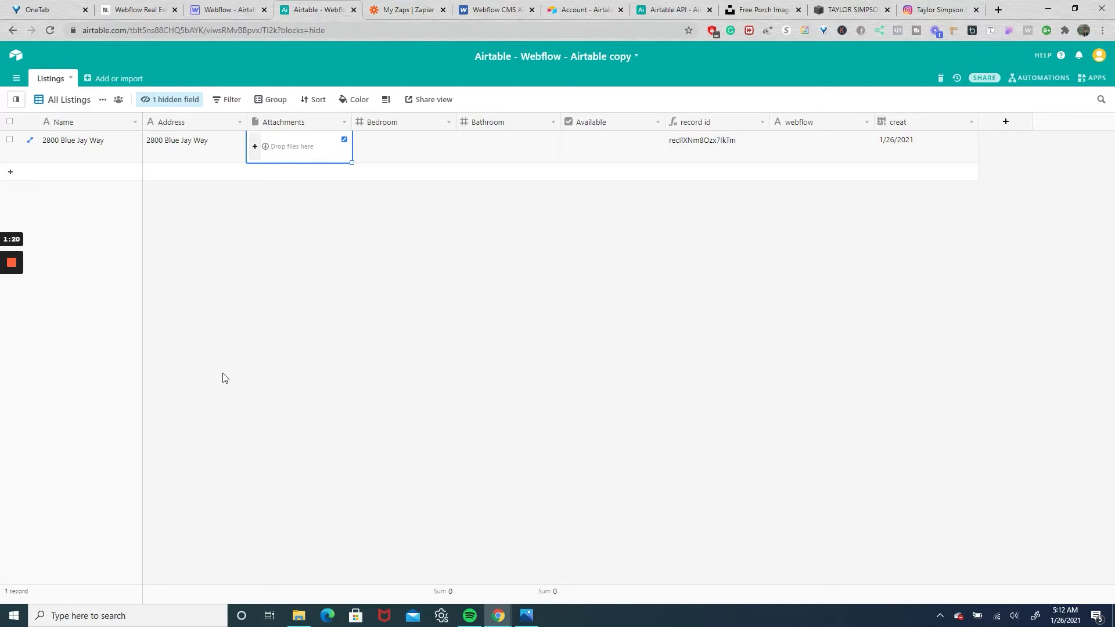
# Upload the house photo taylor-simpson-rX1jc_NMkvw-unsplash.jpg into the listing's Attachments cell
pyautogui.click(254, 154)
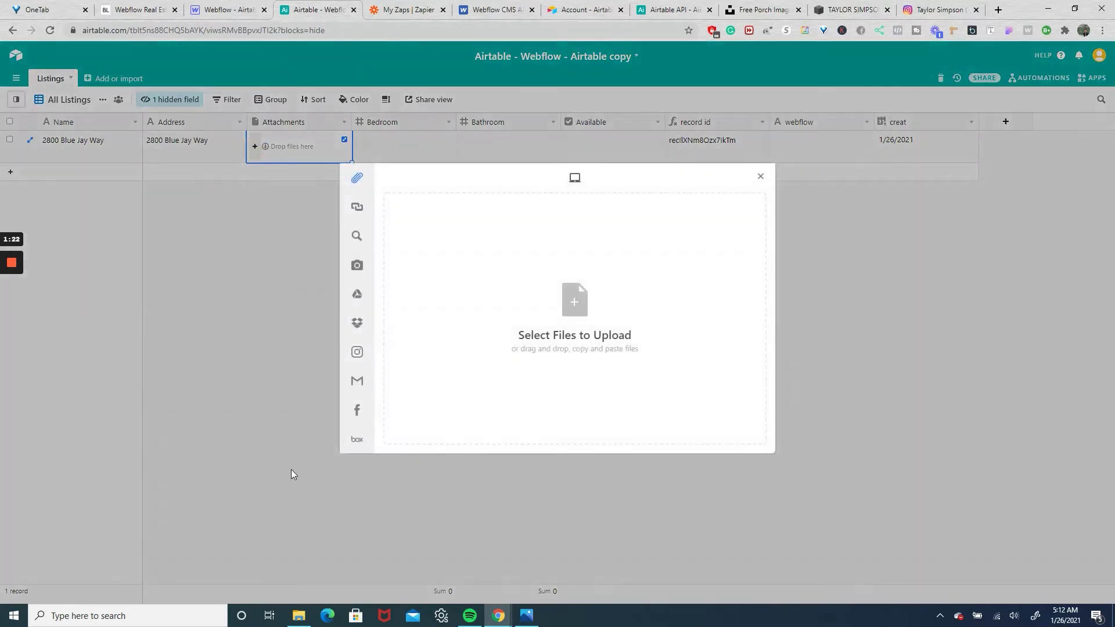
pyautogui.click(299, 616)
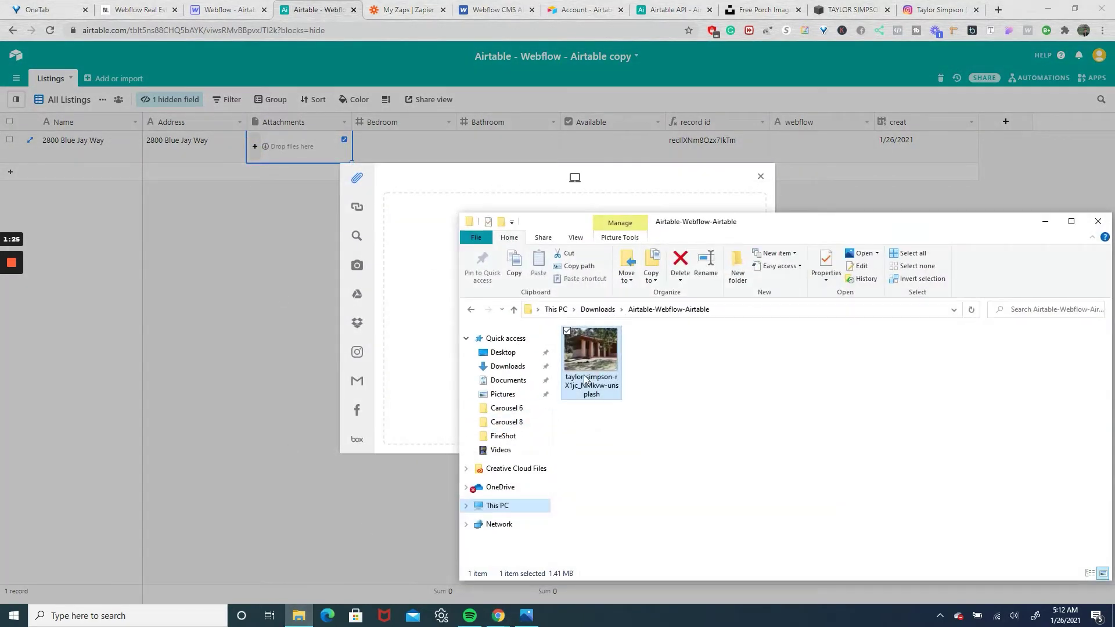
pyautogui.moveTo(591, 365); pyautogui.dragTo(410, 308)
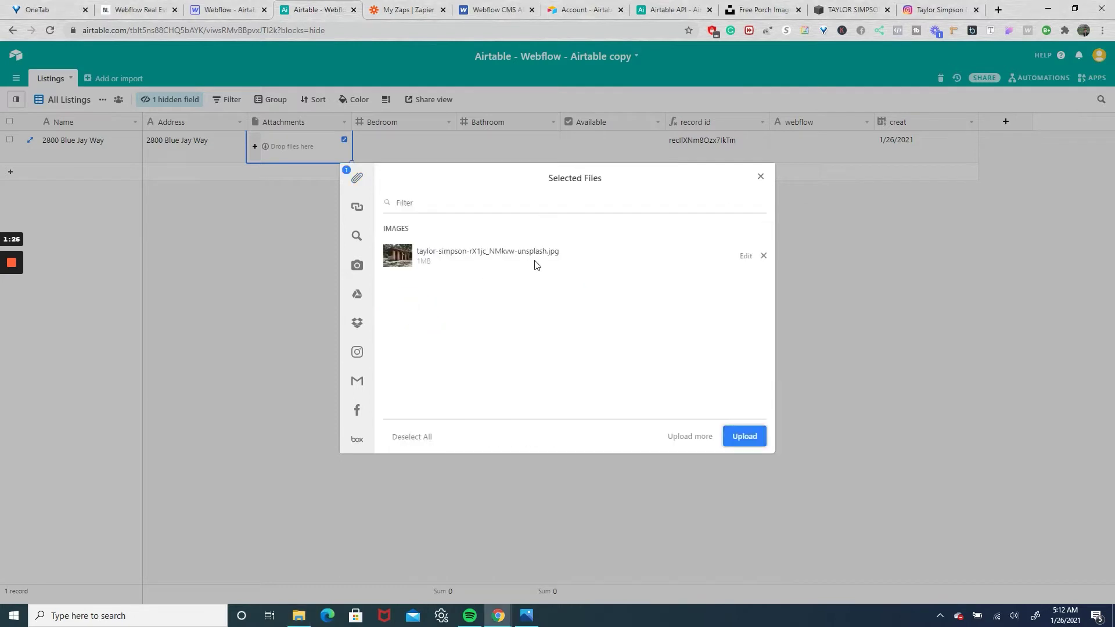
pyautogui.click(726, 437)
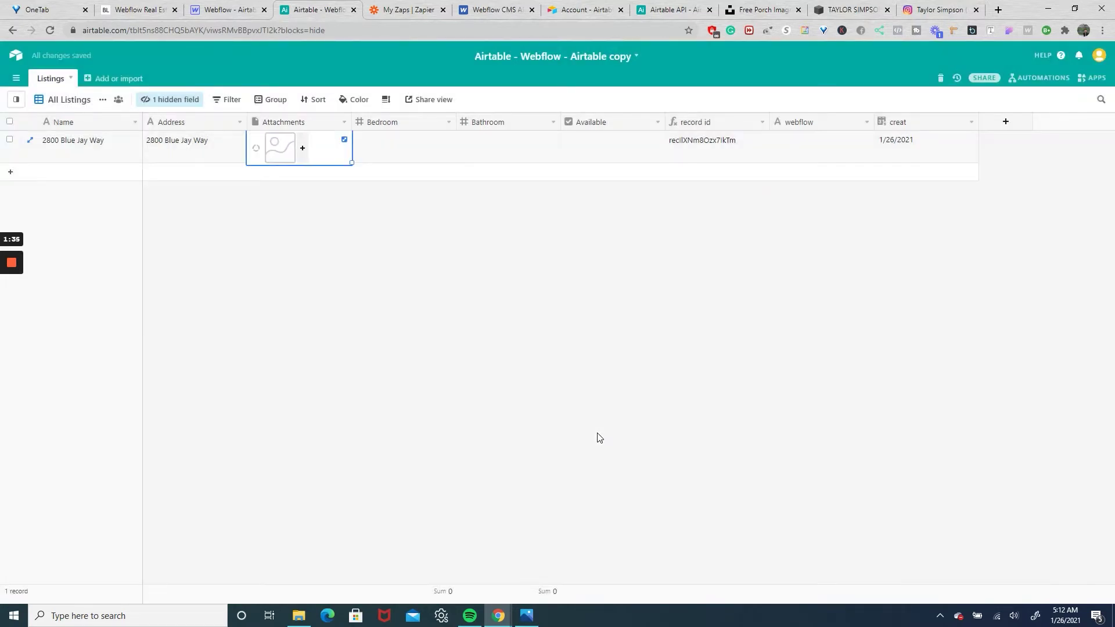
pyautogui.press('Tab')
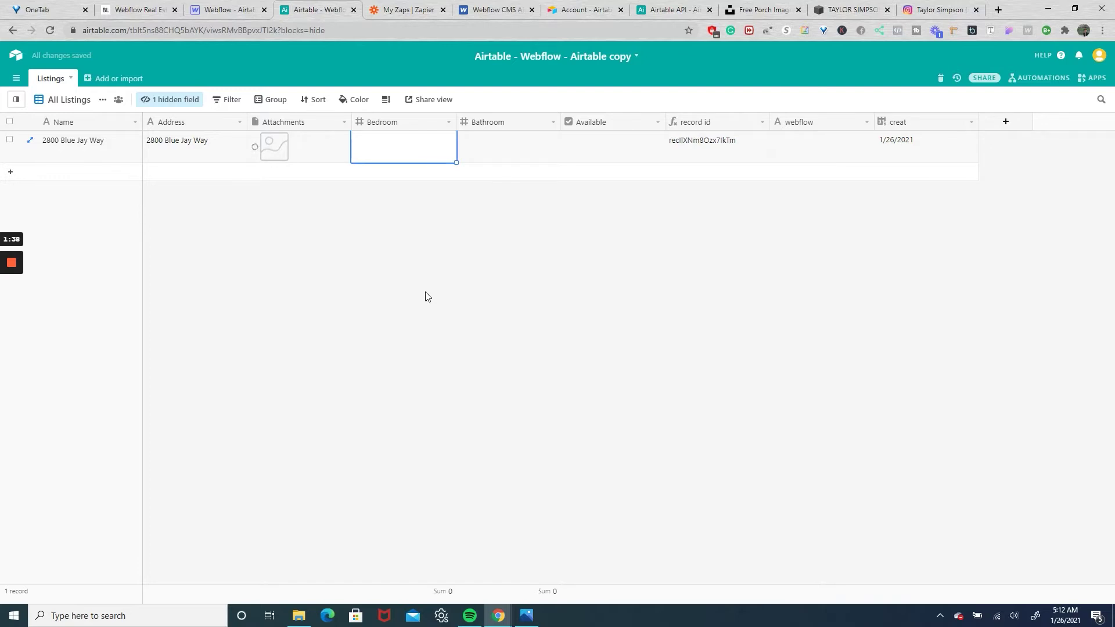
# Give the listing 5 bedrooms and 5 bathrooms, and mark it as available
pyautogui.write('5')
pyautogui.press('Tab')
pyautogui.write('5')
pyautogui.press('Tab')
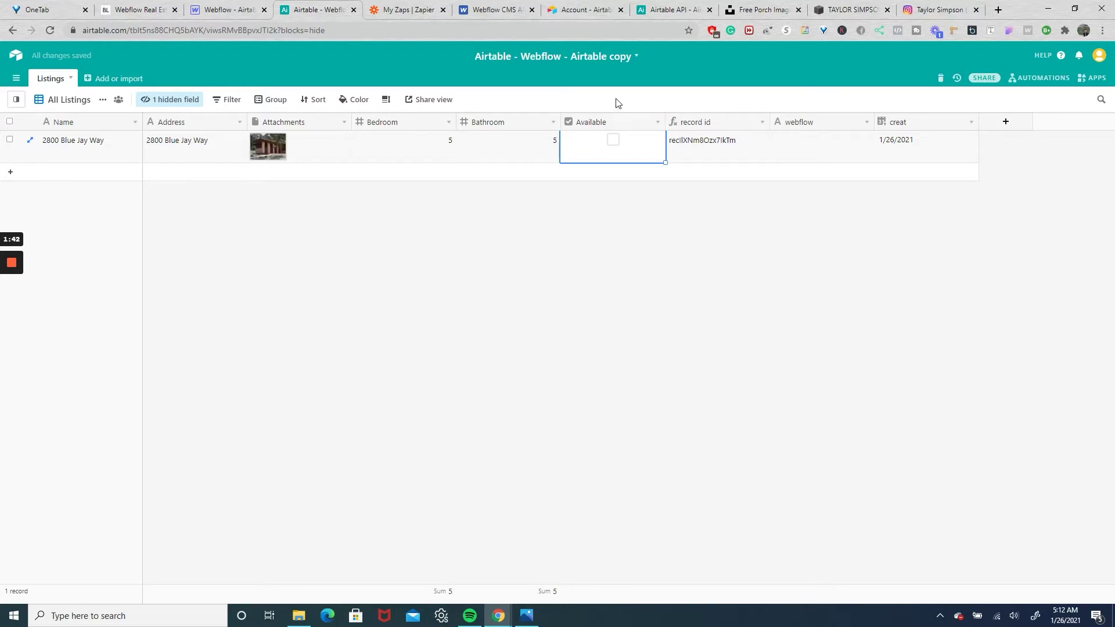
pyautogui.rightClick(613, 142)
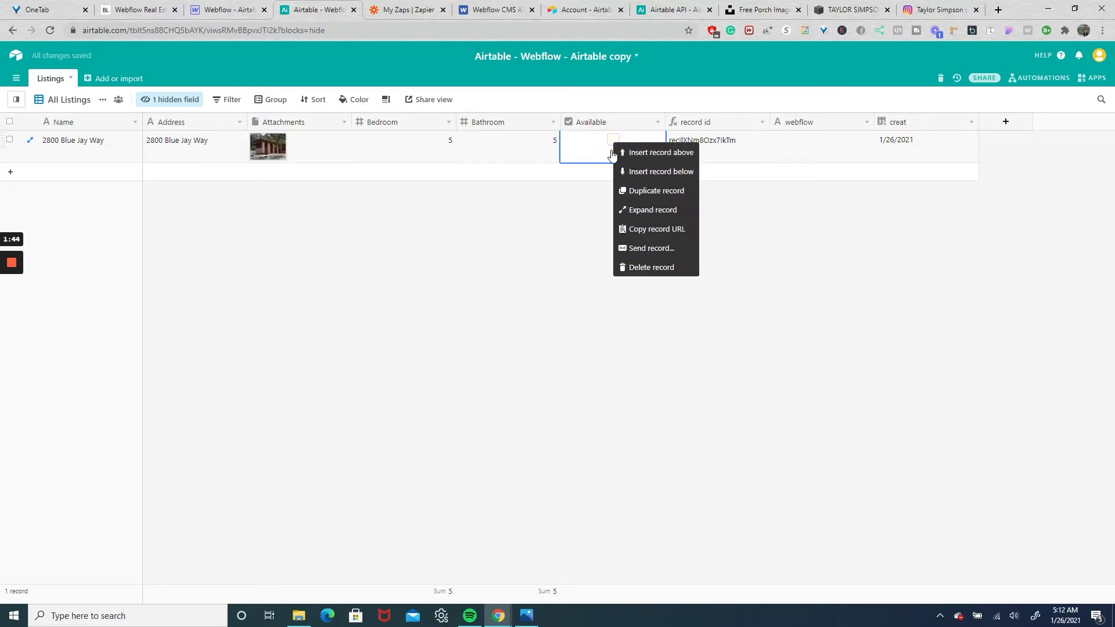
pyautogui.click(613, 143)
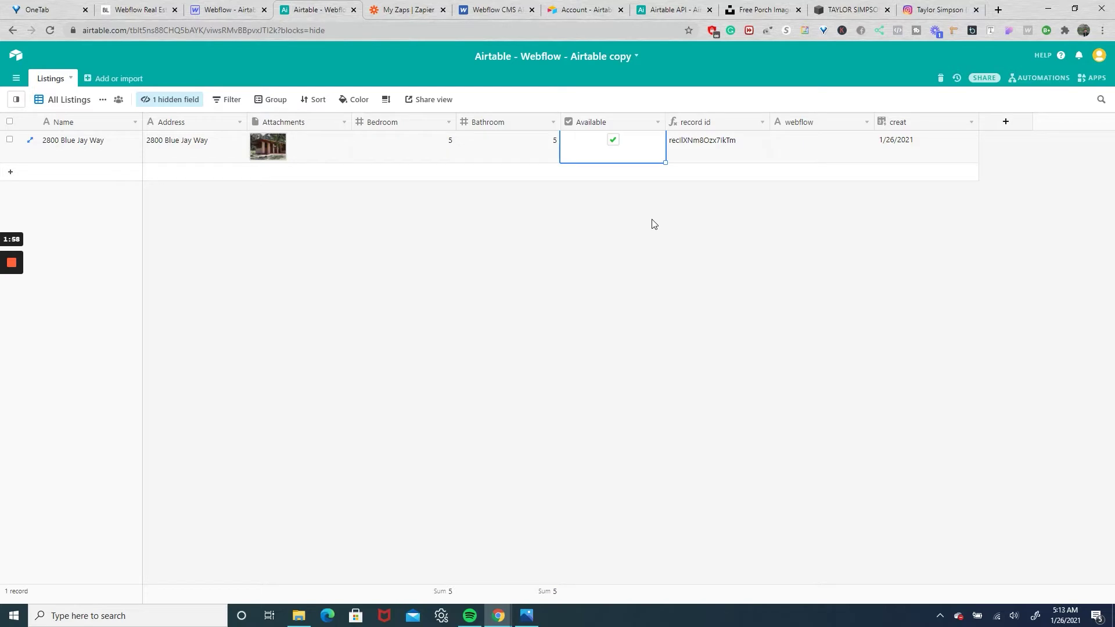
pyautogui.click(760, 129)
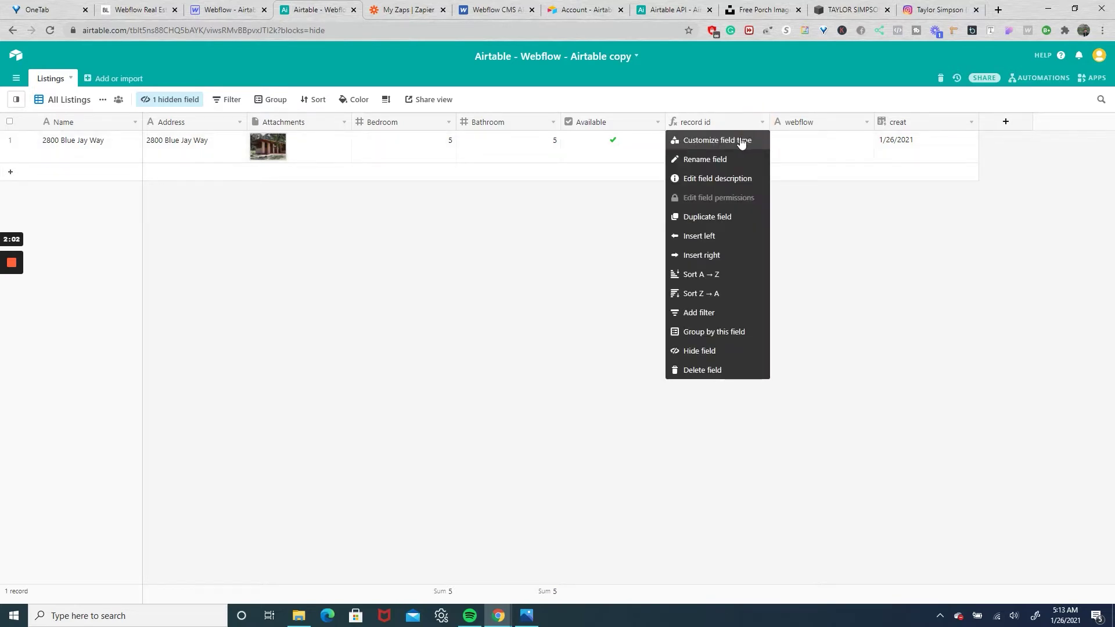
# Replace the record id field's formula with RECORD_ID() and save it
pyautogui.click(740, 141)
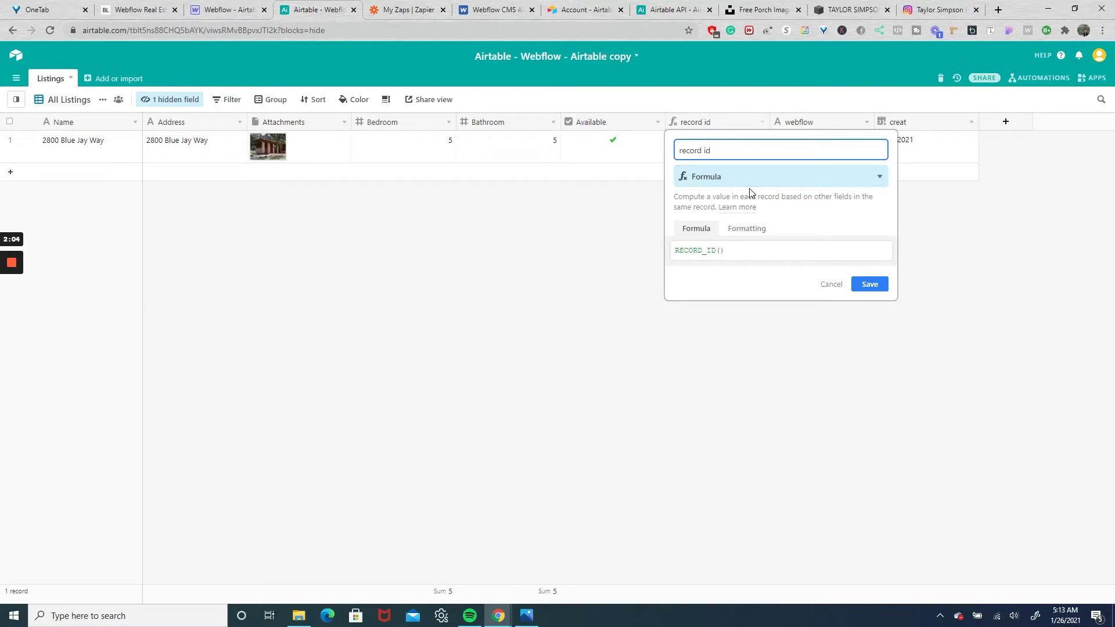
pyautogui.click(744, 248)
pyautogui.click(727, 248)
pyautogui.tripleClick(688, 252)
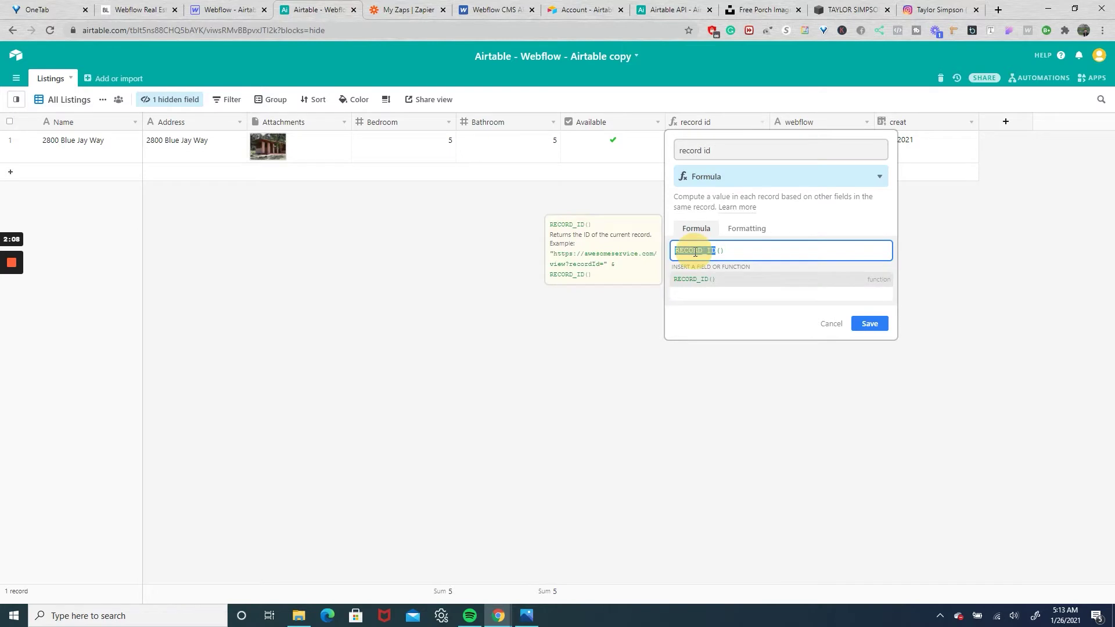
pyautogui.press('BackSpace')
pyautogui.write('rec')
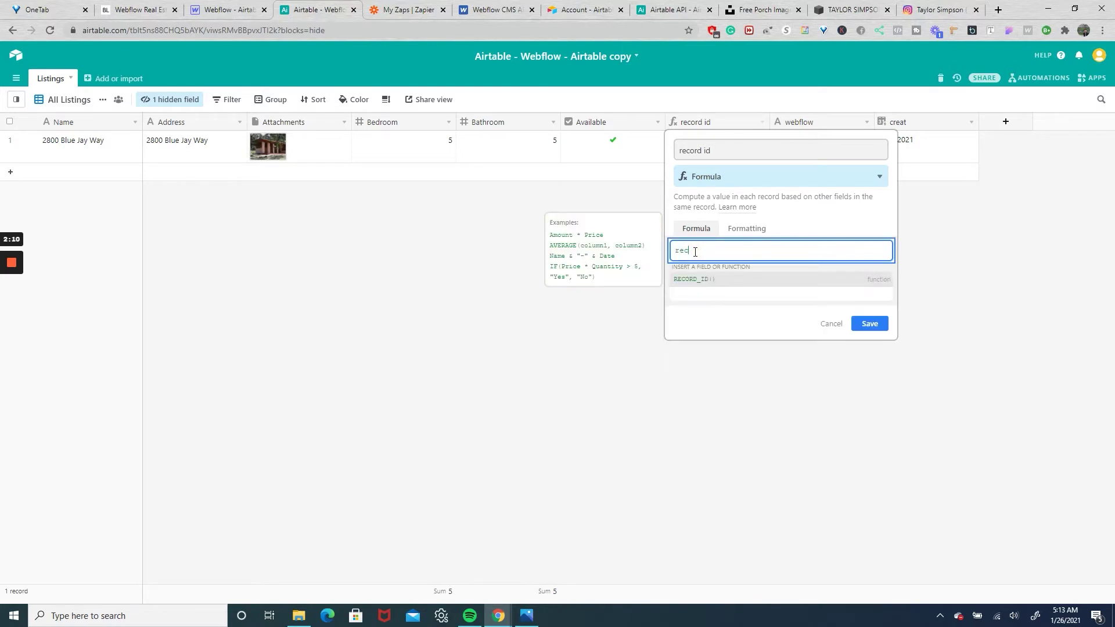
pyautogui.click(699, 280)
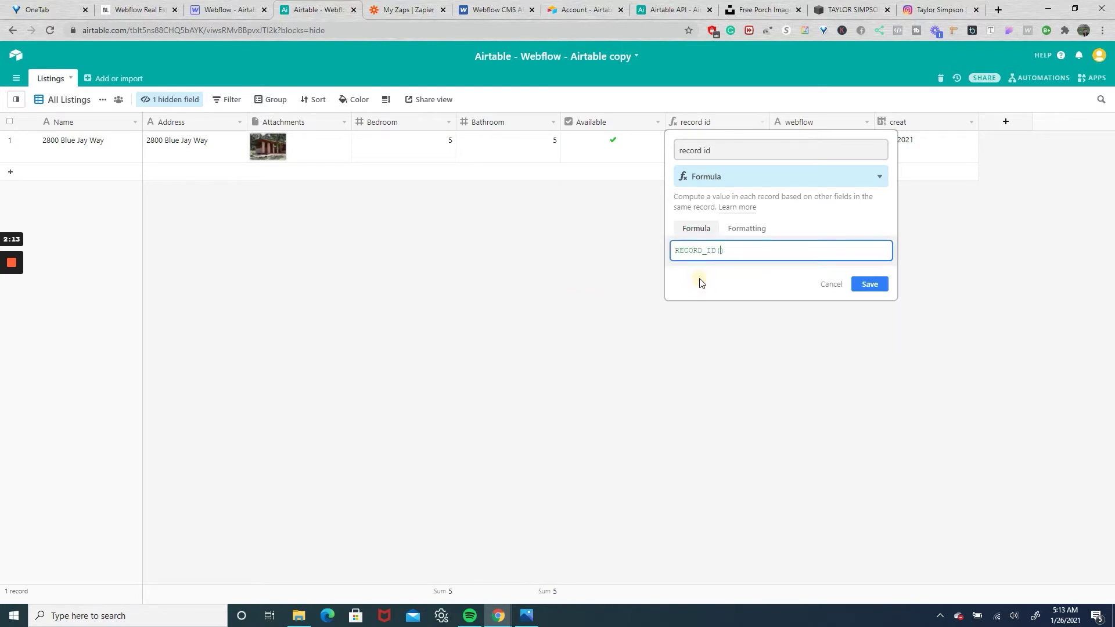
pyautogui.click(866, 284)
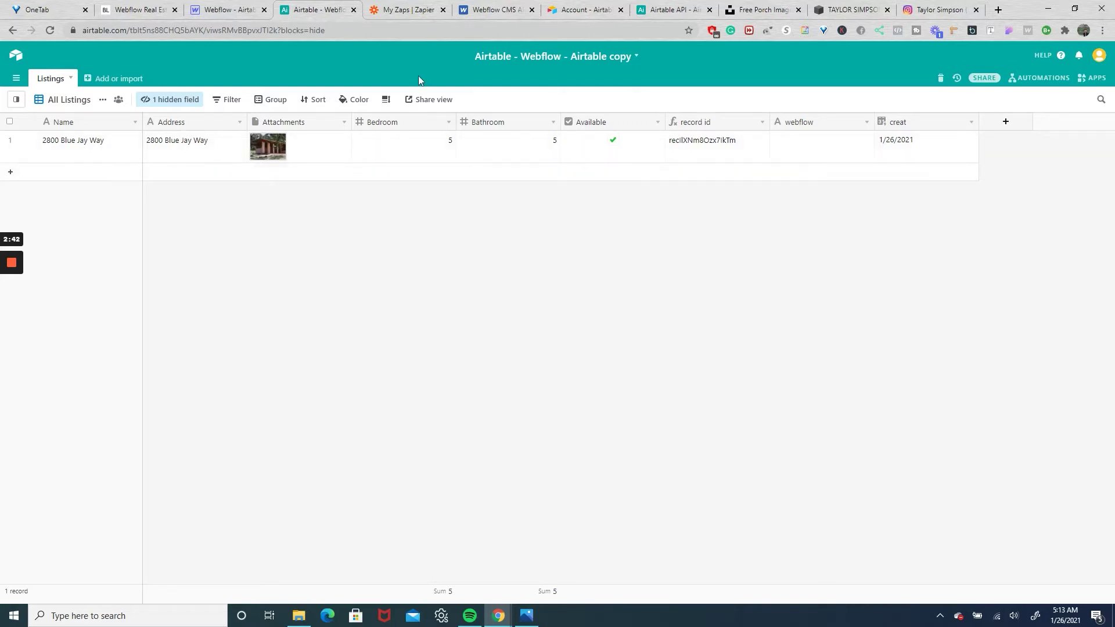
# Start a new zap triggered by Airtable's New Record event
pyautogui.click(406, 10)
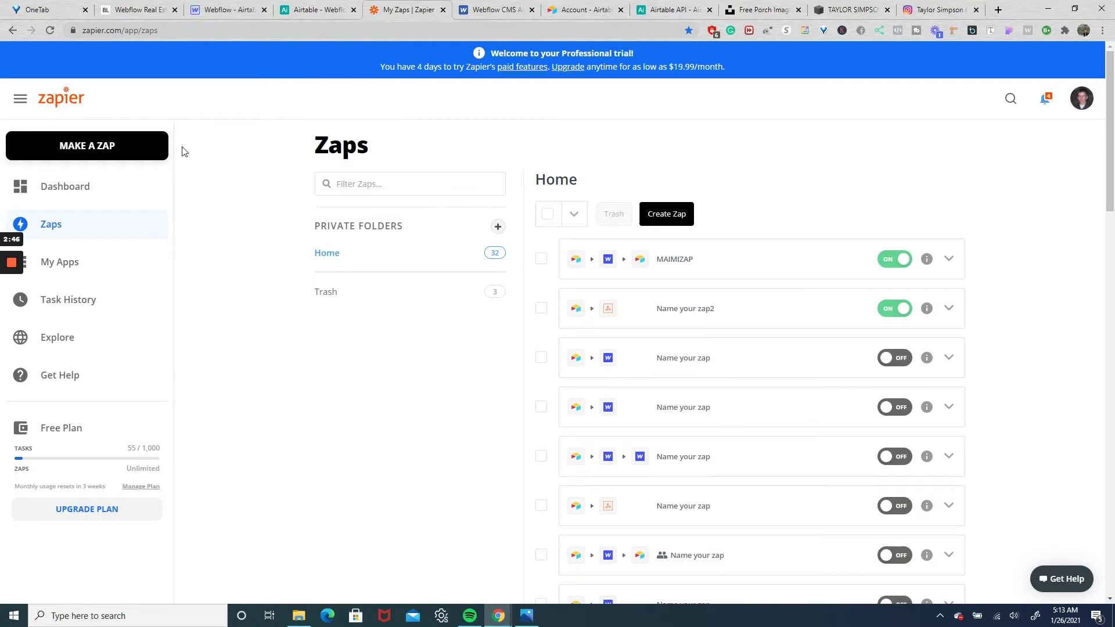
pyautogui.click(142, 151)
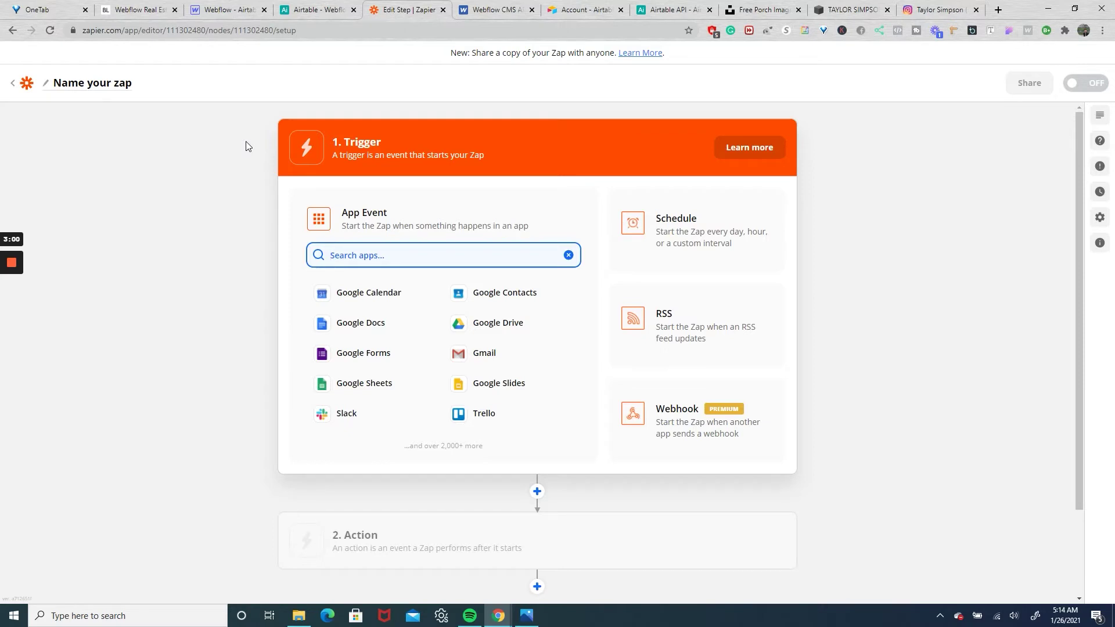
pyautogui.write('airt')
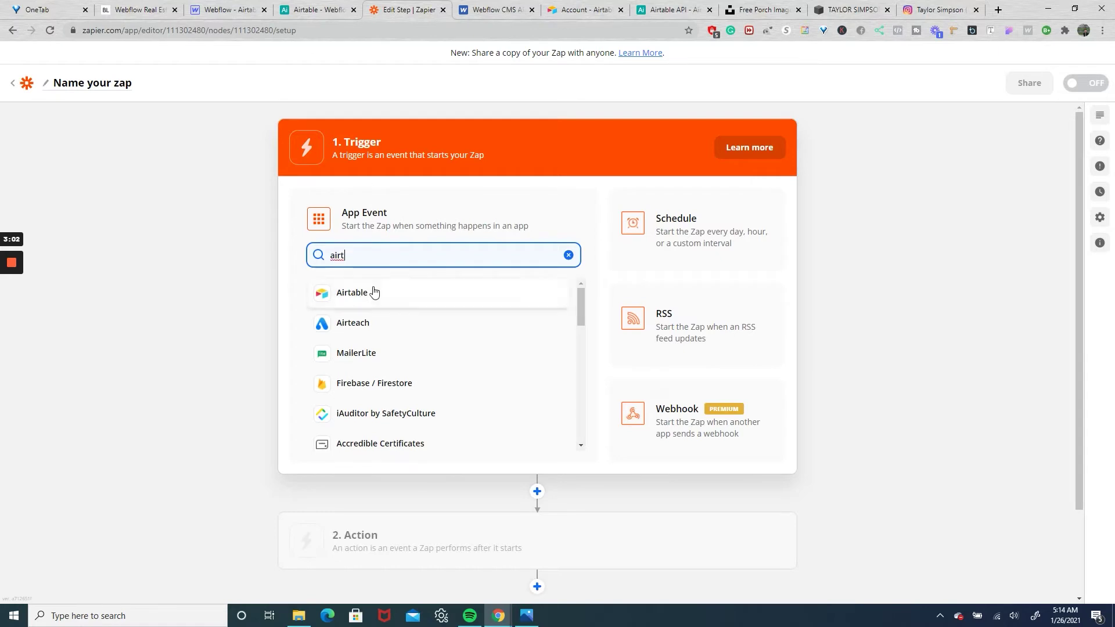
pyautogui.click(370, 292)
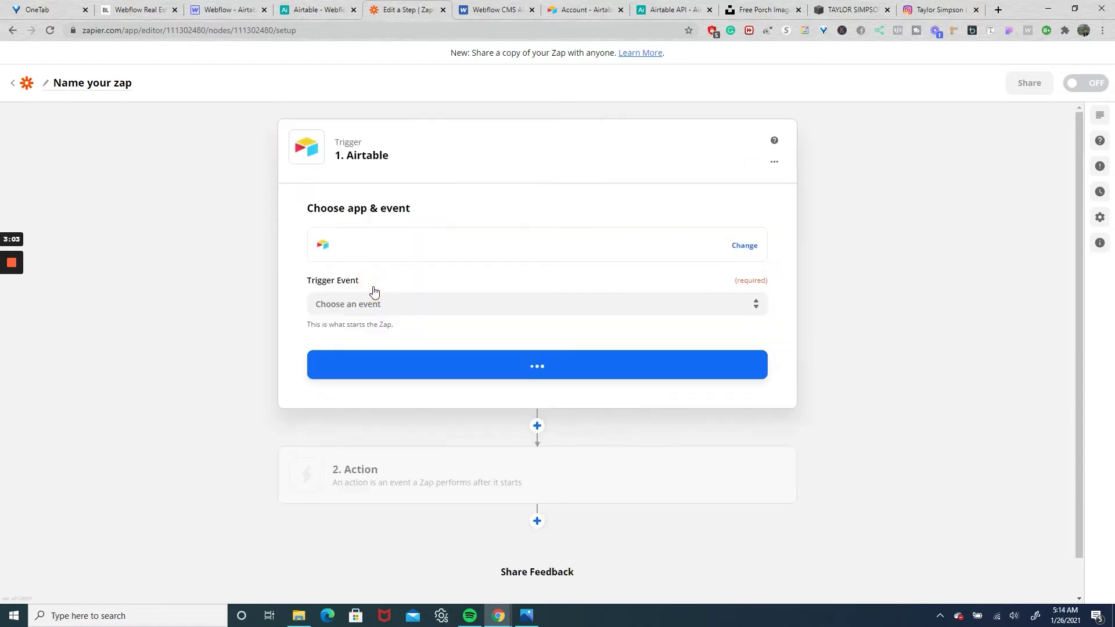
pyautogui.click(421, 303)
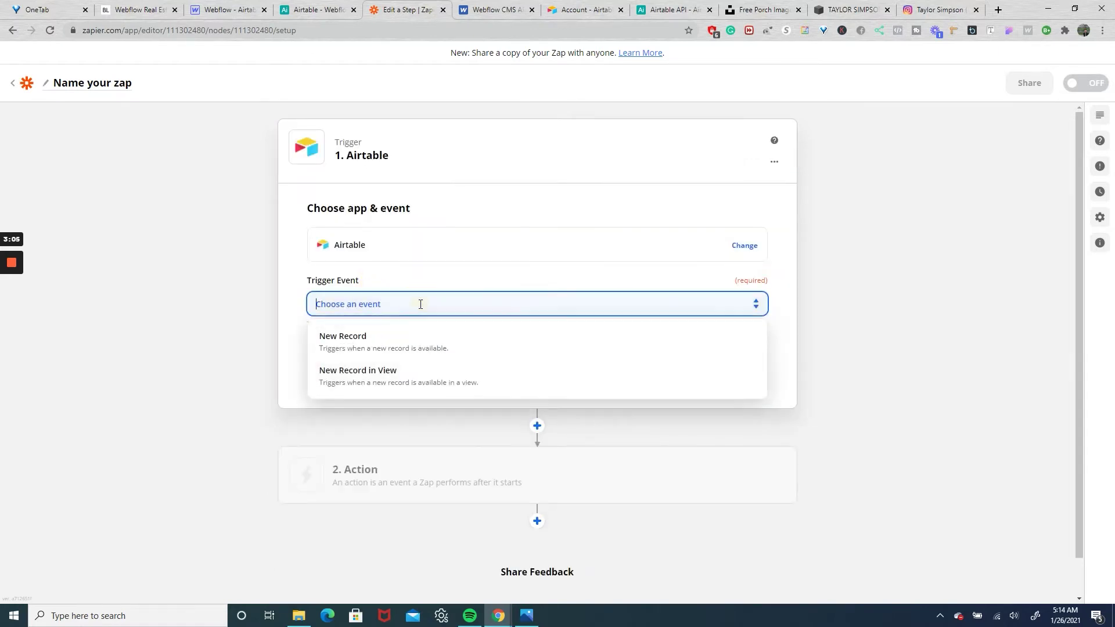
pyautogui.click(409, 343)
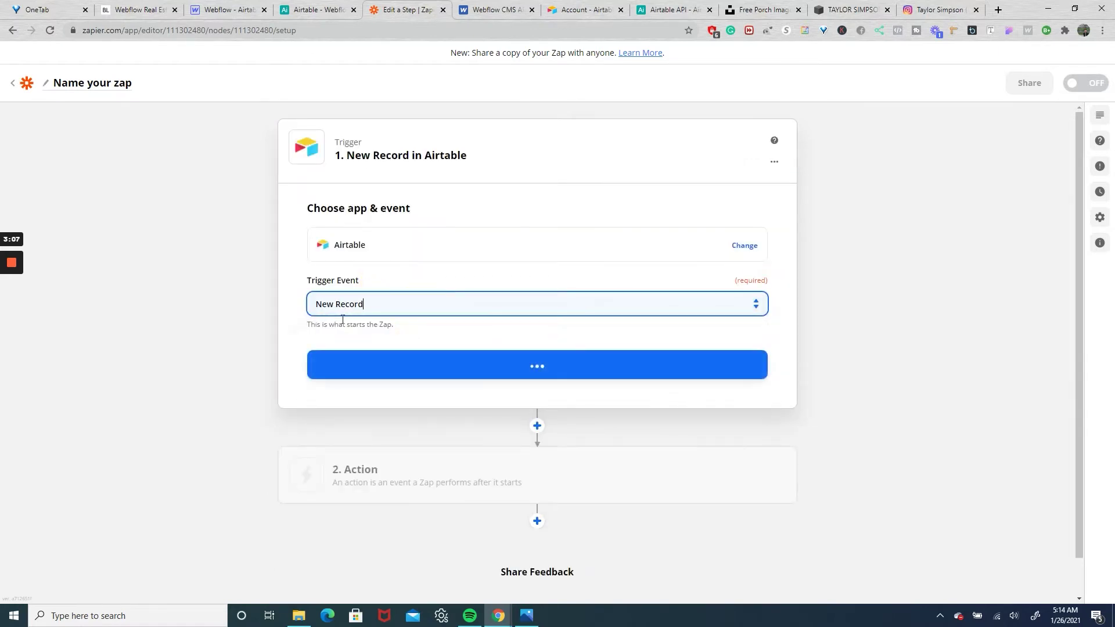
pyautogui.click(343, 361)
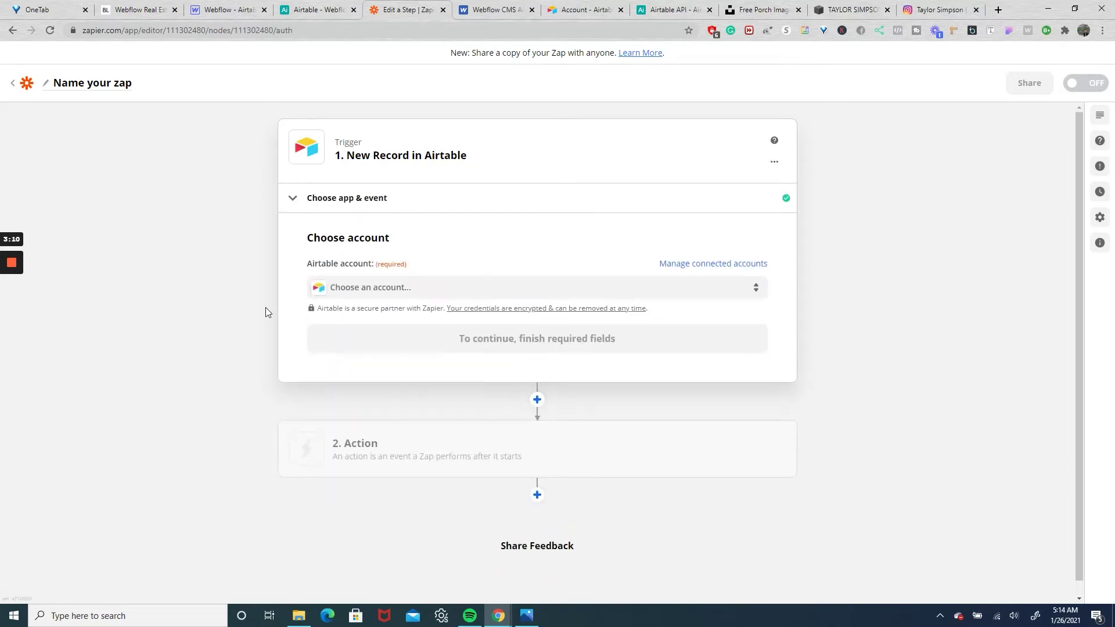
# Use the already connected Airtable account for the trigger
pyautogui.click(376, 289)
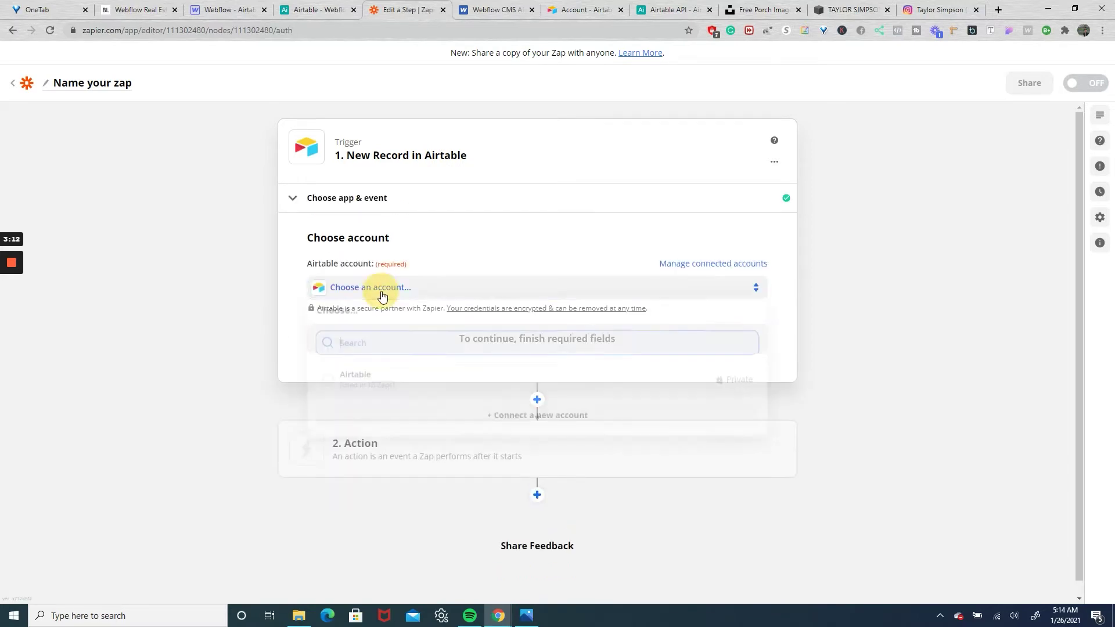
pyautogui.click(363, 383)
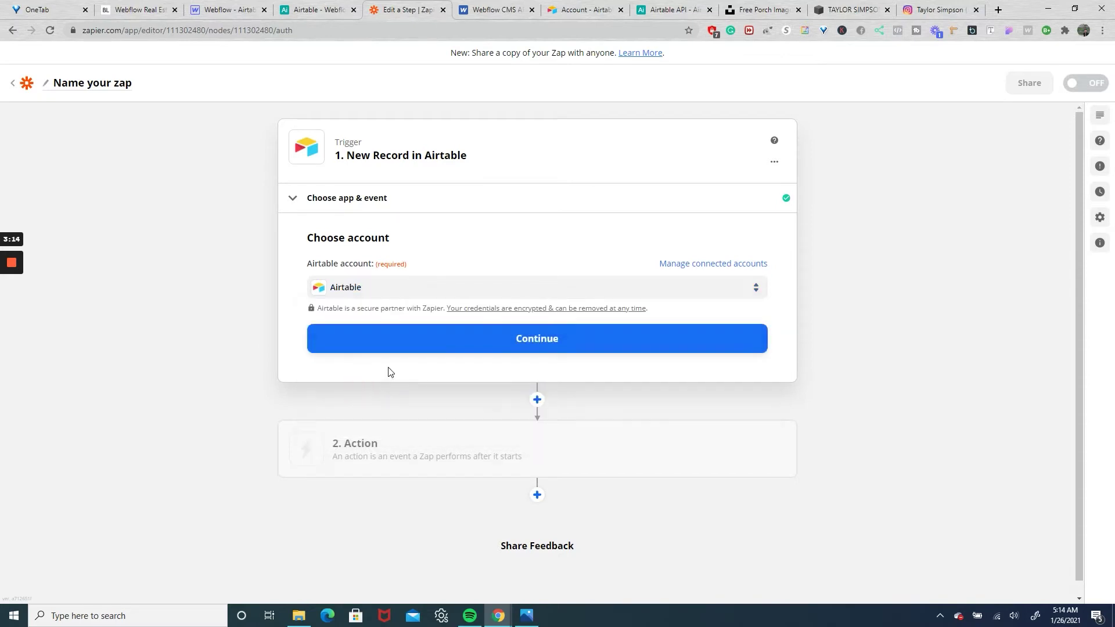
pyautogui.click(408, 346)
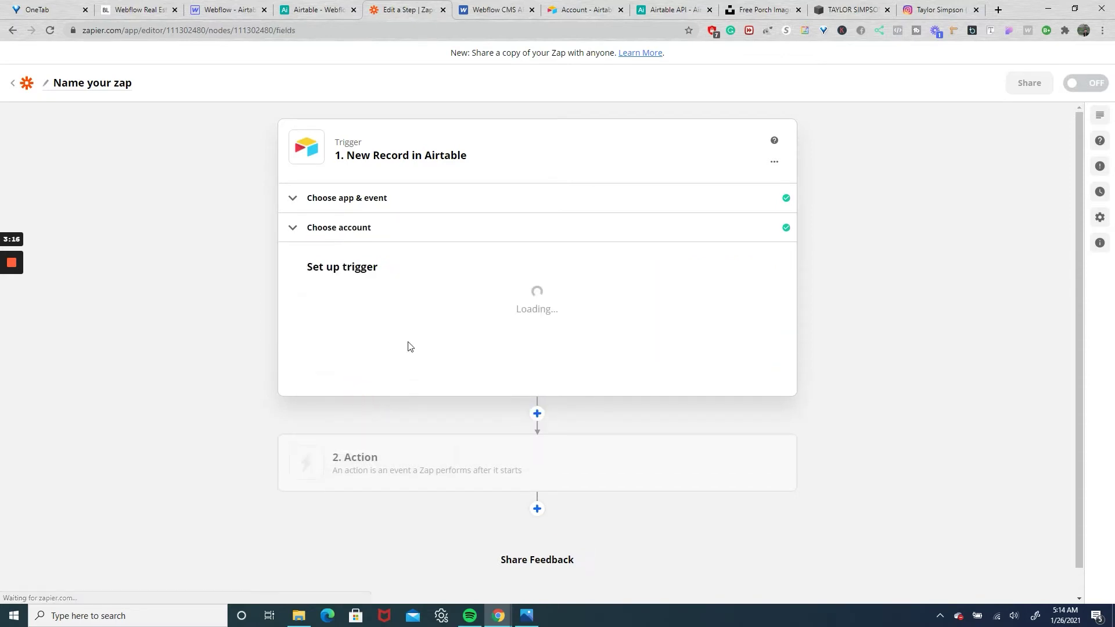
# Point the trigger at the Airtable - Webflow - Airtable copy base and its Listings table
pyautogui.click(374, 308)
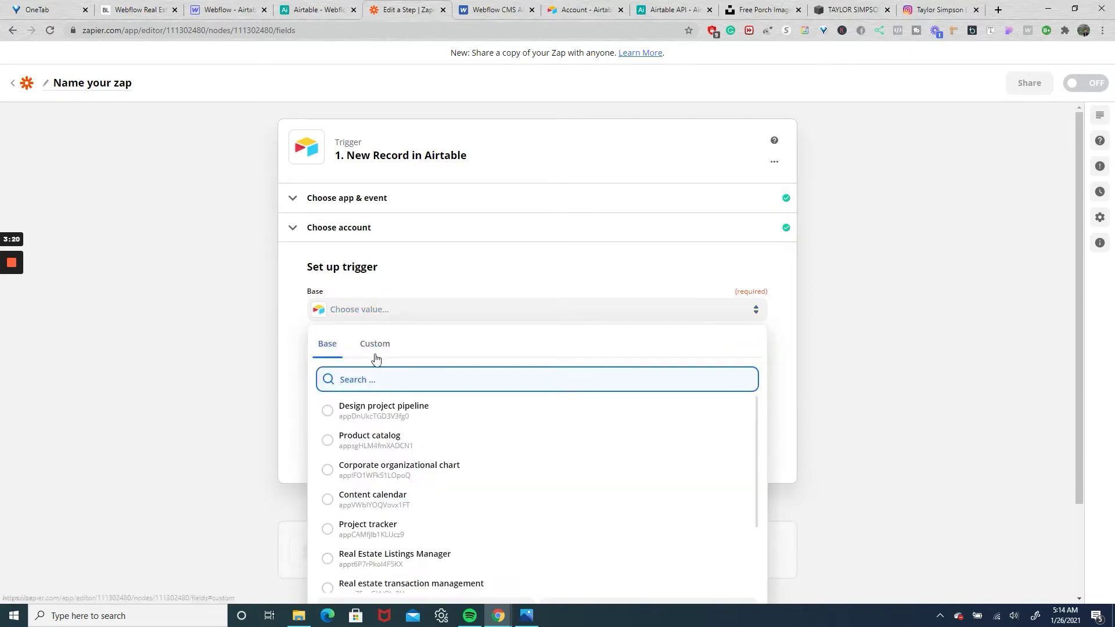
pyautogui.write('airt')
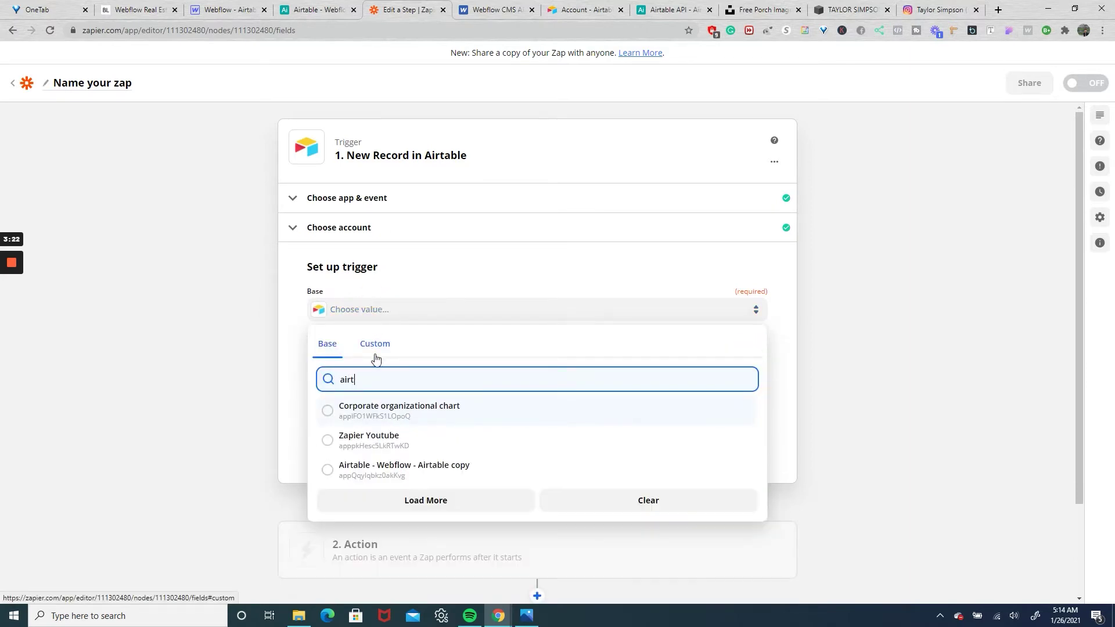
pyautogui.click(374, 468)
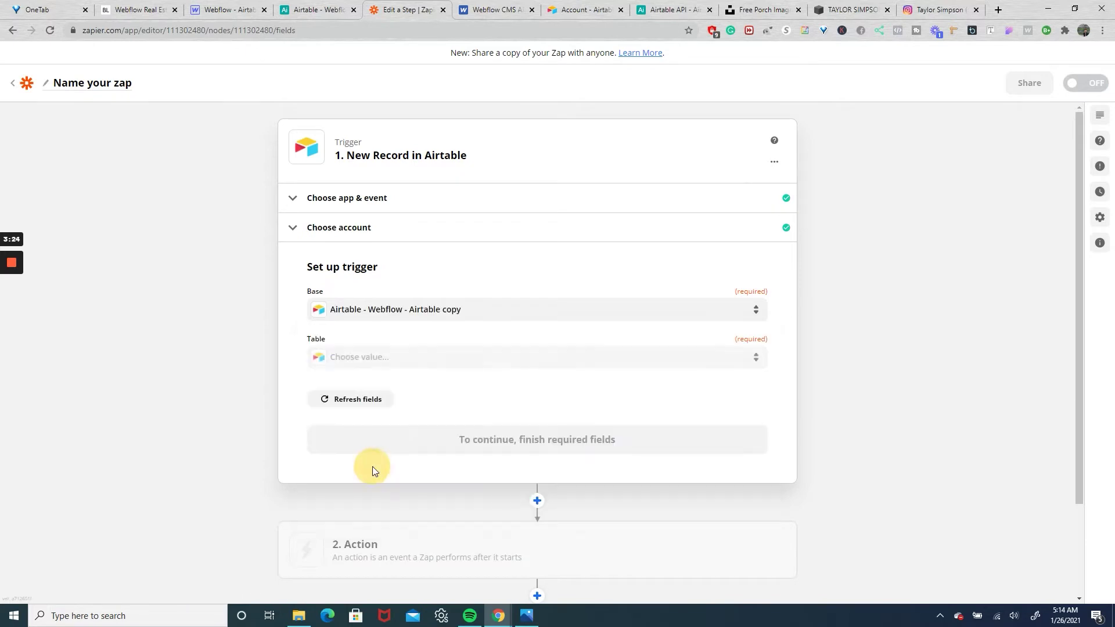
pyautogui.click(377, 363)
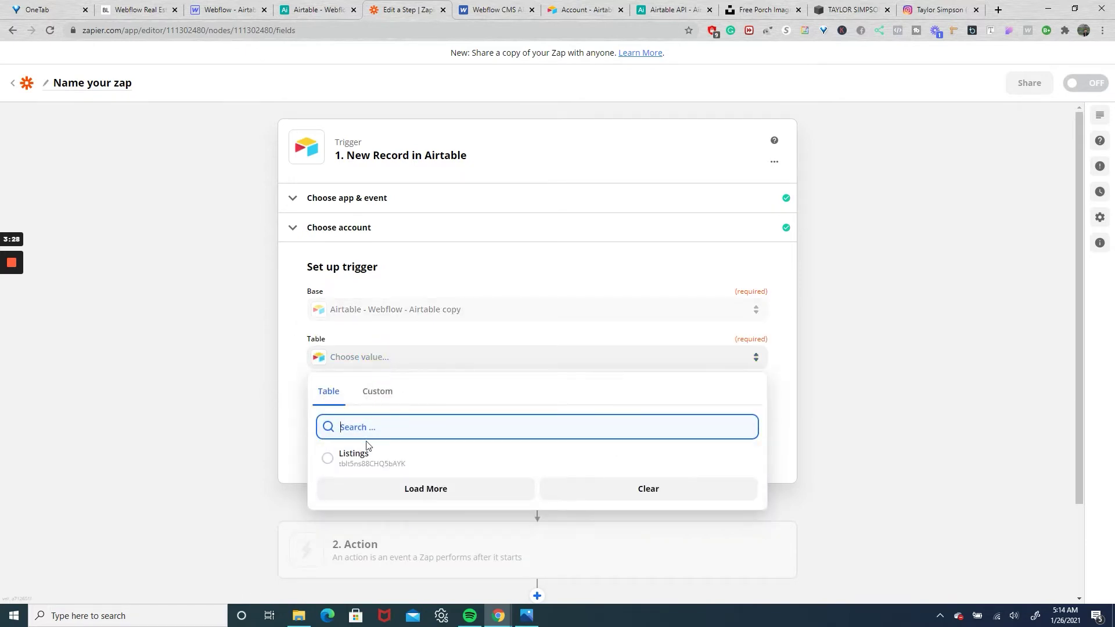
pyautogui.click(356, 453)
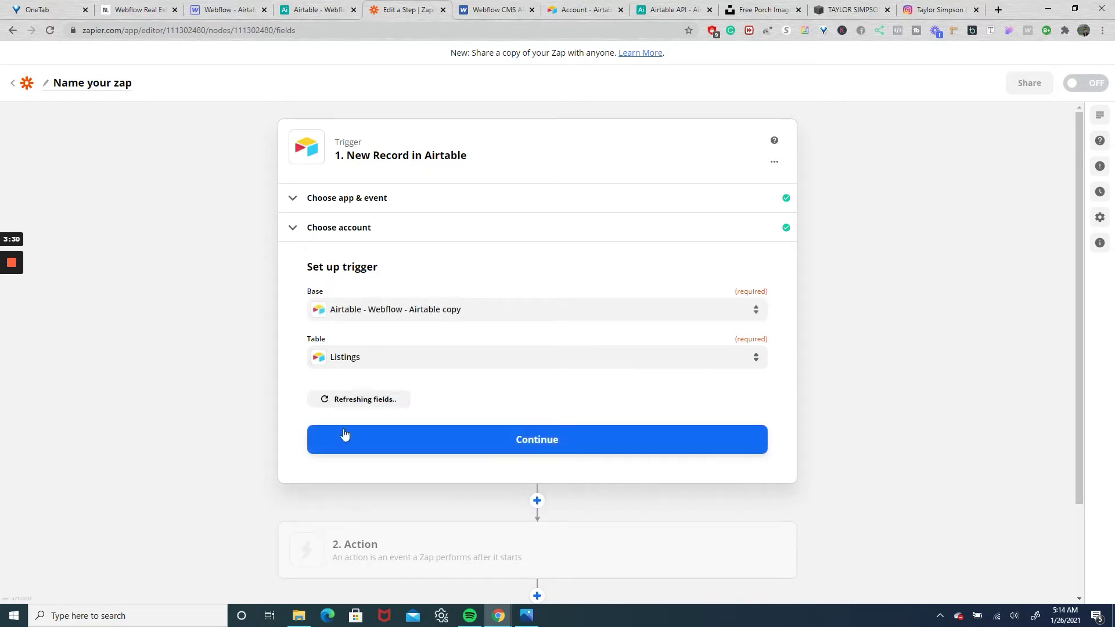
pyautogui.click(360, 444)
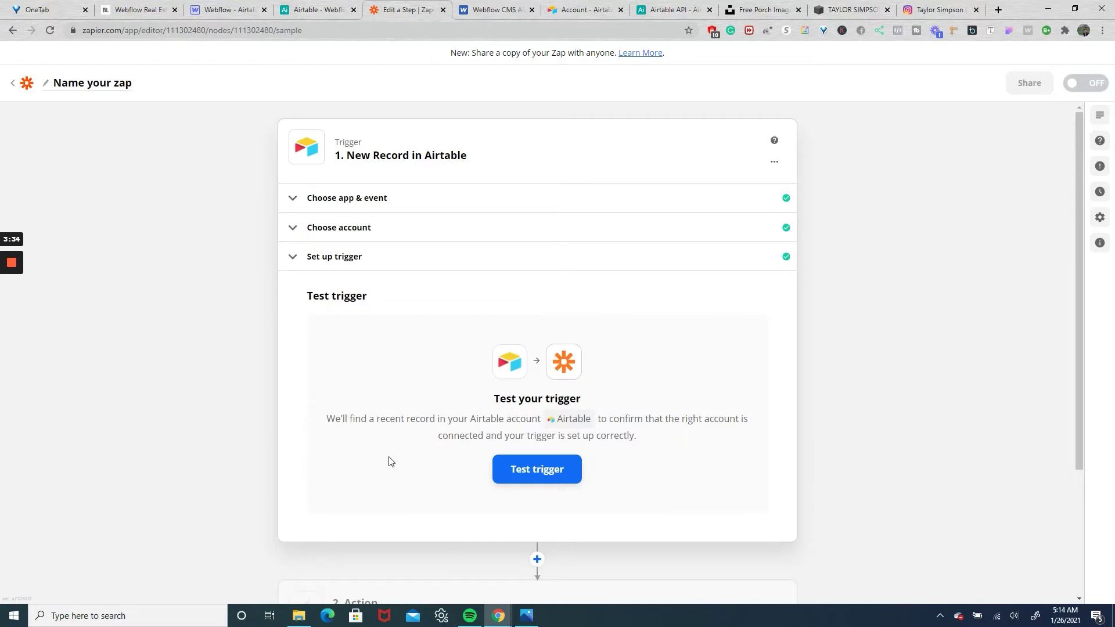
pyautogui.click(507, 471)
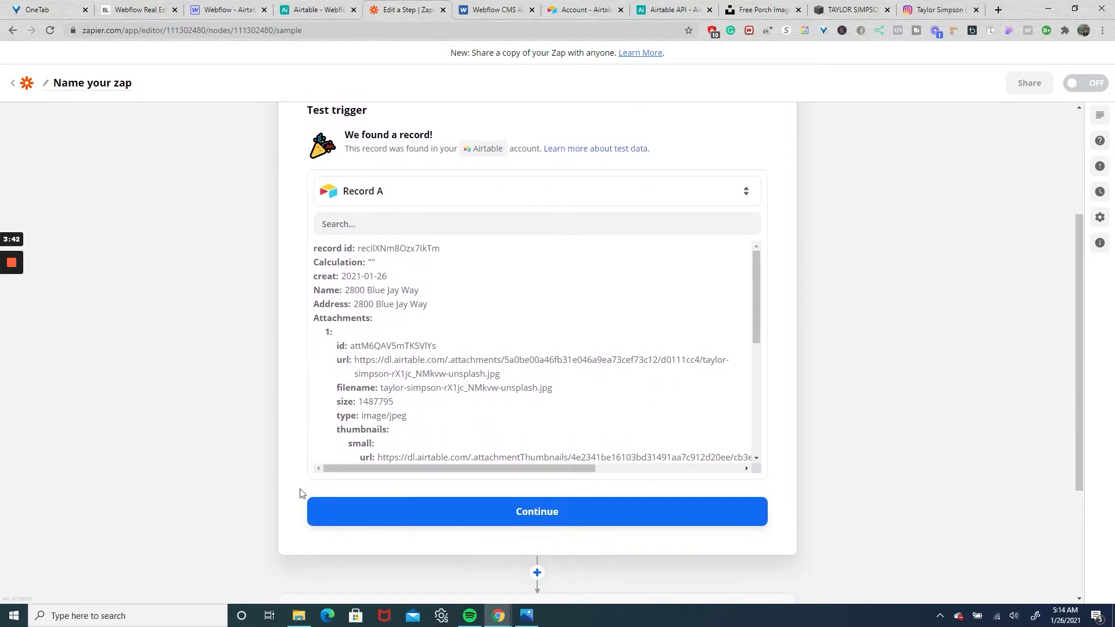
pyautogui.click(332, 518)
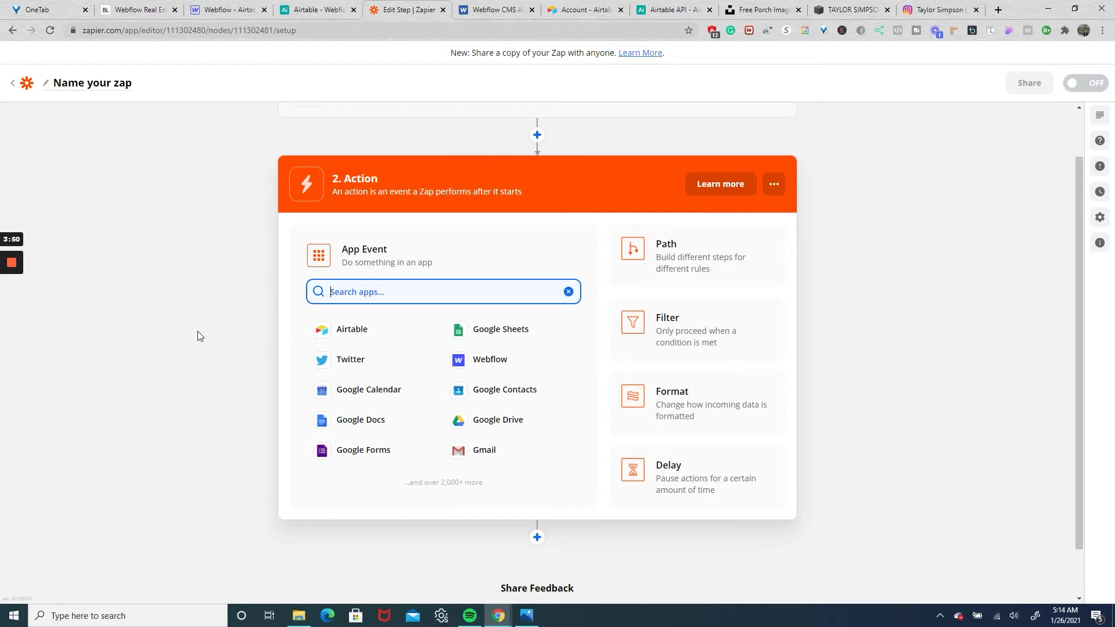
# Make the action step Webflow's Create Live Item event
pyautogui.click(486, 365)
pyautogui.click(486, 361)
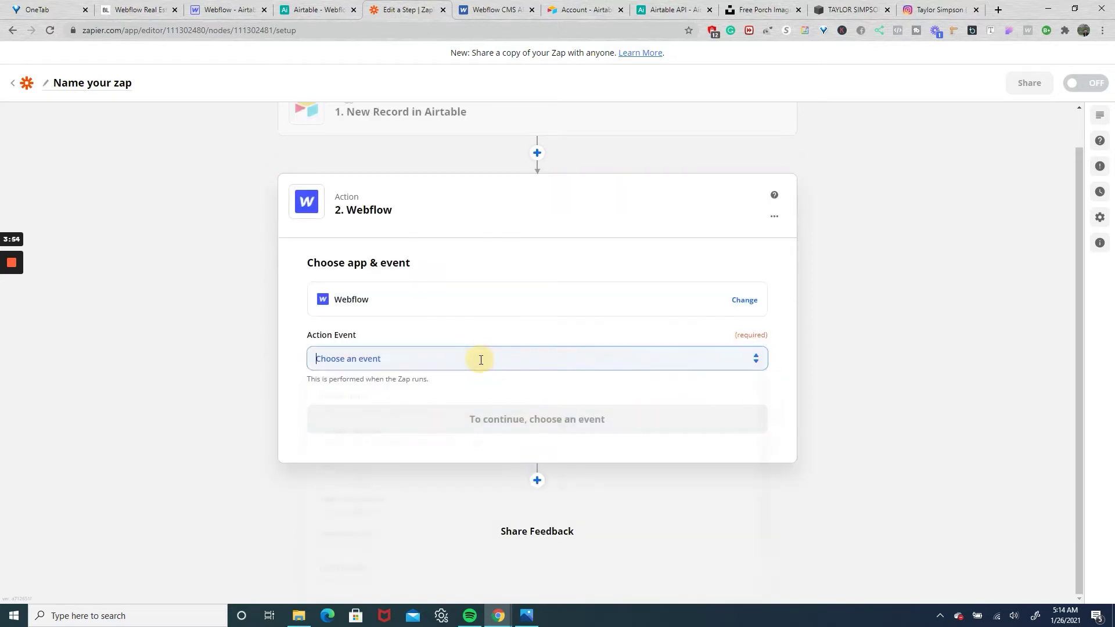
pyautogui.click(424, 442)
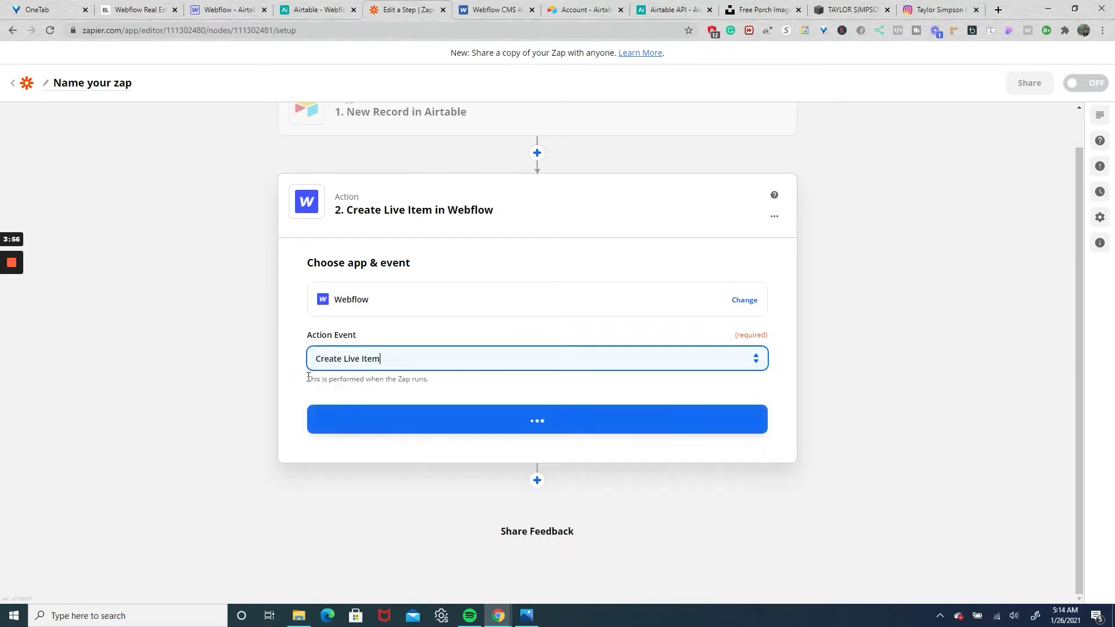
pyautogui.click(393, 420)
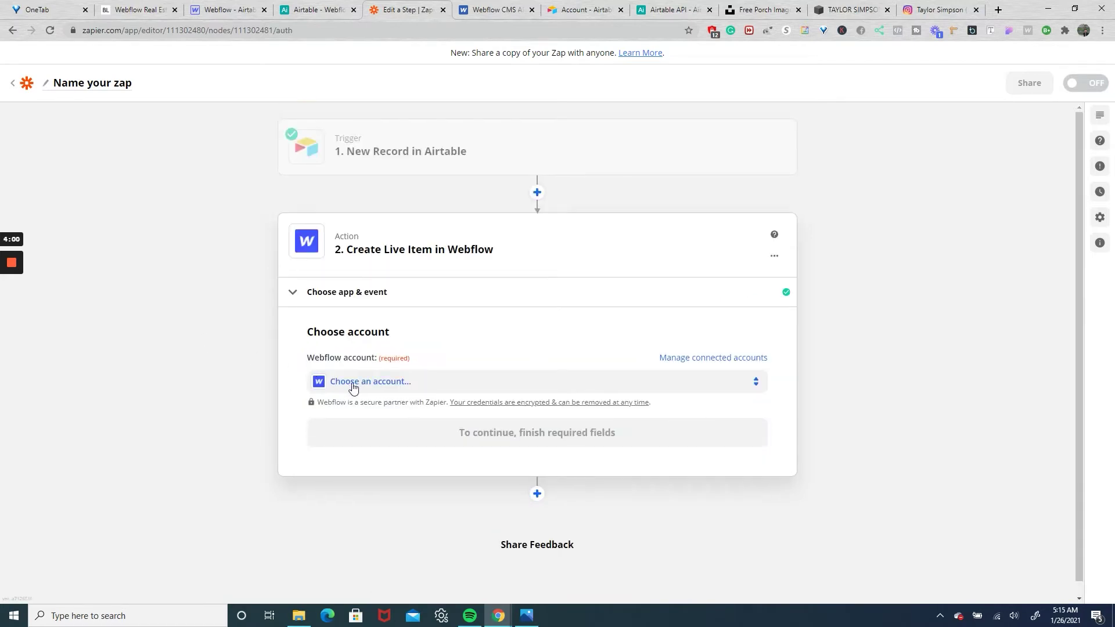
# Use the connected Webflow account for the action
pyautogui.click(354, 385)
pyautogui.click(368, 469)
pyautogui.click(399, 444)
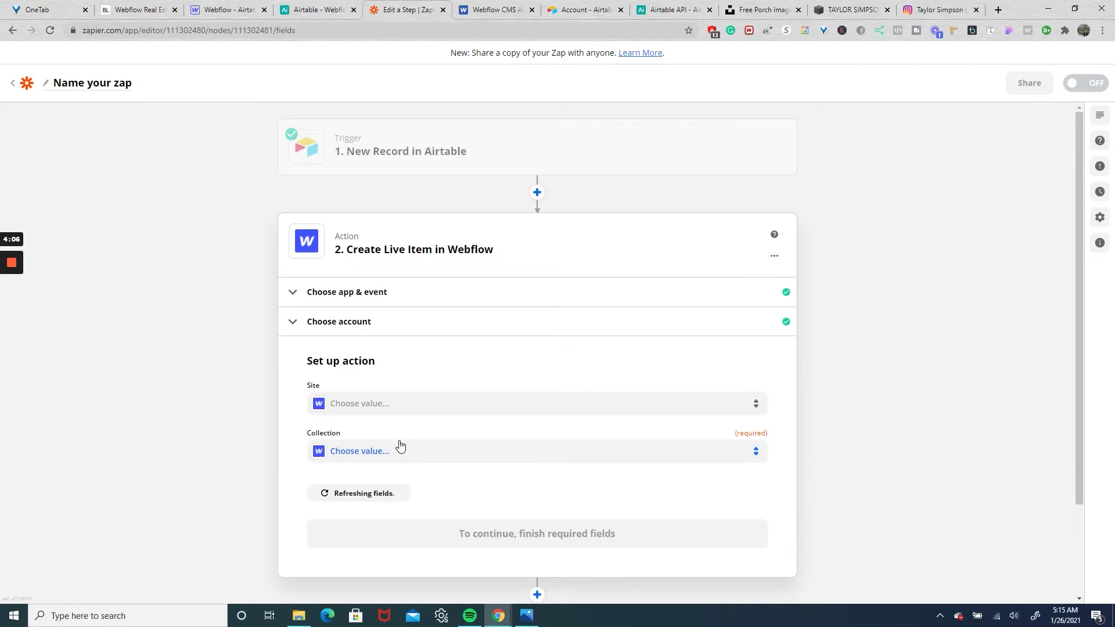
# Target the Airtable-Webflow-Airtable Webflow site and its Properties collection, then review its item fields
pyautogui.click(397, 404)
pyautogui.write('airtable')
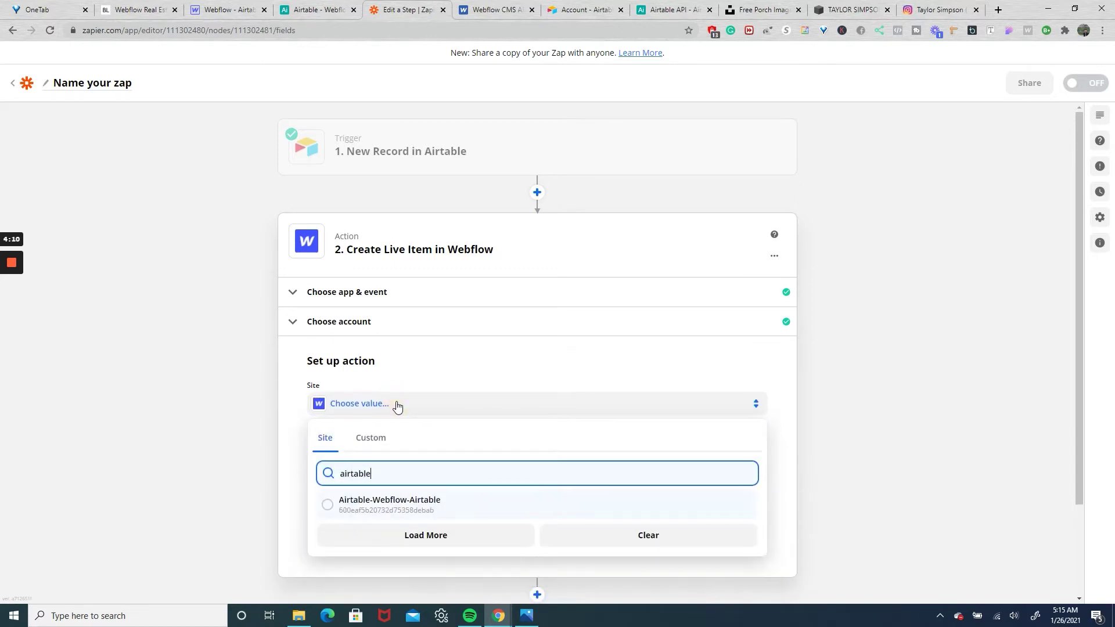
pyautogui.click(386, 506)
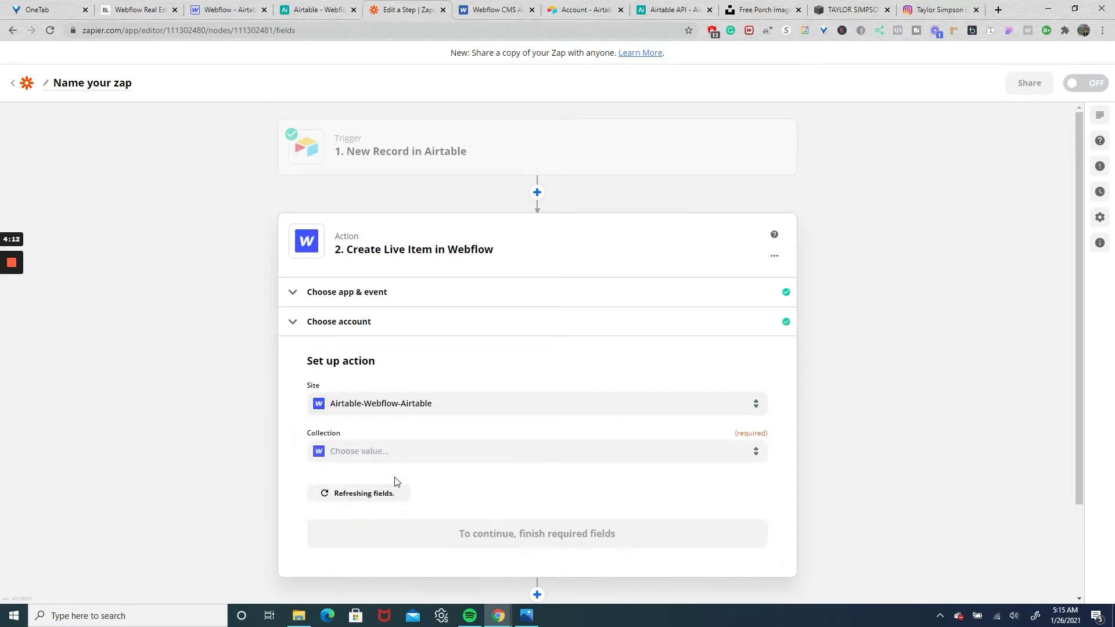
pyautogui.click(403, 459)
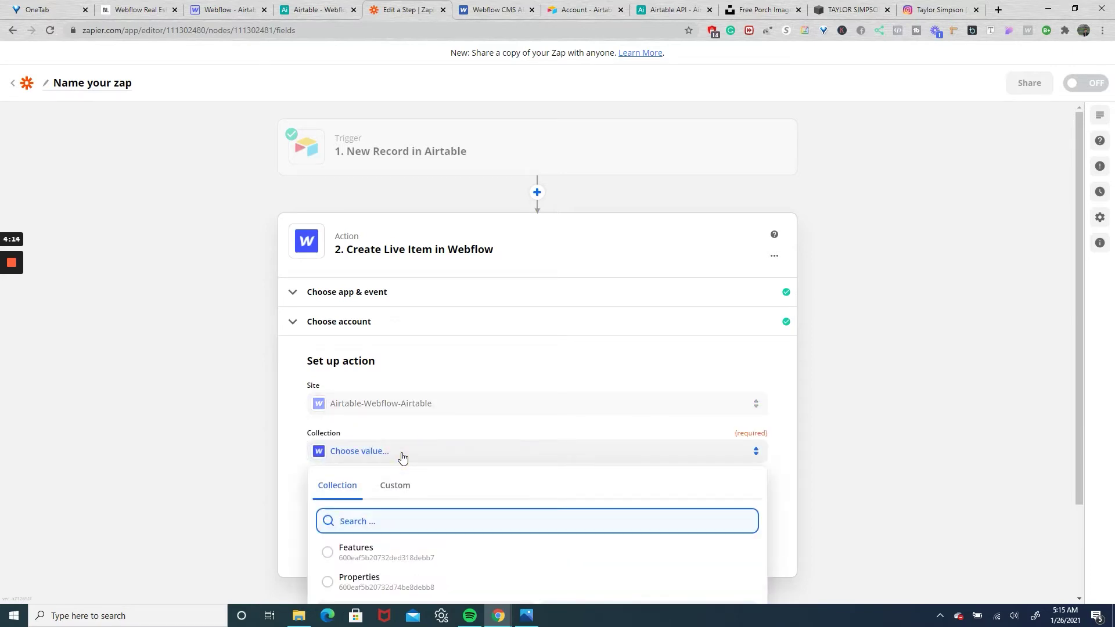
pyautogui.click(350, 578)
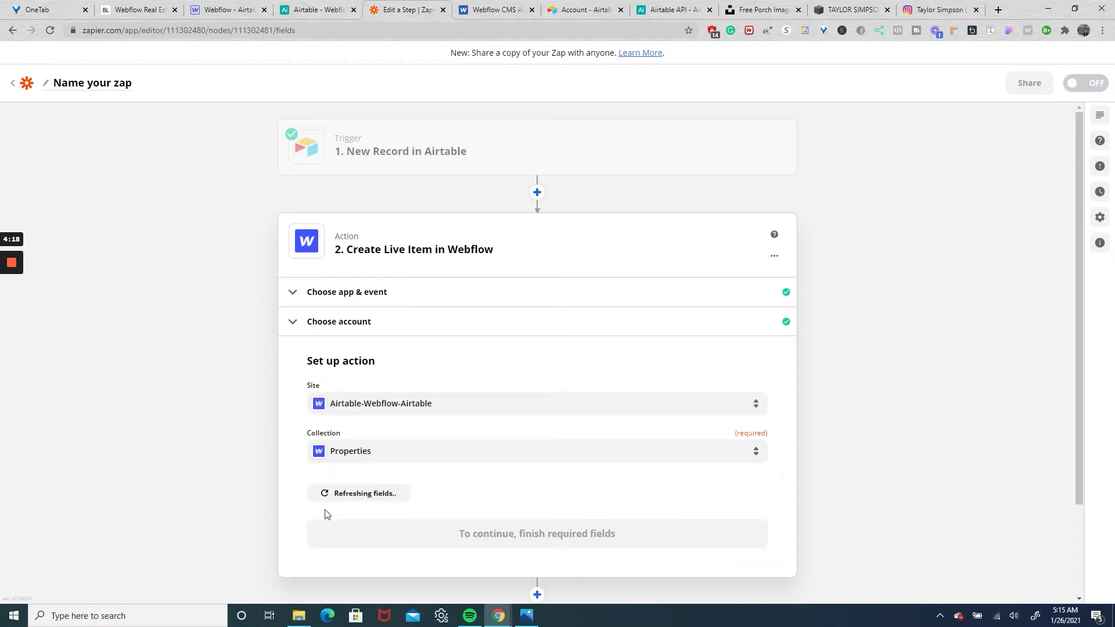
pyautogui.scroll(-3, 259, 504)
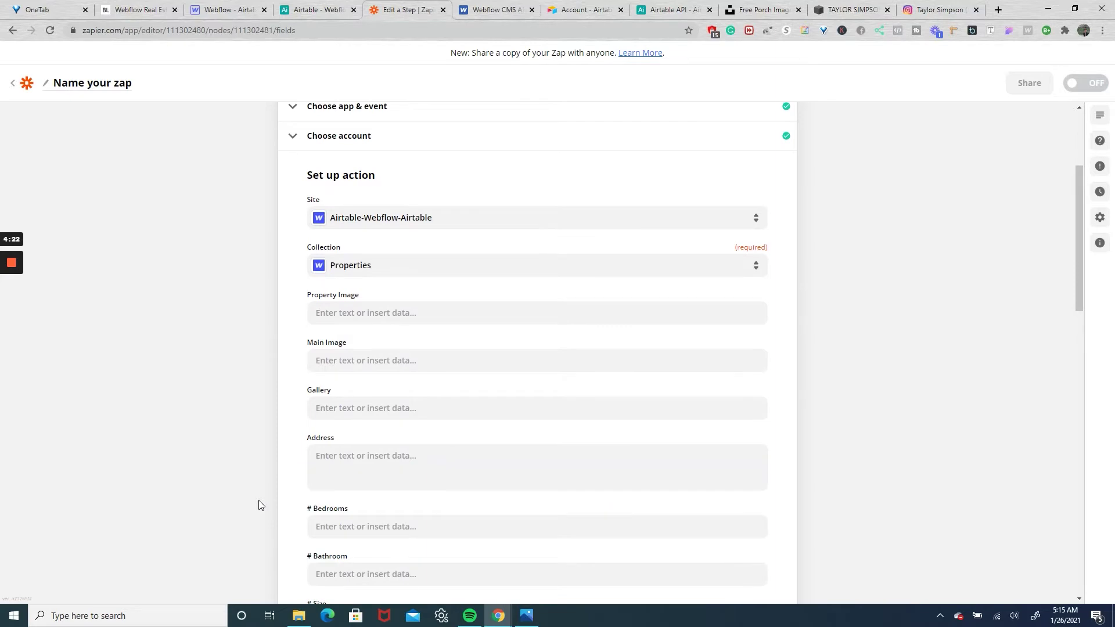
pyautogui.scroll(-1, 259, 501)
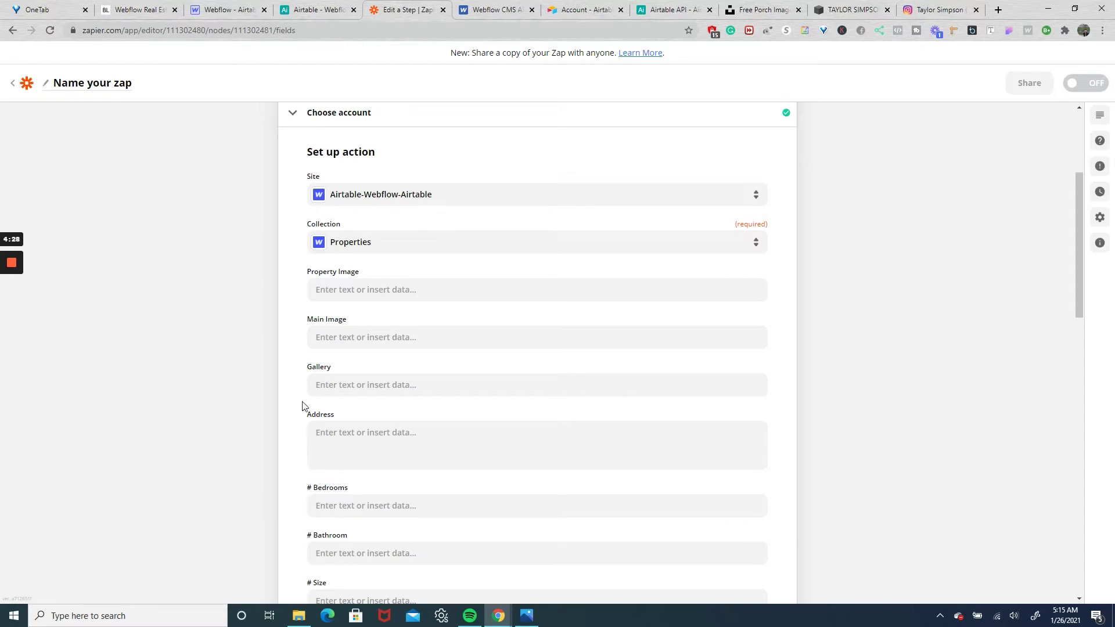
# Map the Airtable record's Attachments URL into the Property Image field
pyautogui.click(344, 289)
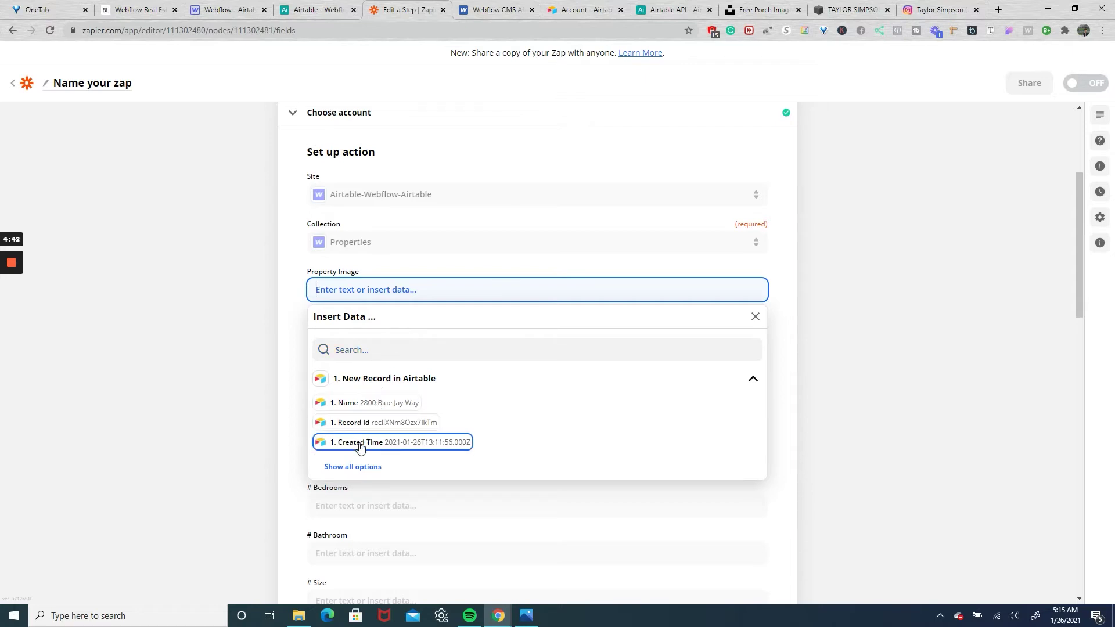
pyautogui.click(352, 466)
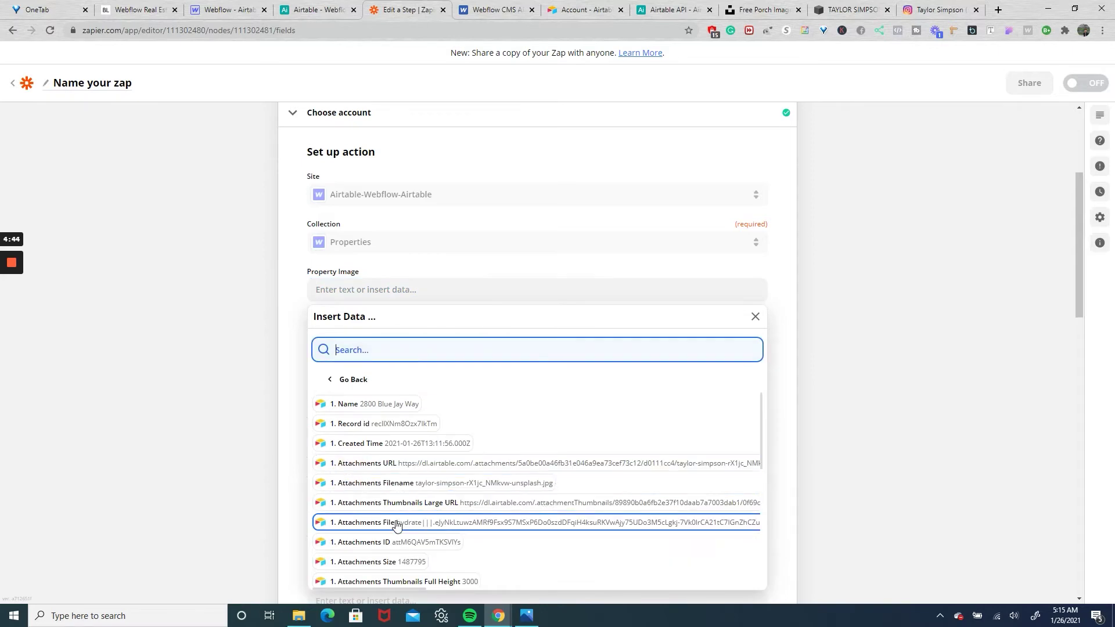
pyautogui.click(424, 590)
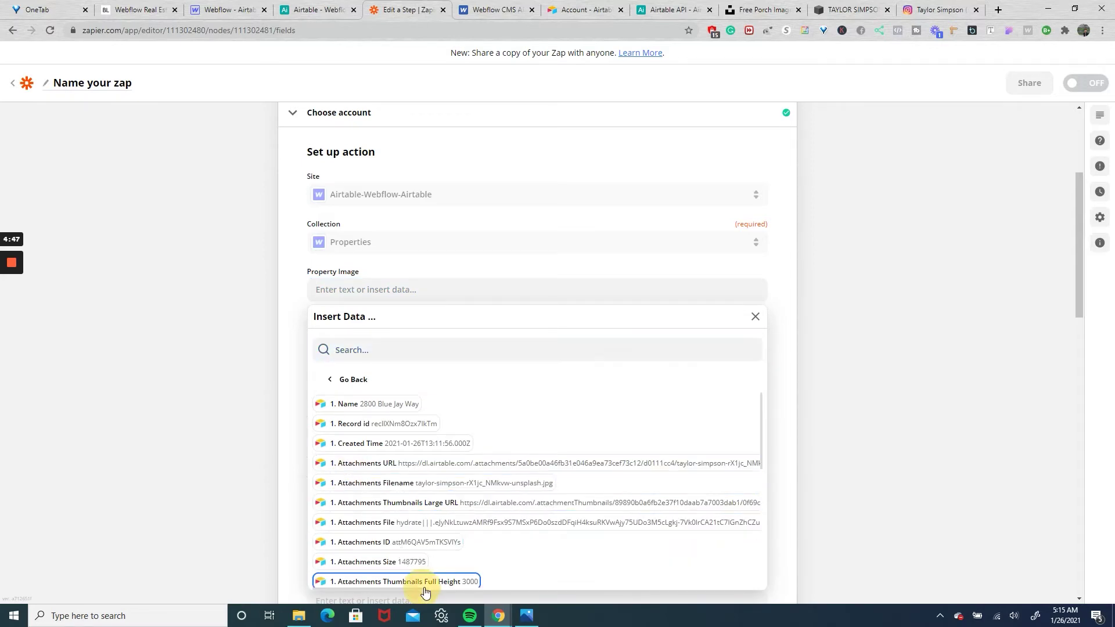
pyautogui.click(504, 588)
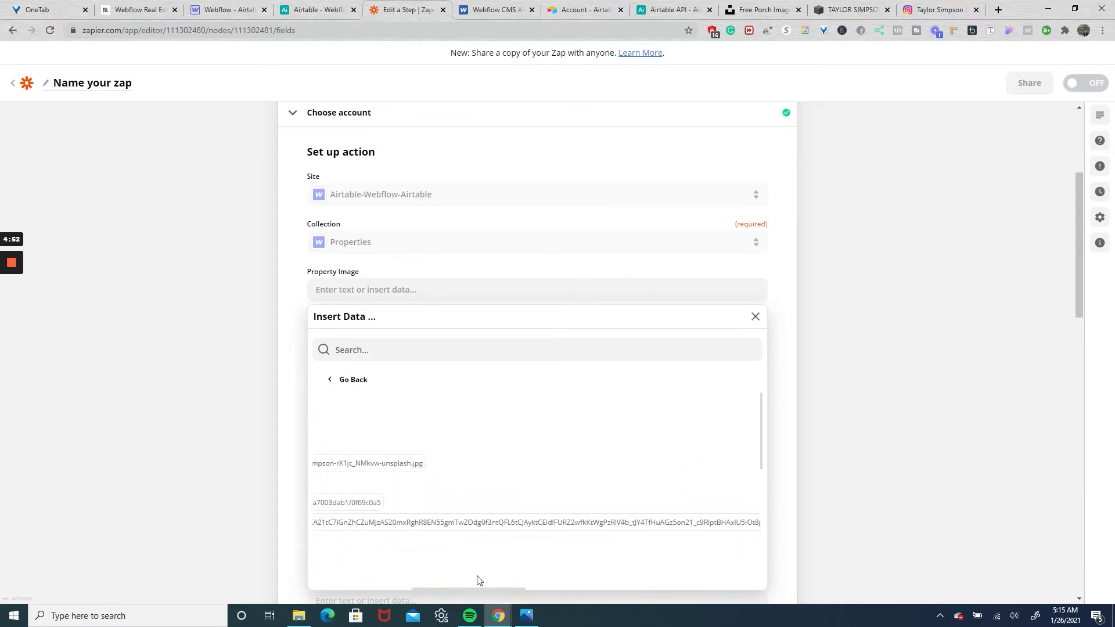
pyautogui.moveTo(486, 588); pyautogui.dragTo(426, 598)
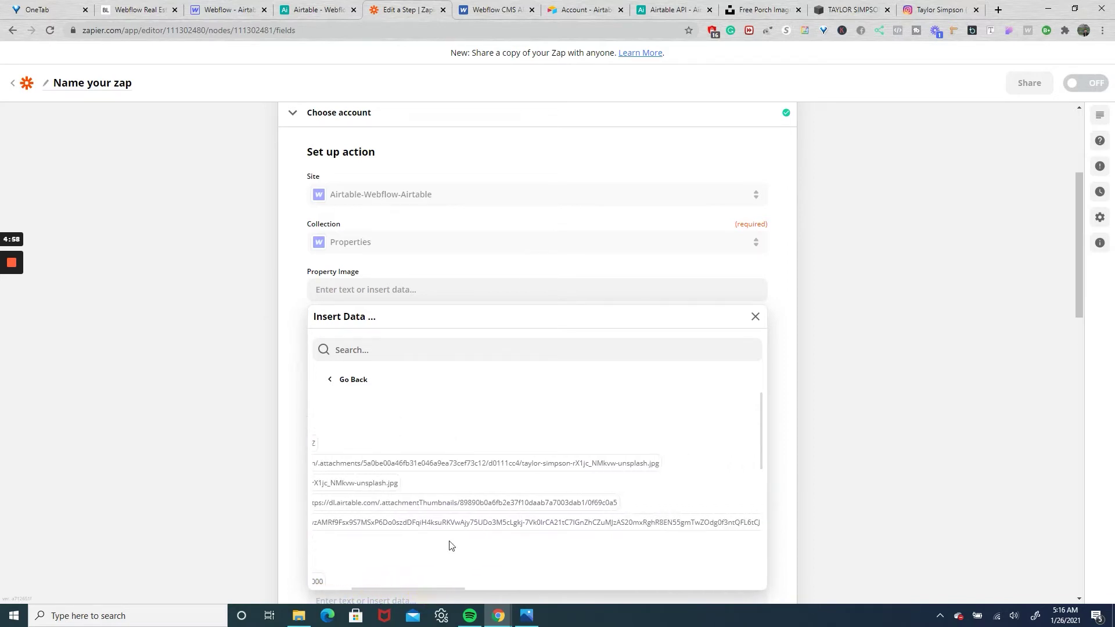
pyautogui.click(427, 463)
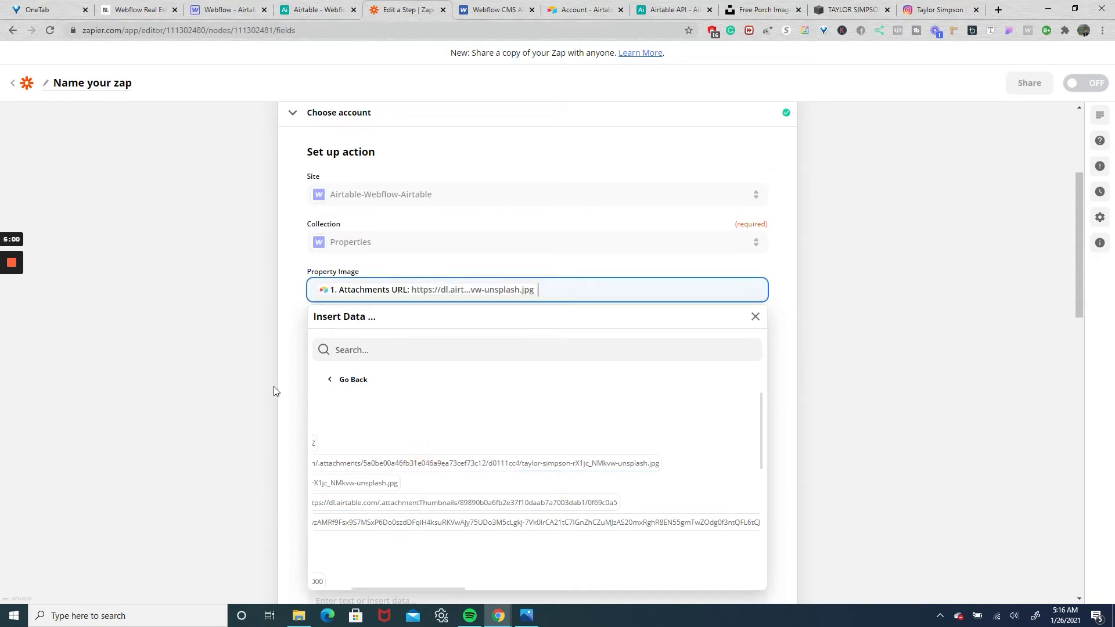
pyautogui.click(235, 376)
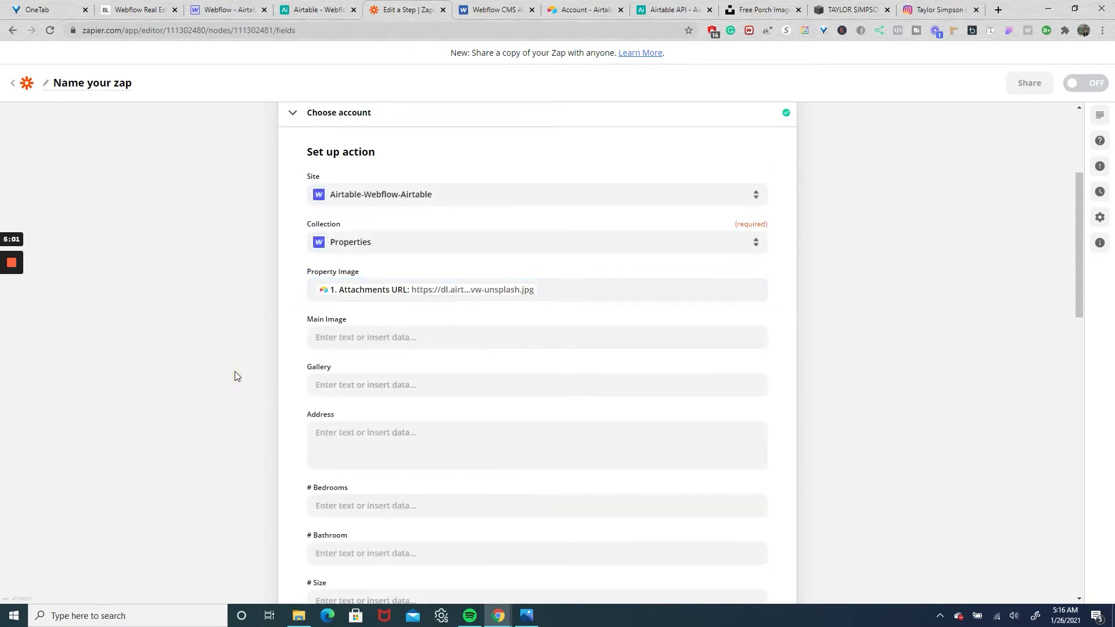
pyautogui.click(345, 337)
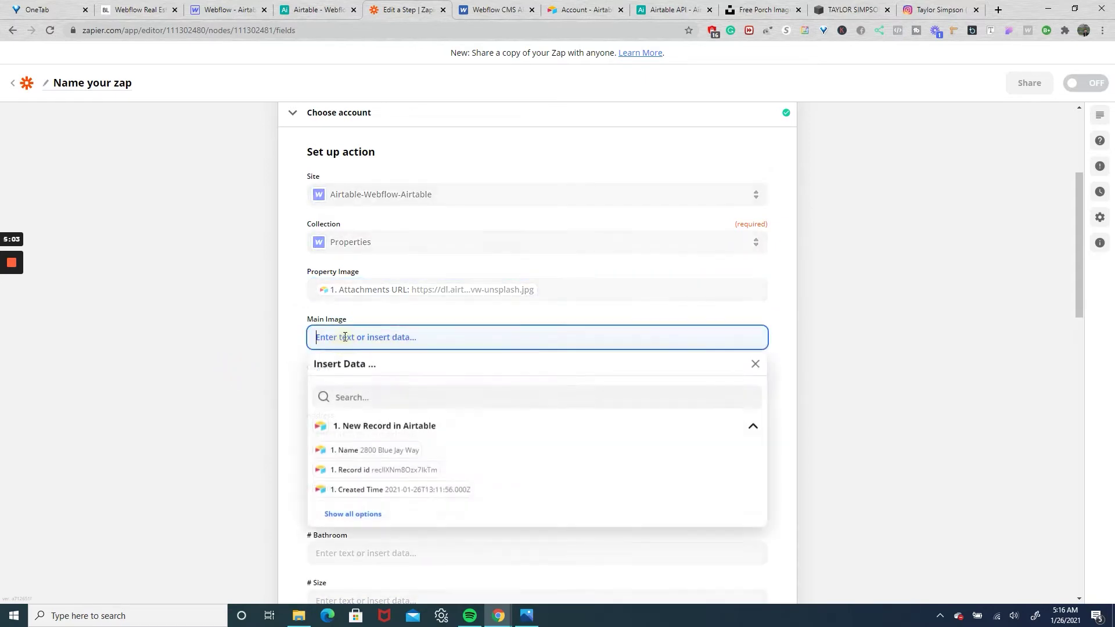
pyautogui.click(352, 514)
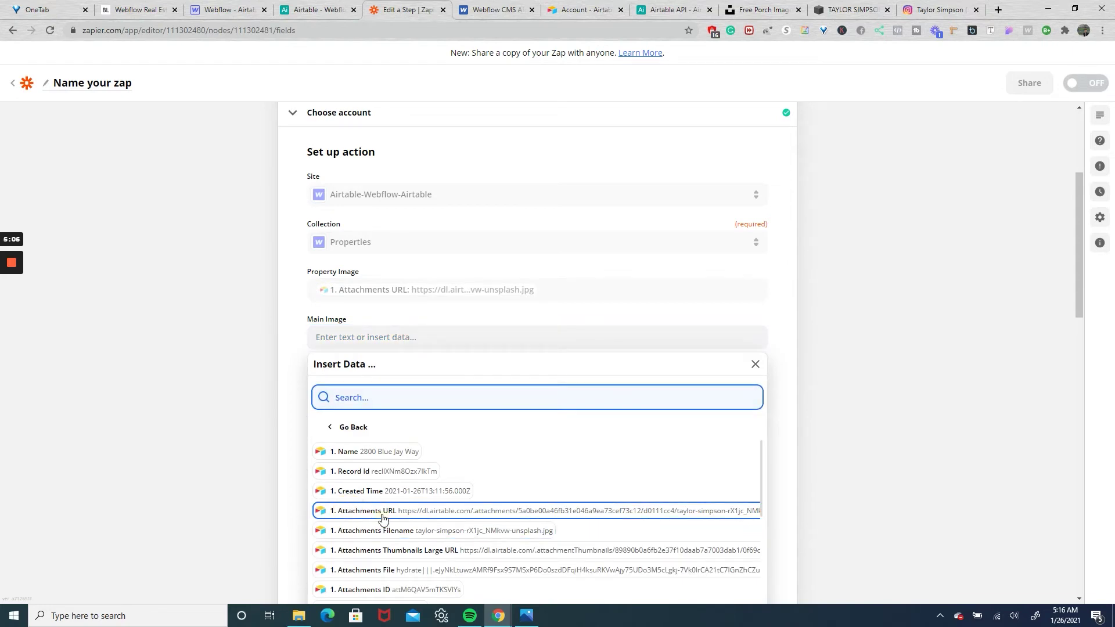
pyautogui.click(368, 511)
pyautogui.click(208, 417)
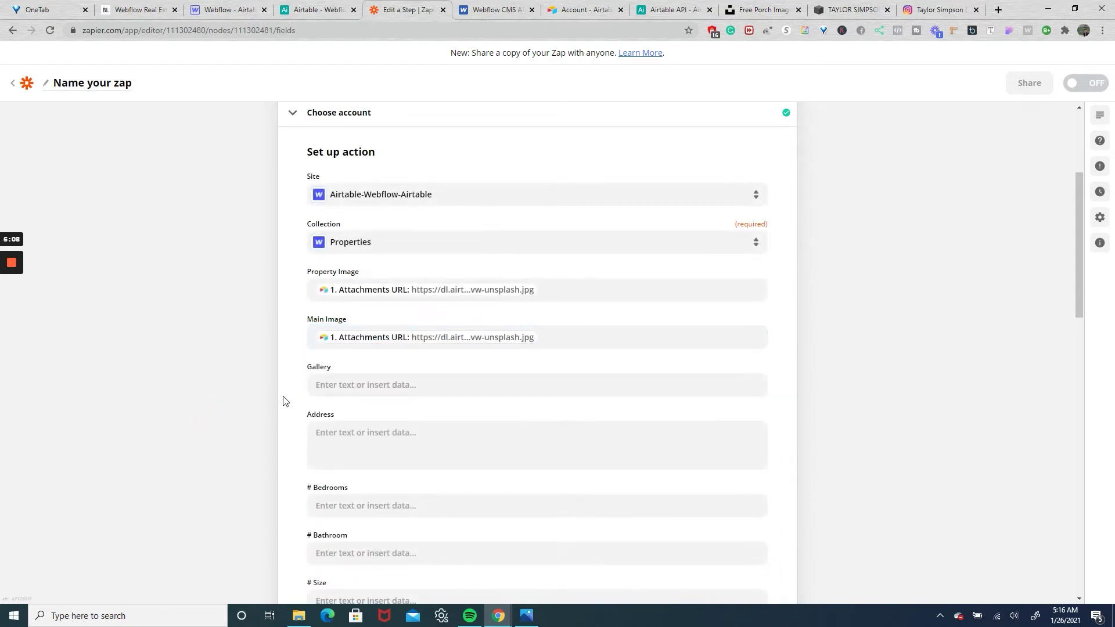
pyautogui.scroll(-2, 259, 399)
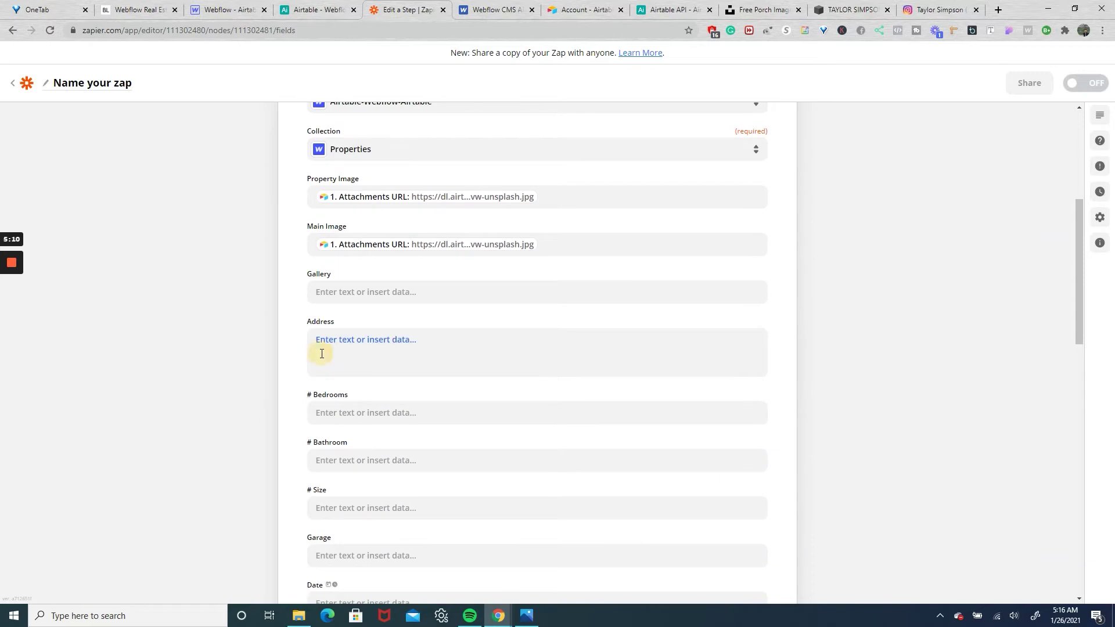
pyautogui.click(322, 354)
pyautogui.click(357, 479)
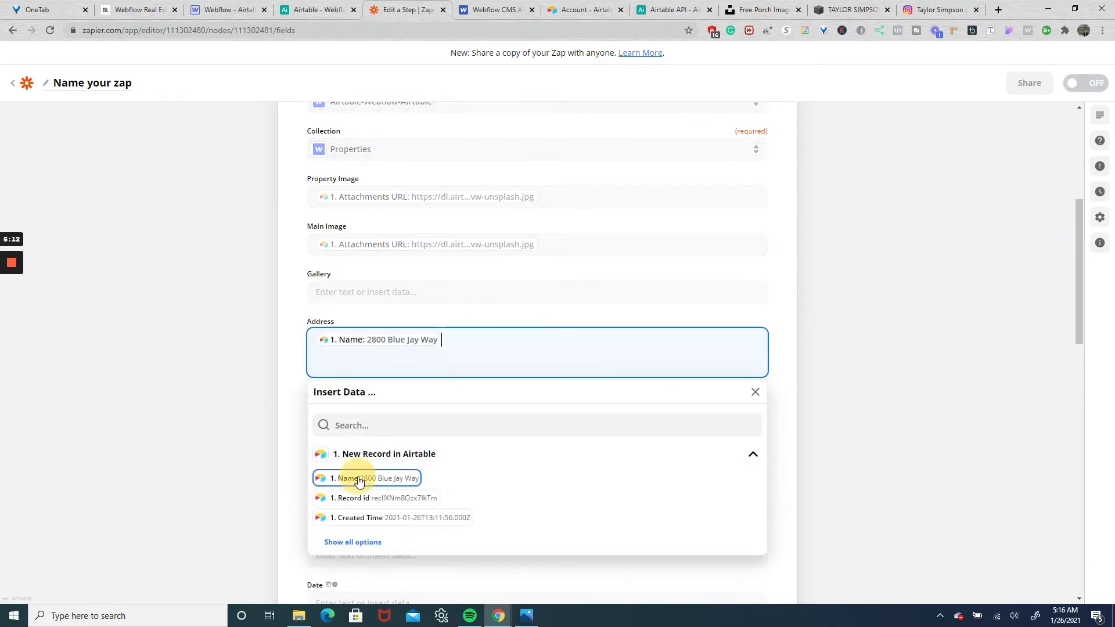
pyautogui.click(210, 399)
# Map the Bedroom and Bathroom values (5) into # Bedrooms and # Bathroom
pyautogui.scroll(-2, 210, 399)
pyautogui.click(346, 343)
pyautogui.click(367, 404)
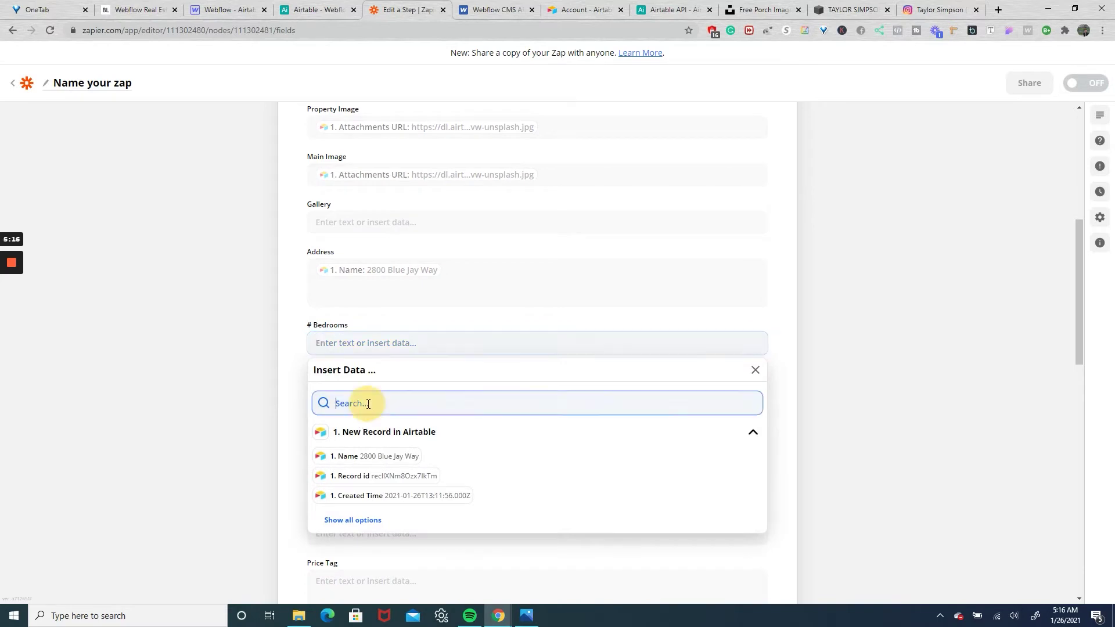
pyautogui.write('bedroo')
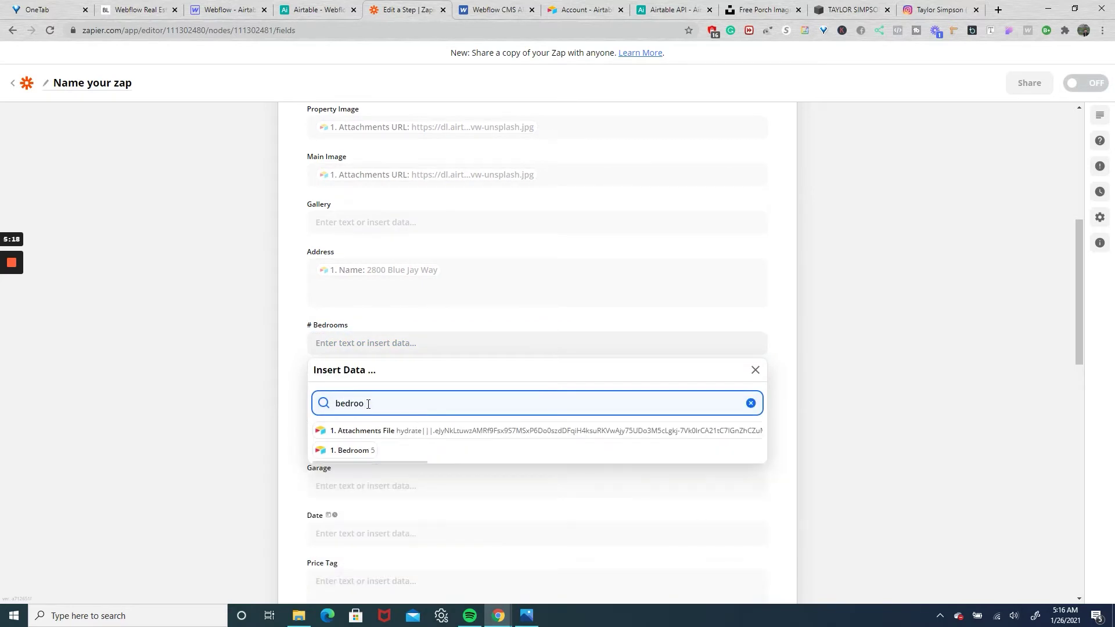
pyautogui.click(363, 450)
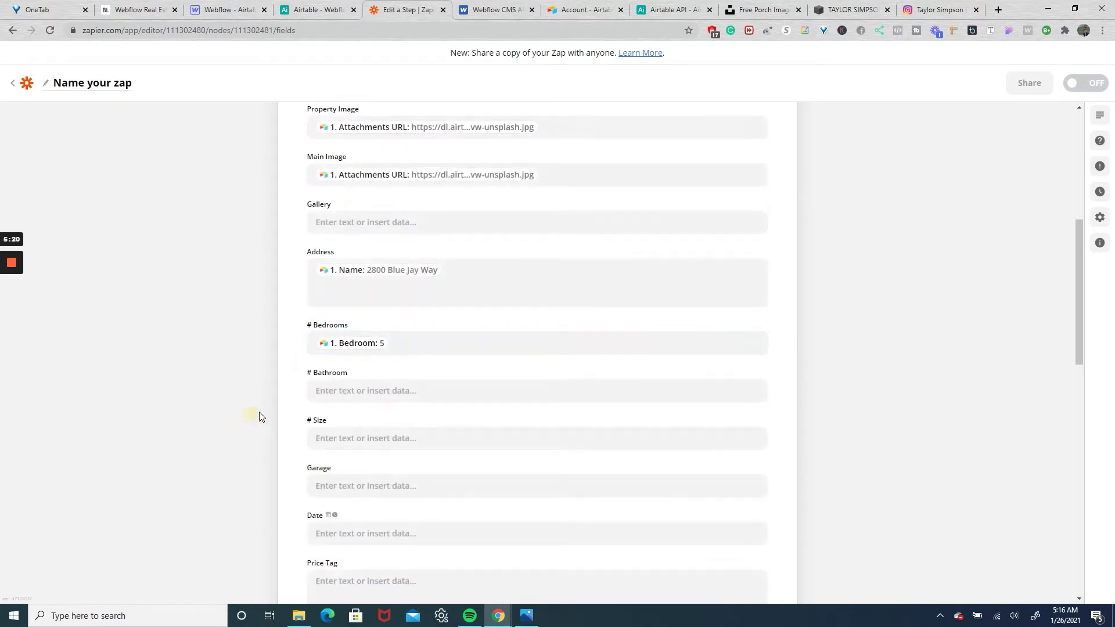
pyautogui.click(339, 388)
pyautogui.click(347, 450)
pyautogui.write('bathro')
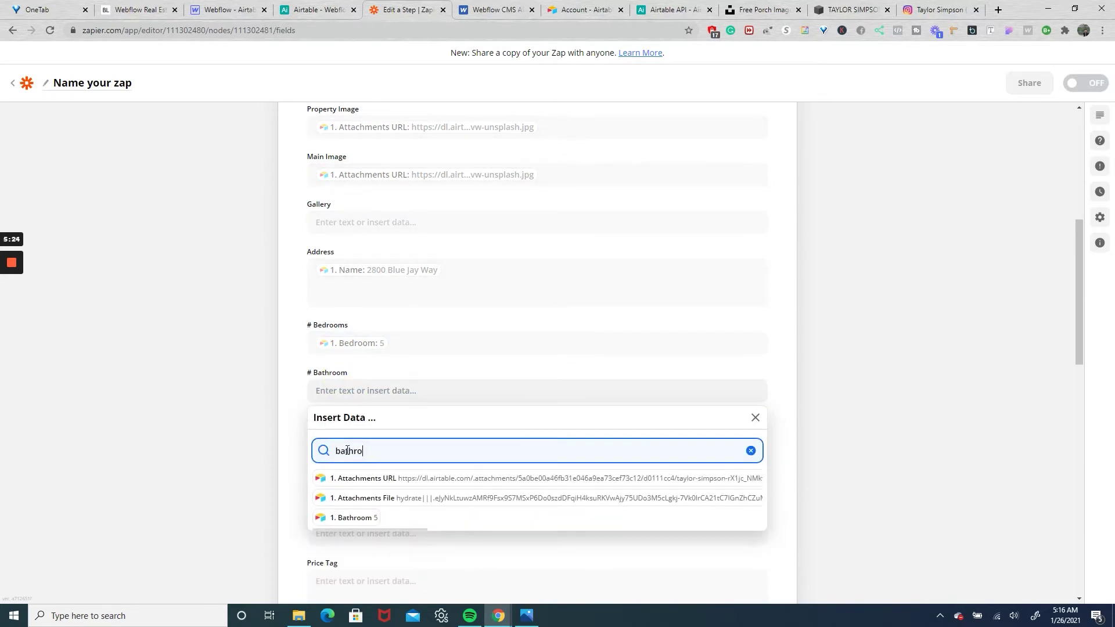
pyautogui.click(348, 517)
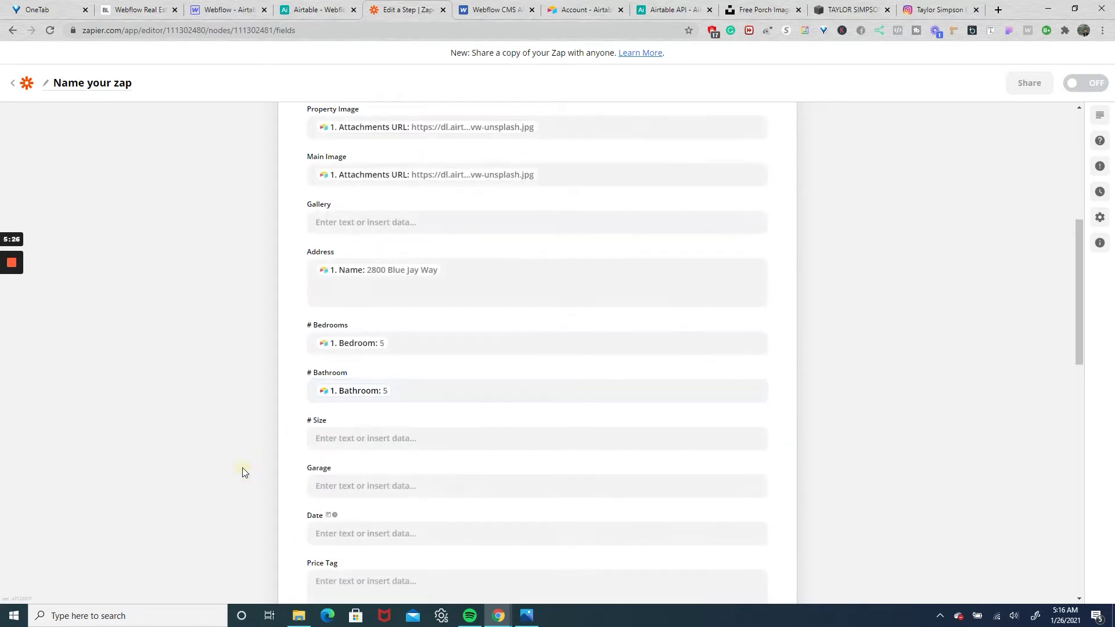
pyautogui.scroll(-3, 242, 468)
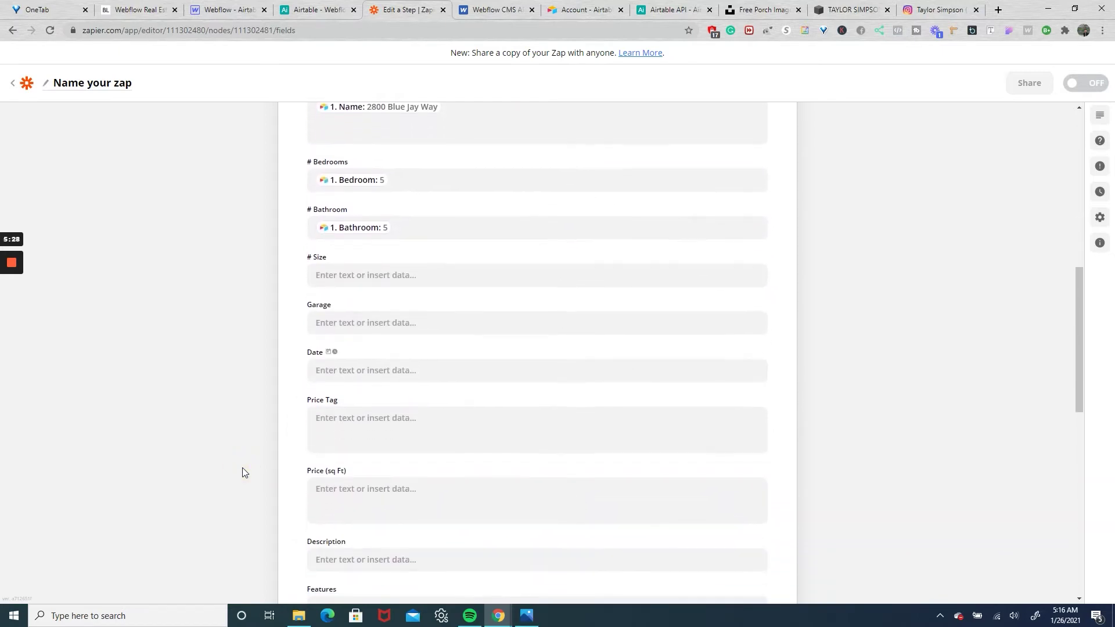
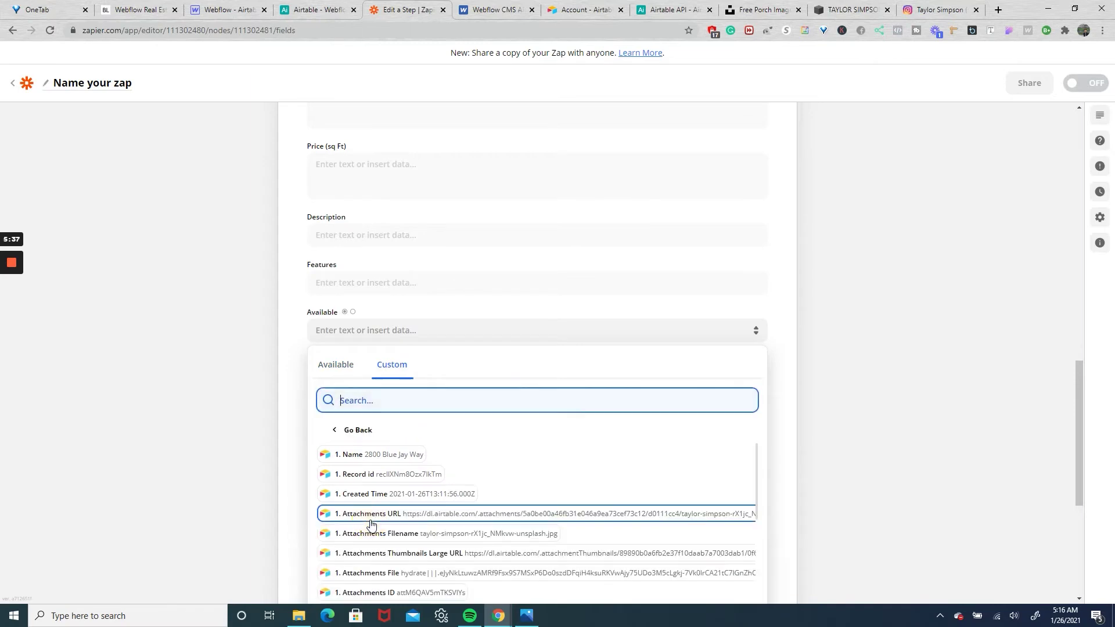
# Map the Available field to the Airtable Available value
pyautogui.tripleClick(758, 493)
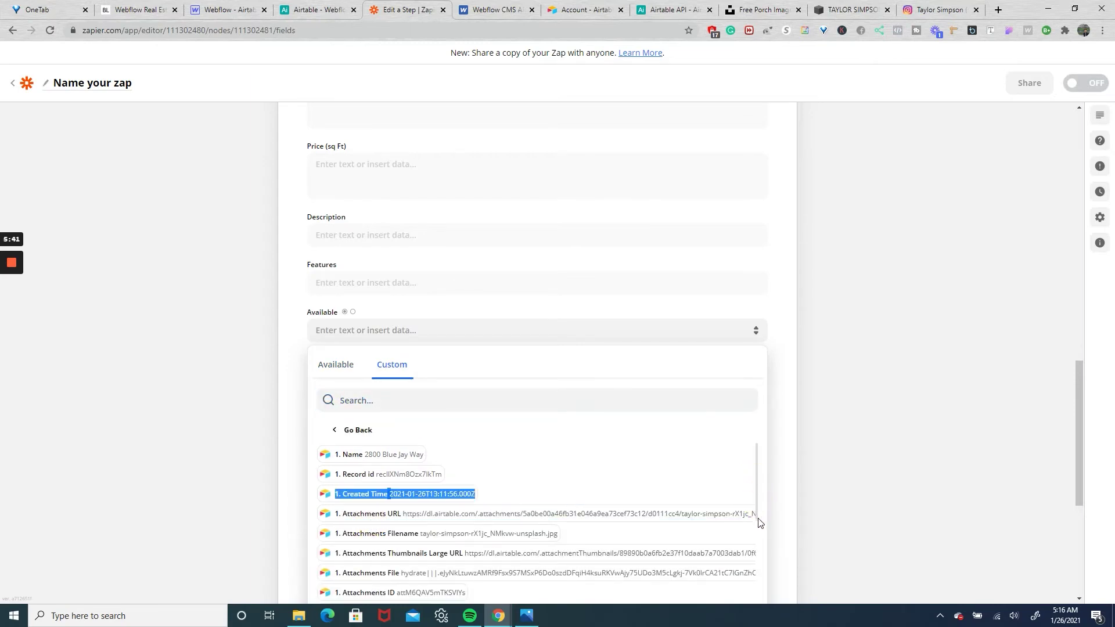
pyautogui.scroll(-4, 757, 523)
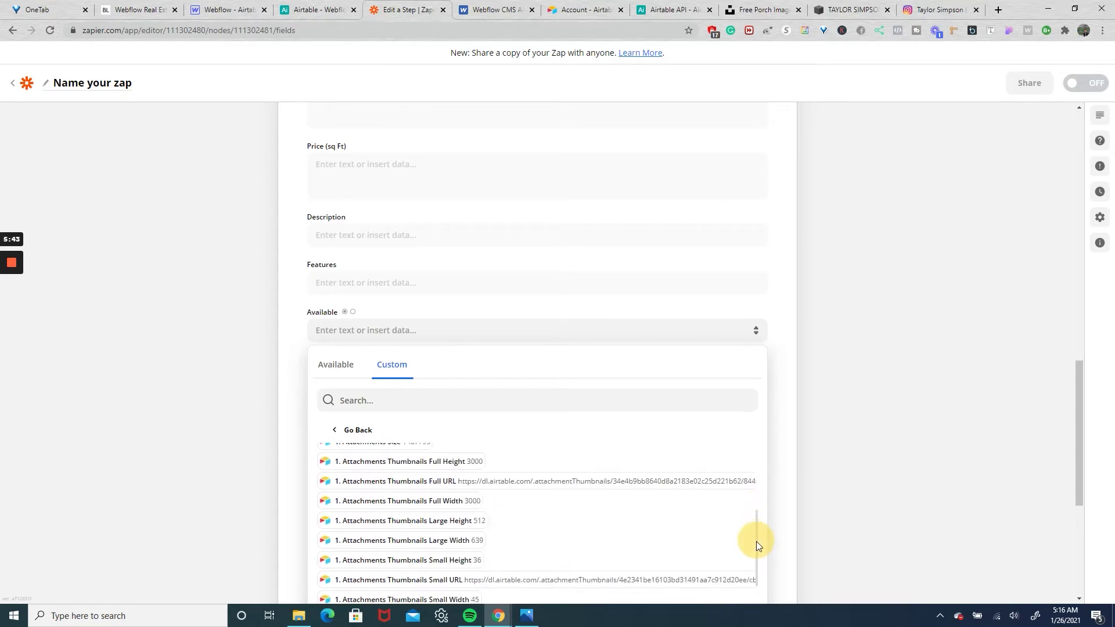
pyautogui.scroll(-2, 743, 539)
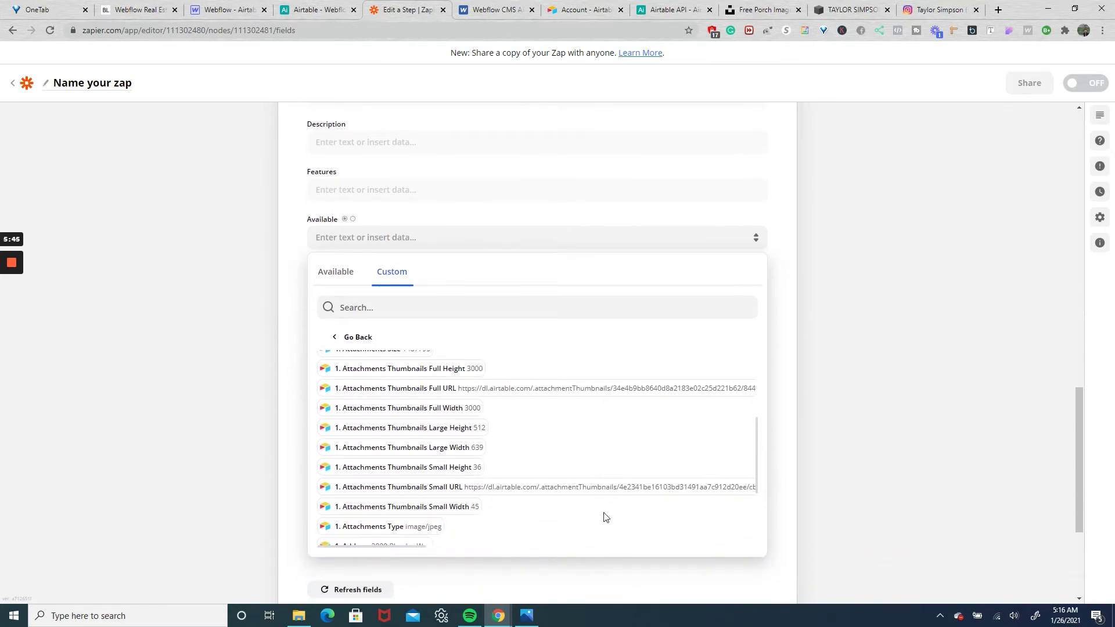
pyautogui.moveTo(757, 469); pyautogui.dragTo(290, 555)
pyautogui.moveTo(757, 466); pyautogui.dragTo(758, 516)
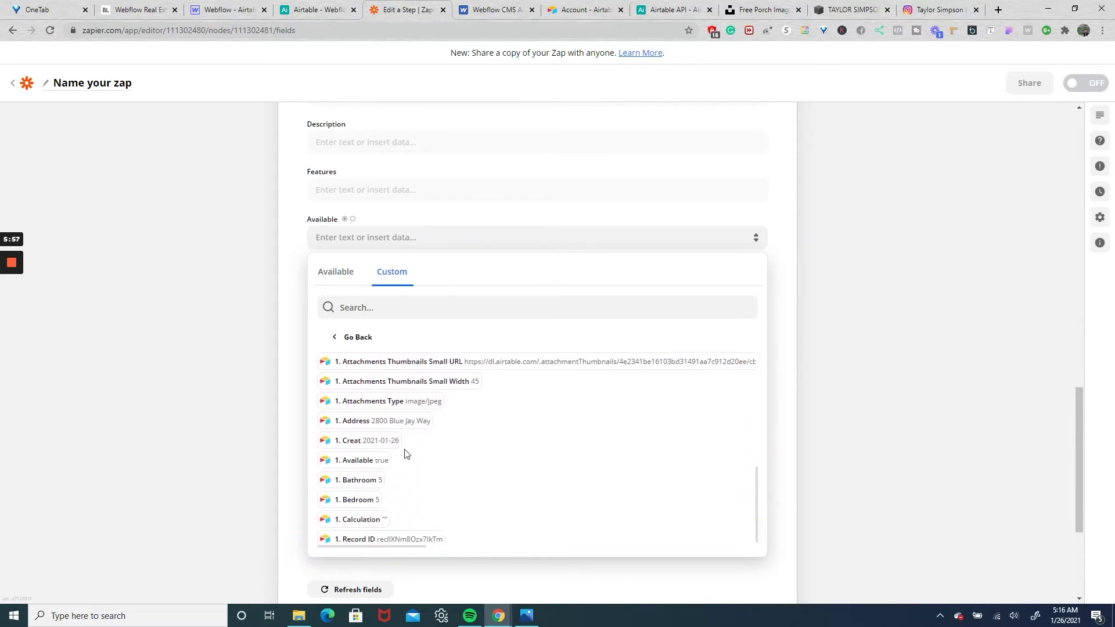
pyautogui.click(361, 460)
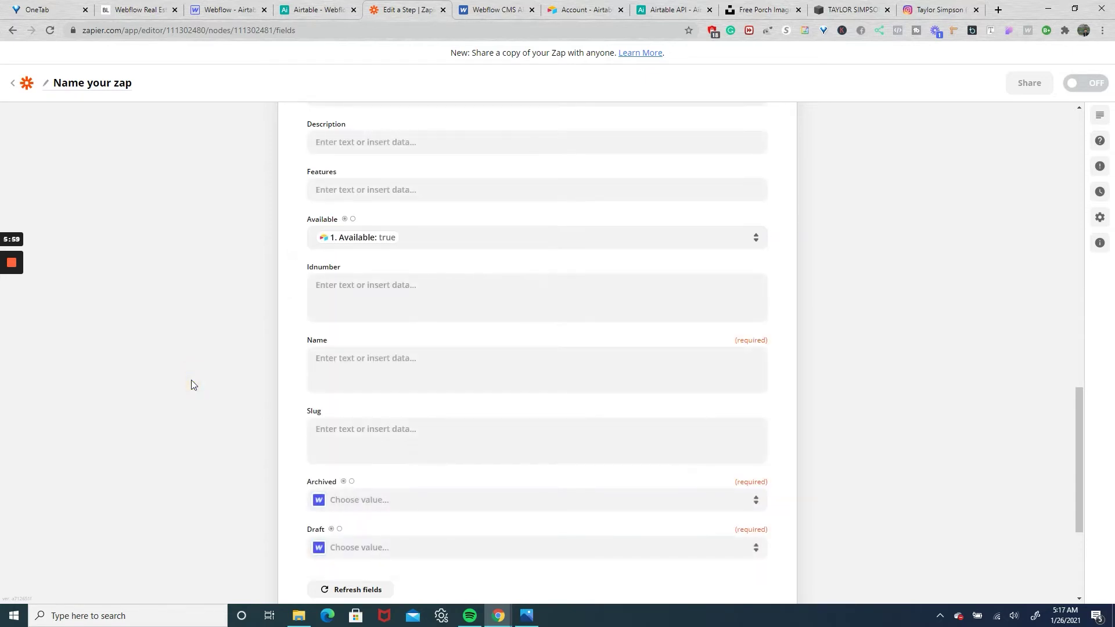
# Insert the Airtable Record id into Idnumber and the Airtable Name into Name
pyautogui.click(323, 296)
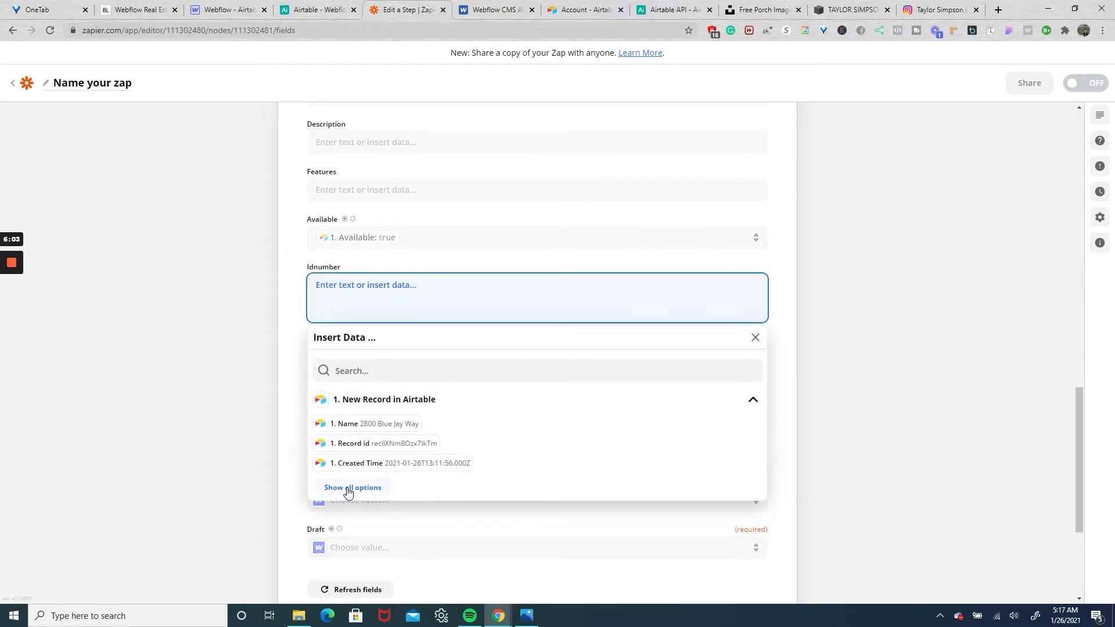
pyautogui.click(351, 488)
pyautogui.write('re')
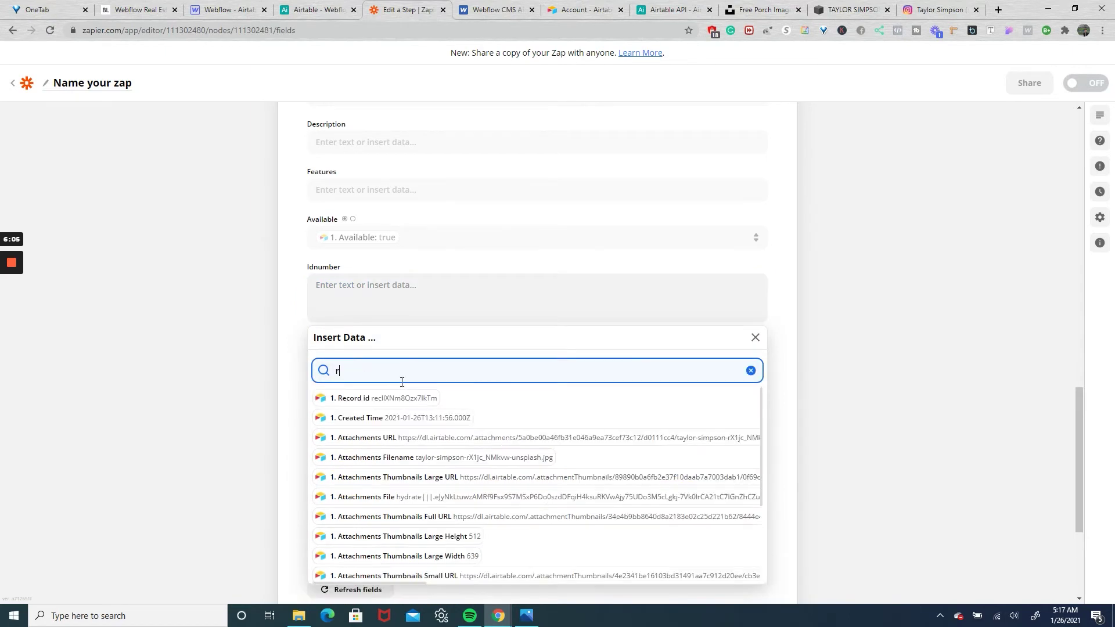
pyautogui.click(398, 395)
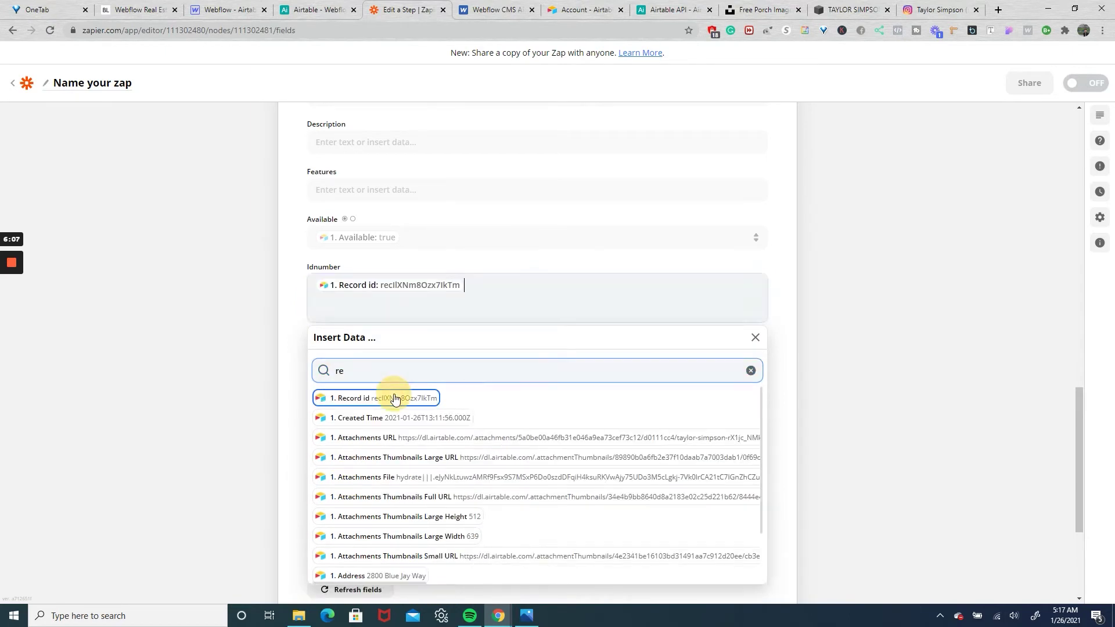
pyautogui.click(216, 374)
pyautogui.click(331, 371)
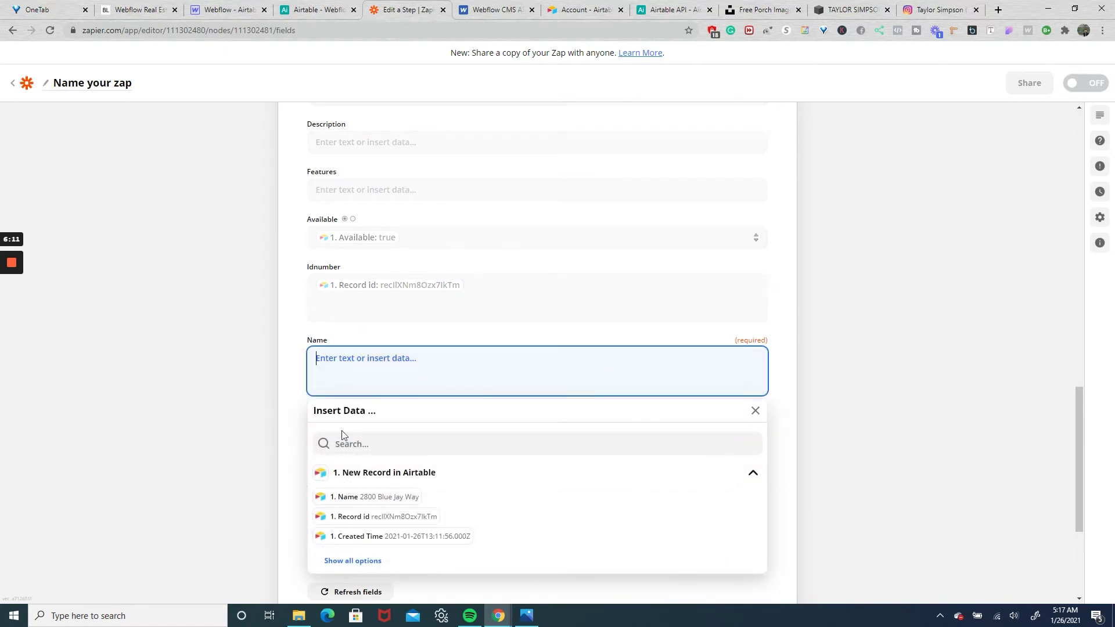
pyautogui.click(360, 498)
pyautogui.click(180, 400)
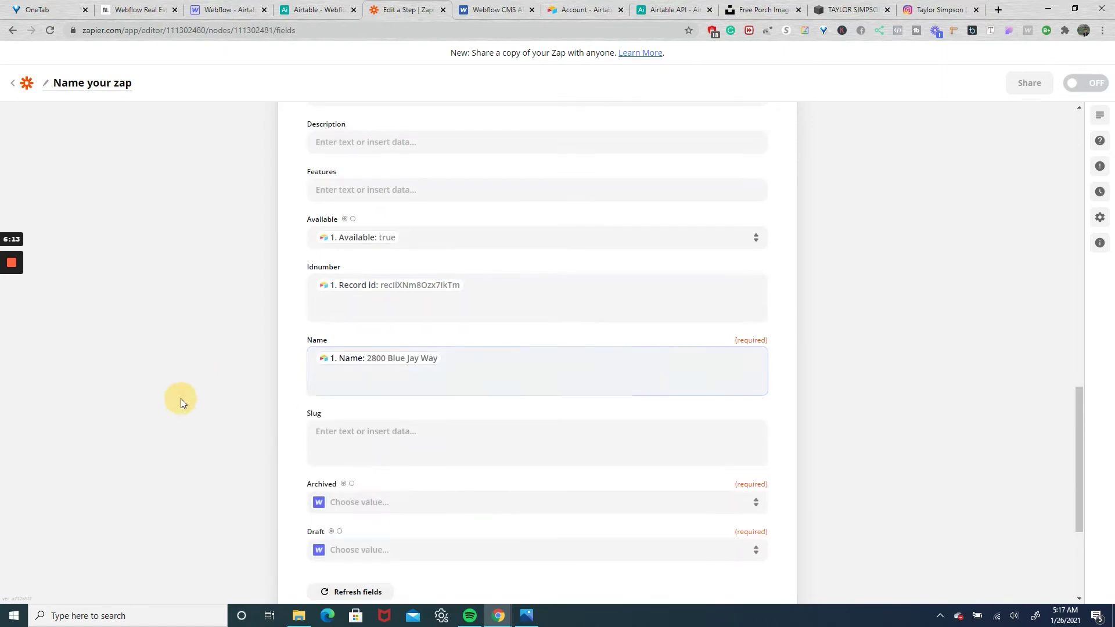
# Set Archived and Draft to False and finish the action setup
pyautogui.scroll(-2, 180, 400)
pyautogui.scroll(-1, 181, 400)
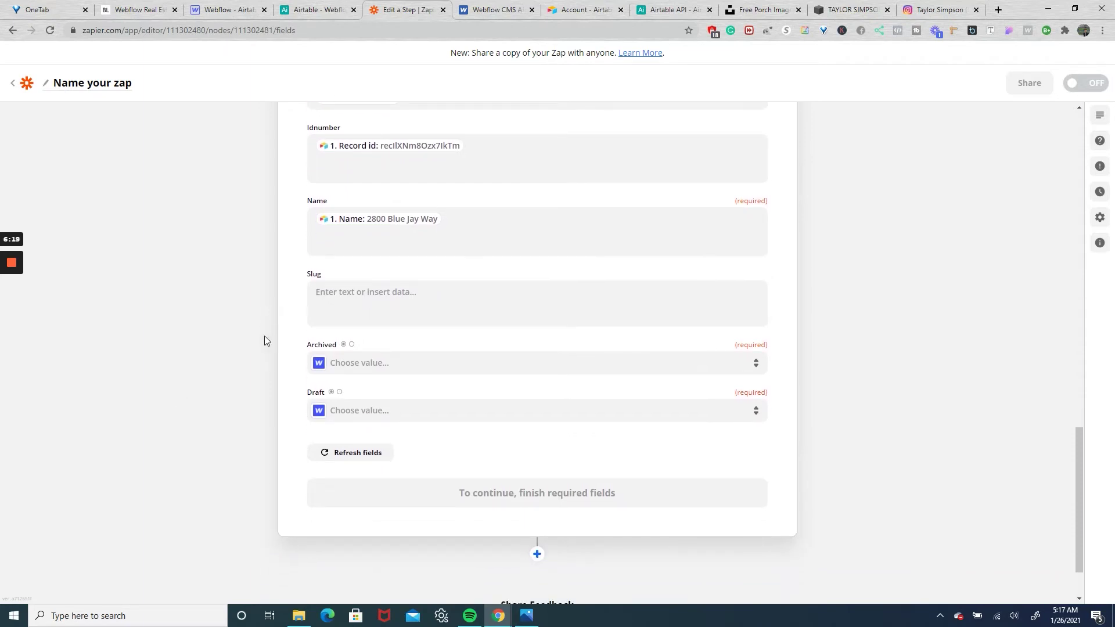
pyautogui.click(372, 365)
pyautogui.click(349, 492)
pyautogui.click(334, 412)
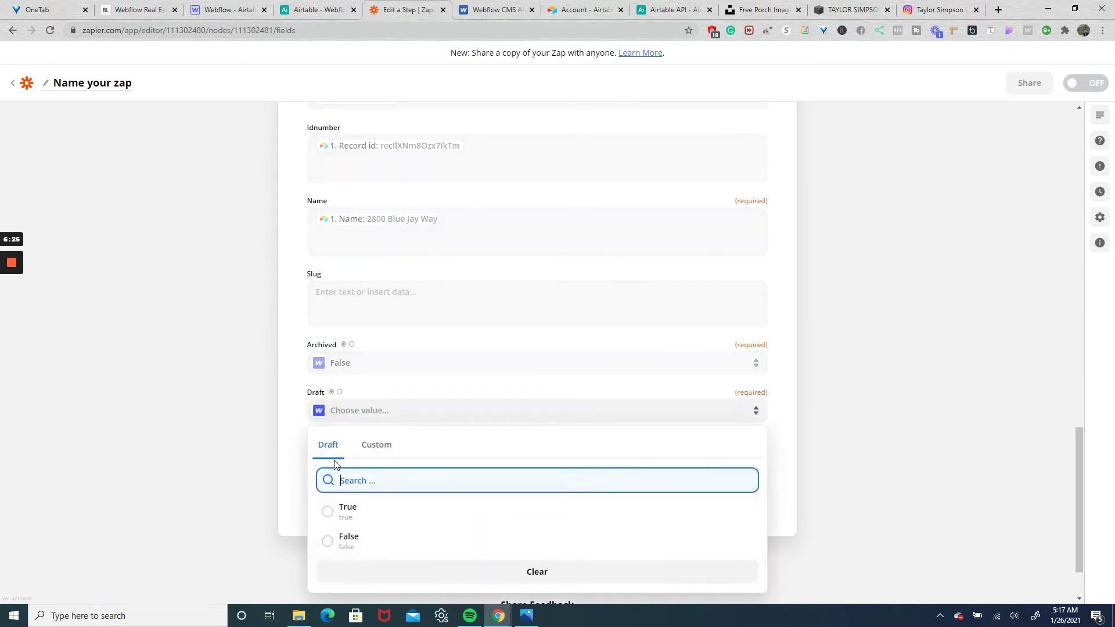
pyautogui.click(343, 534)
pyautogui.click(356, 493)
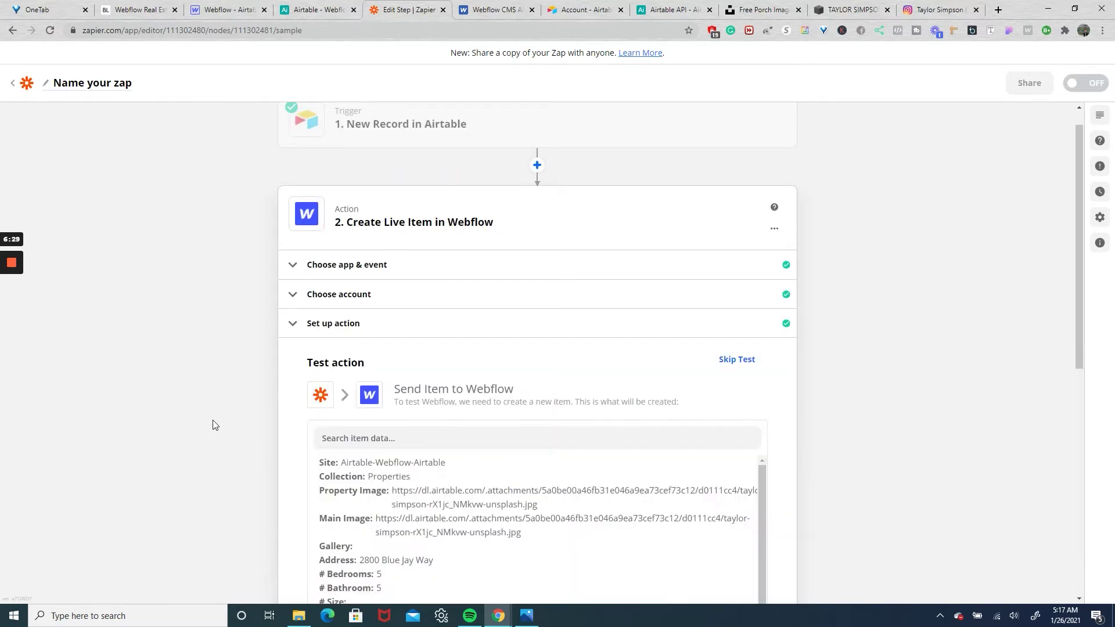
pyautogui.scroll(-4, 213, 420)
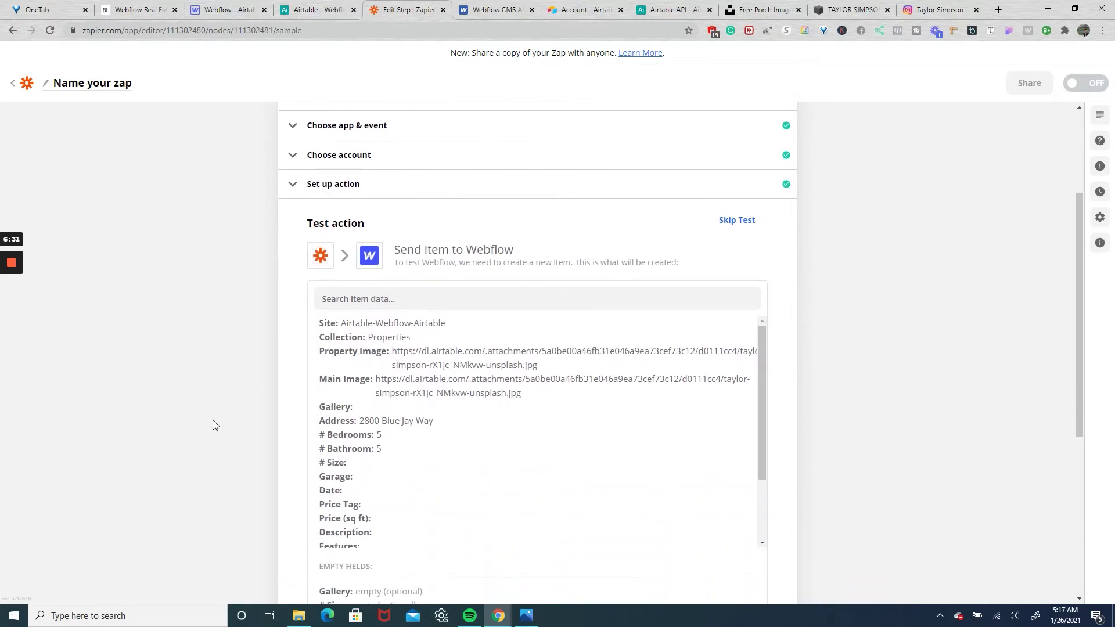
pyautogui.scroll(-4, 213, 420)
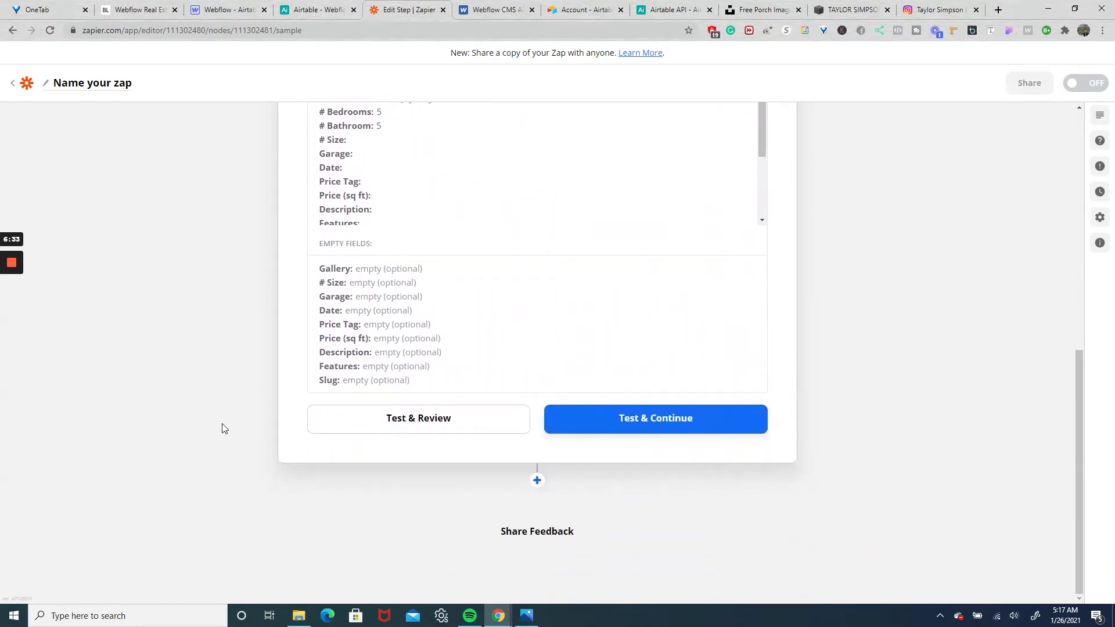
pyautogui.click(360, 428)
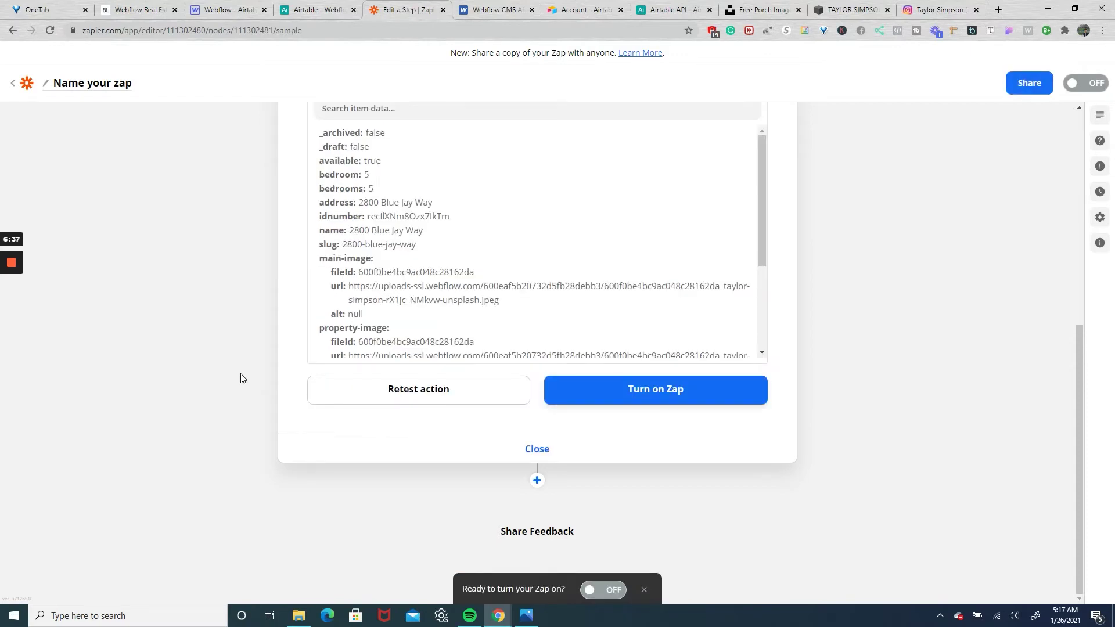
pyautogui.scroll(1, 241, 374)
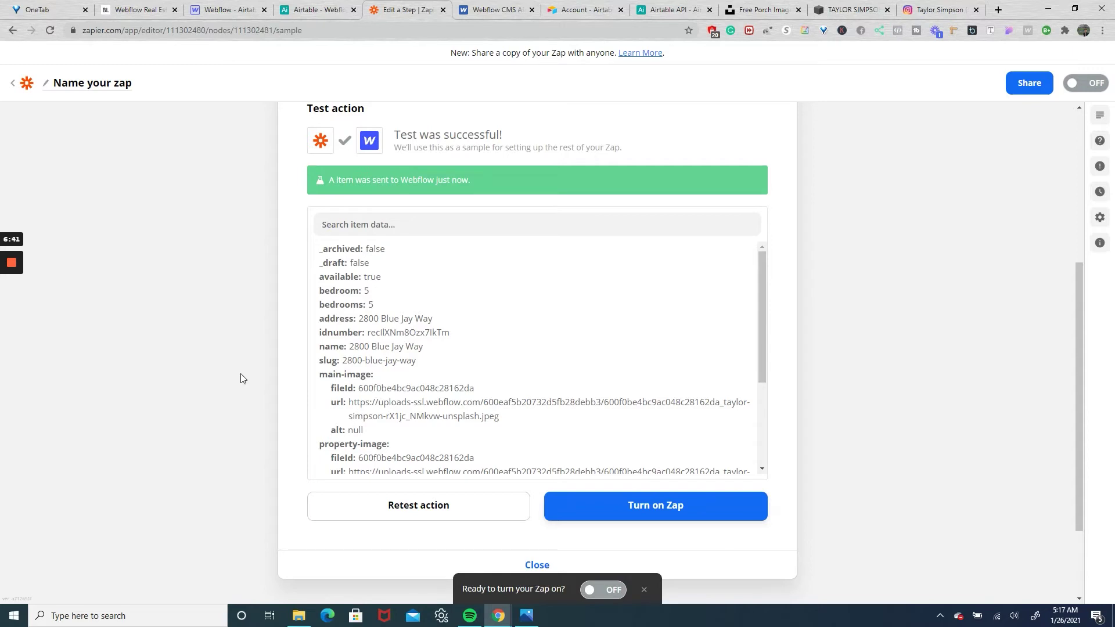
pyautogui.click(202, 9)
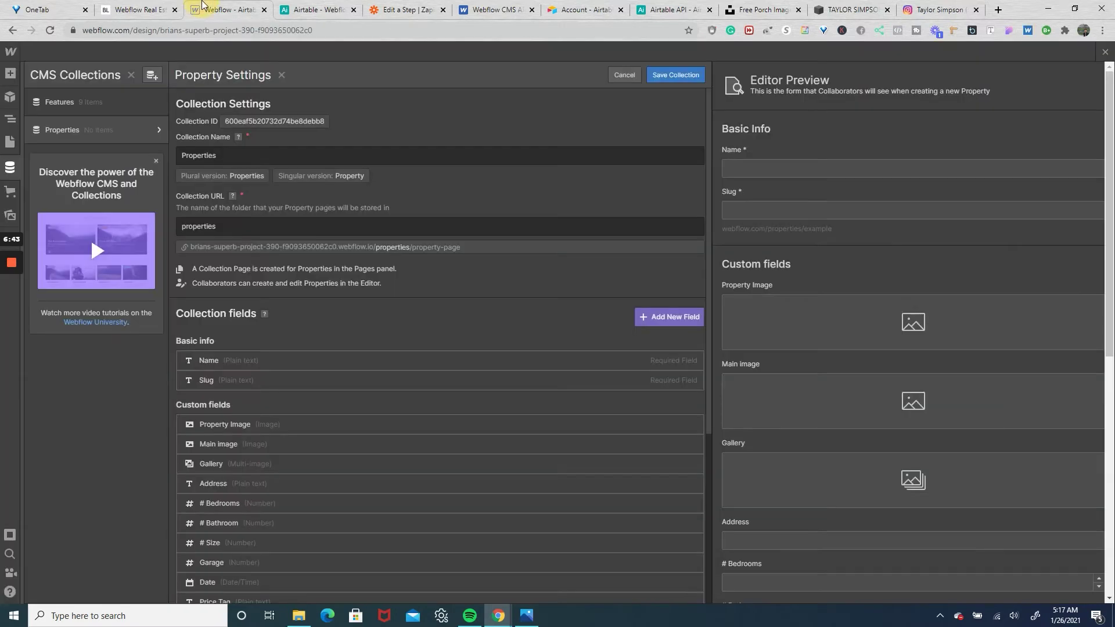
pyautogui.click(52, 35)
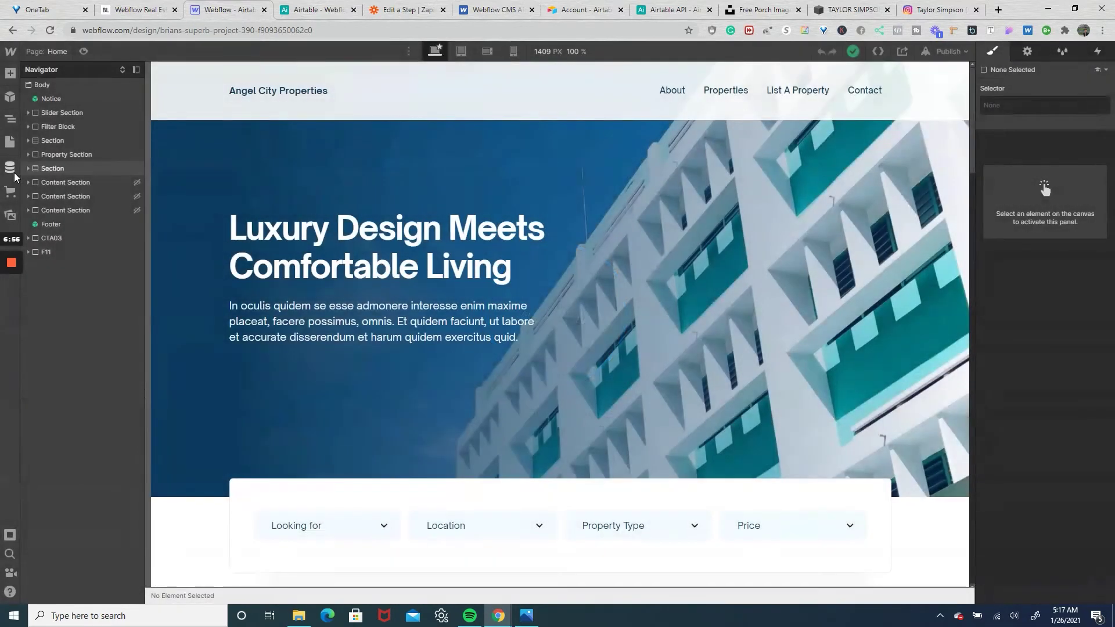
pyautogui.click(10, 171)
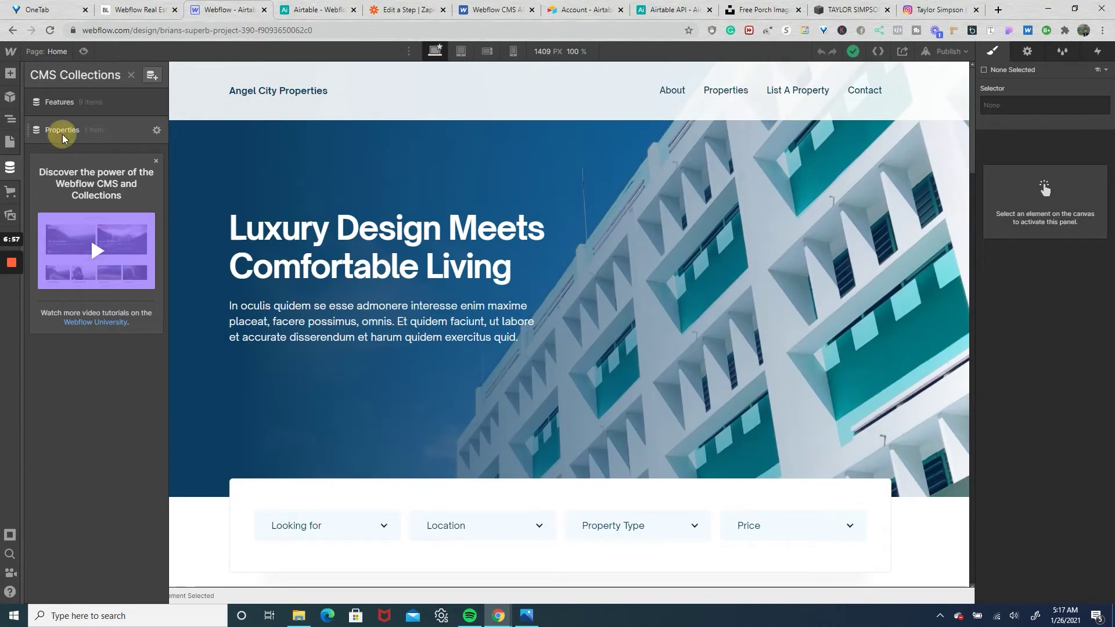
pyautogui.click(64, 129)
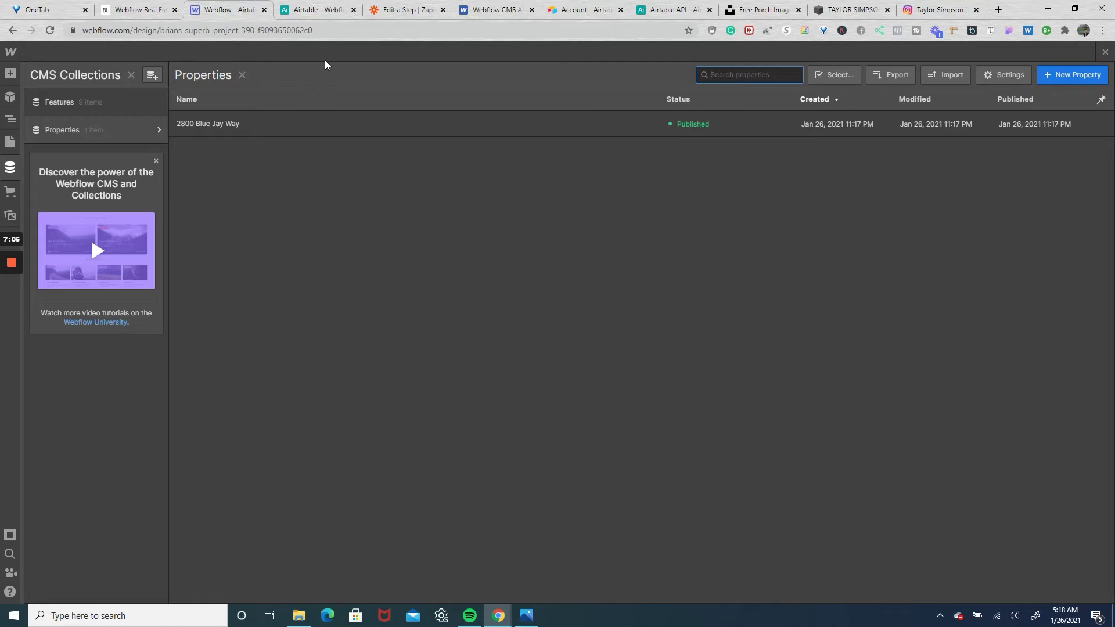
pyautogui.click(387, 10)
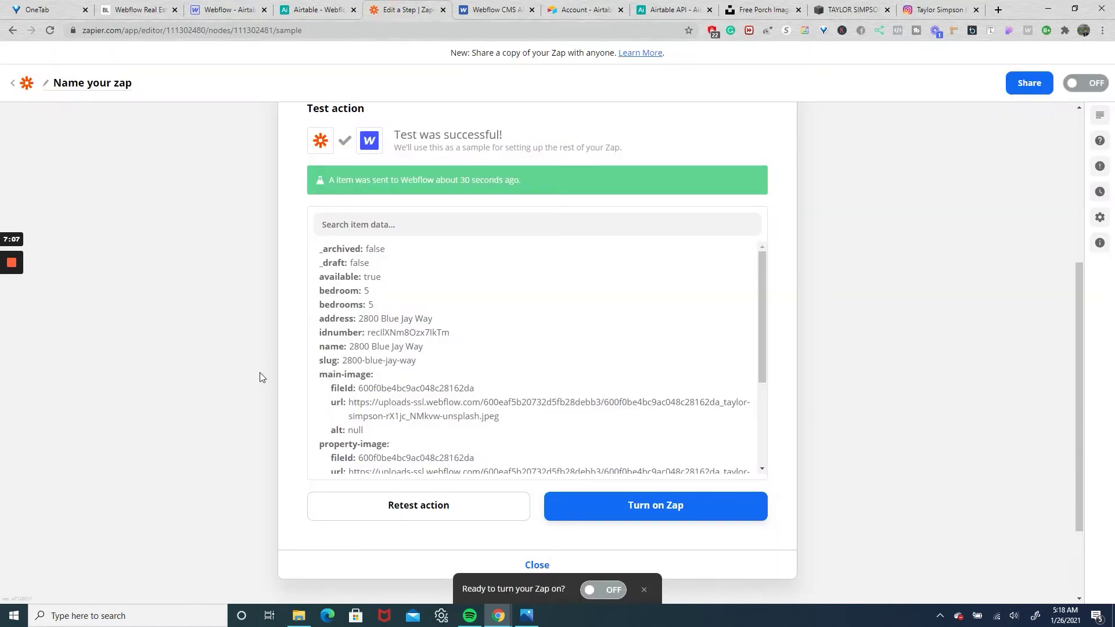
# Close the Webflow action step and add a new Airtable action step to the zap
pyautogui.scroll(-2, 256, 380)
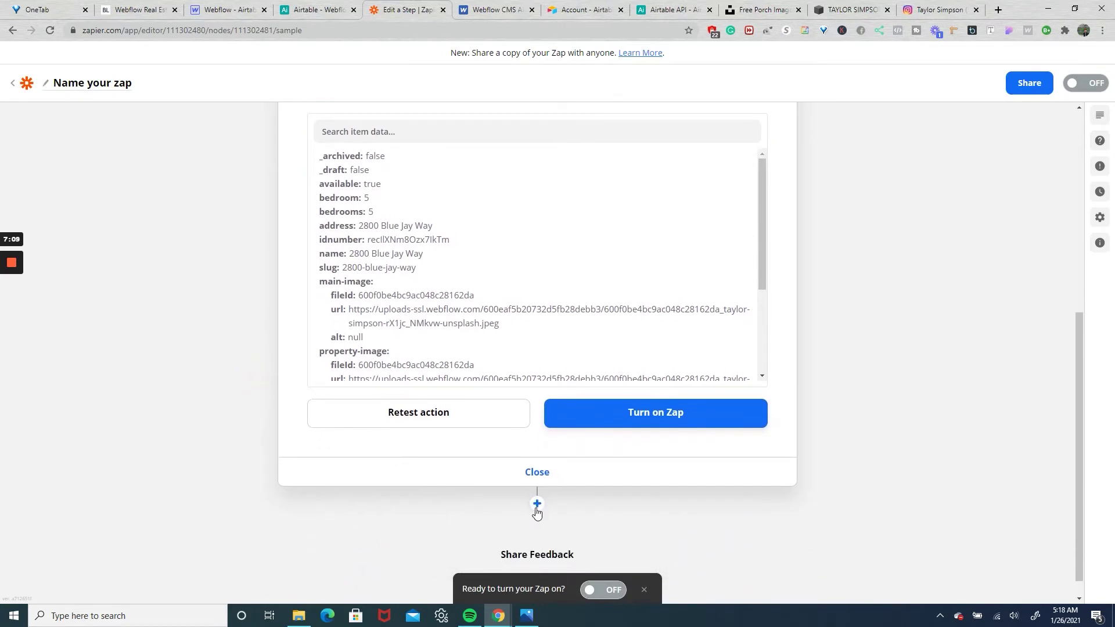
pyautogui.click(537, 504)
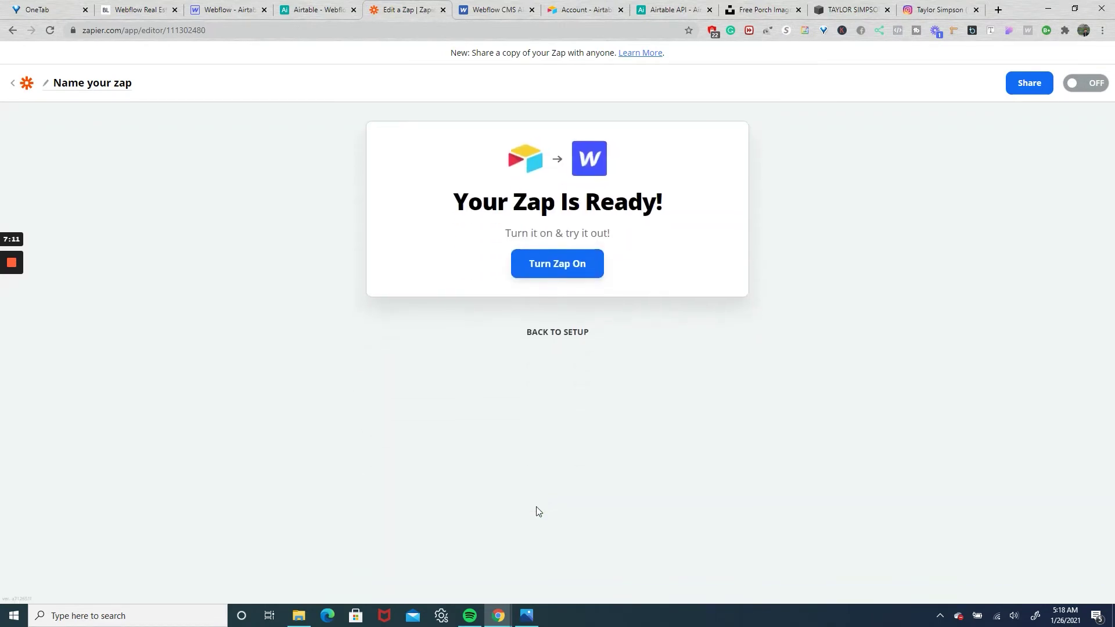
pyautogui.click(542, 333)
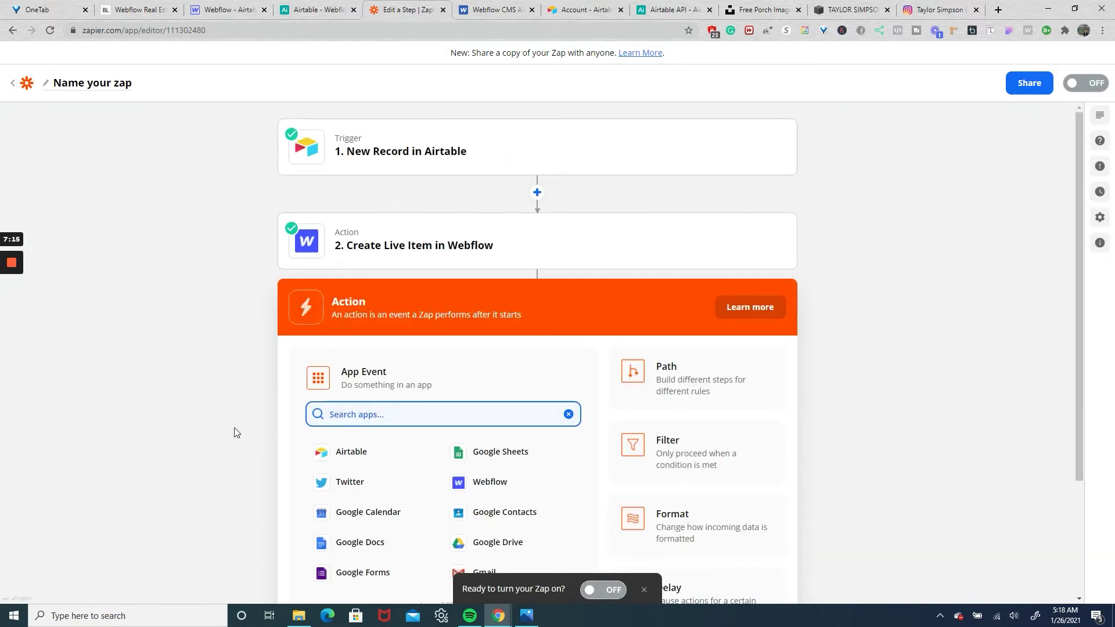
pyautogui.click(342, 454)
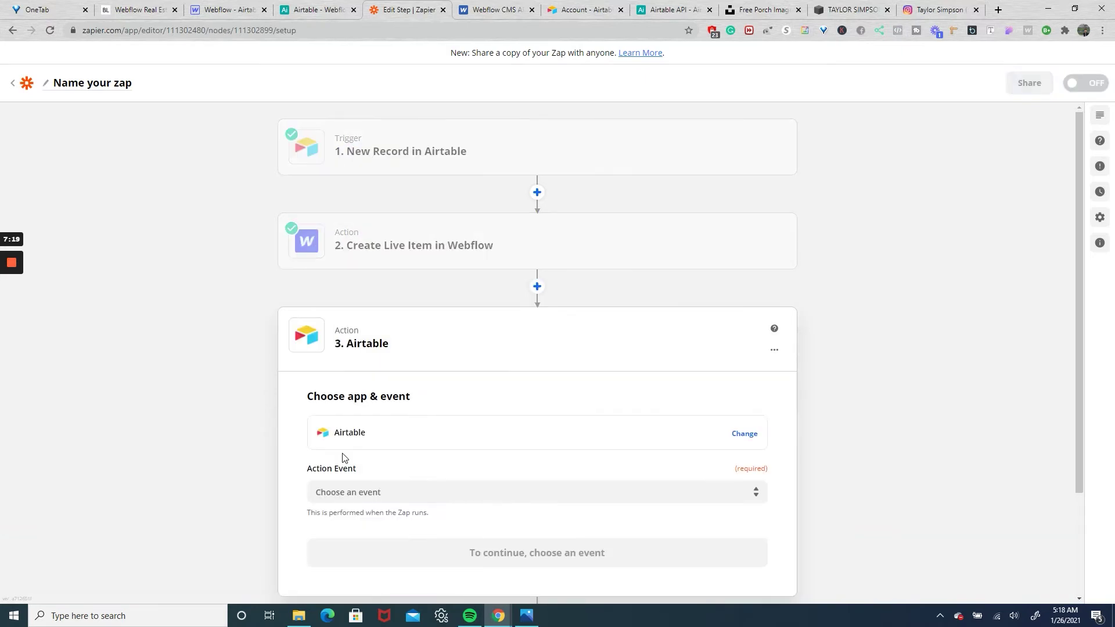
# Set the Airtable step's event to Update Record and select the connected Airtable account
pyautogui.click(378, 491)
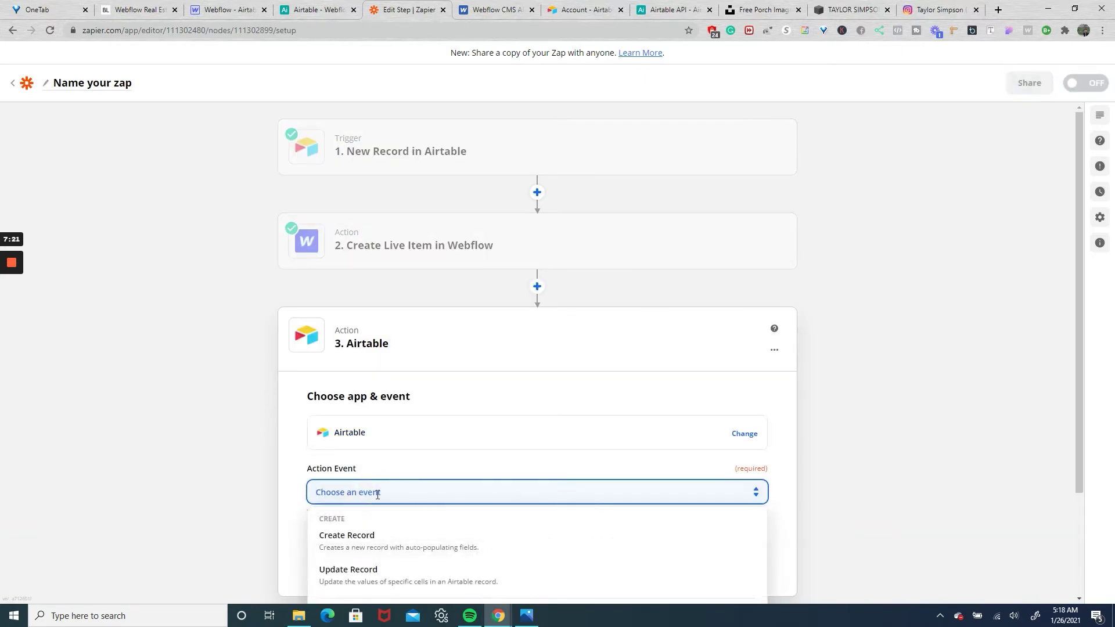
pyautogui.click(363, 573)
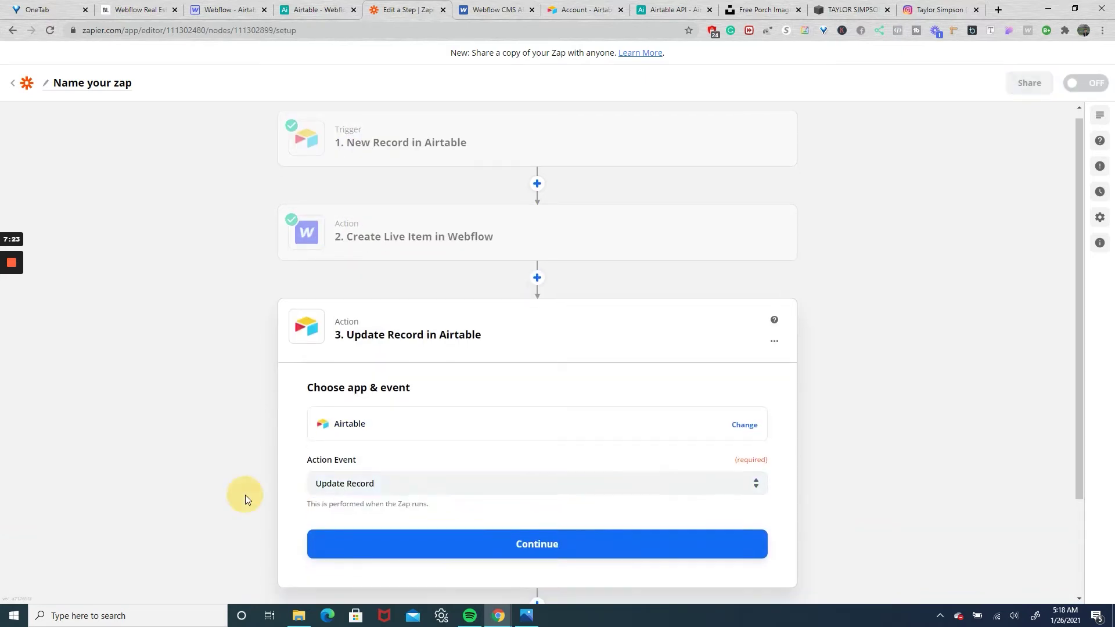
pyautogui.click(367, 419)
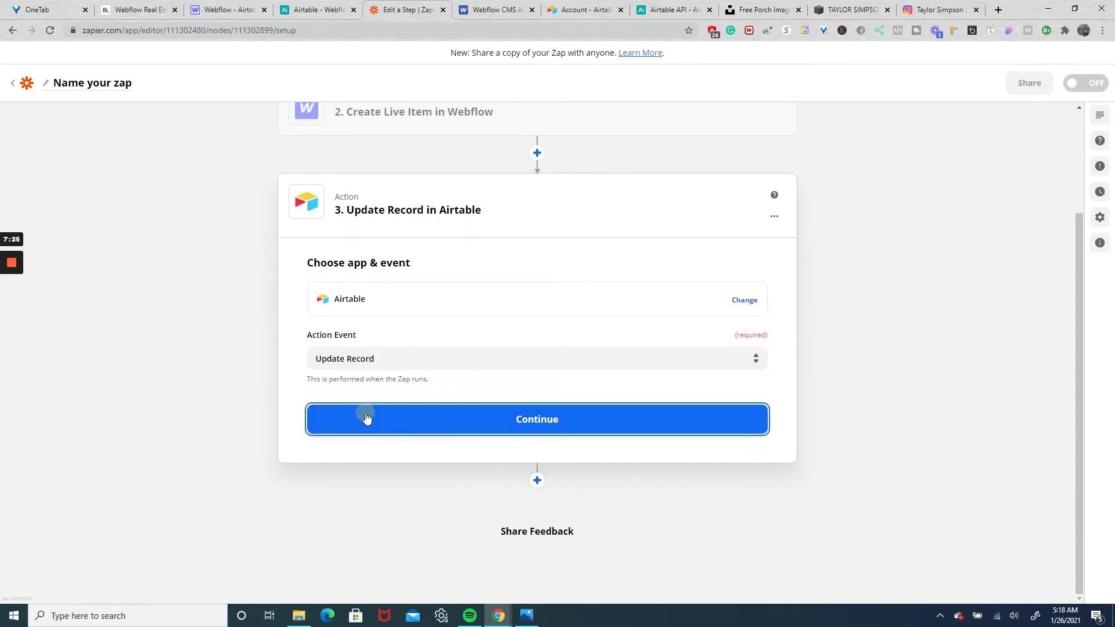
pyautogui.click(356, 376)
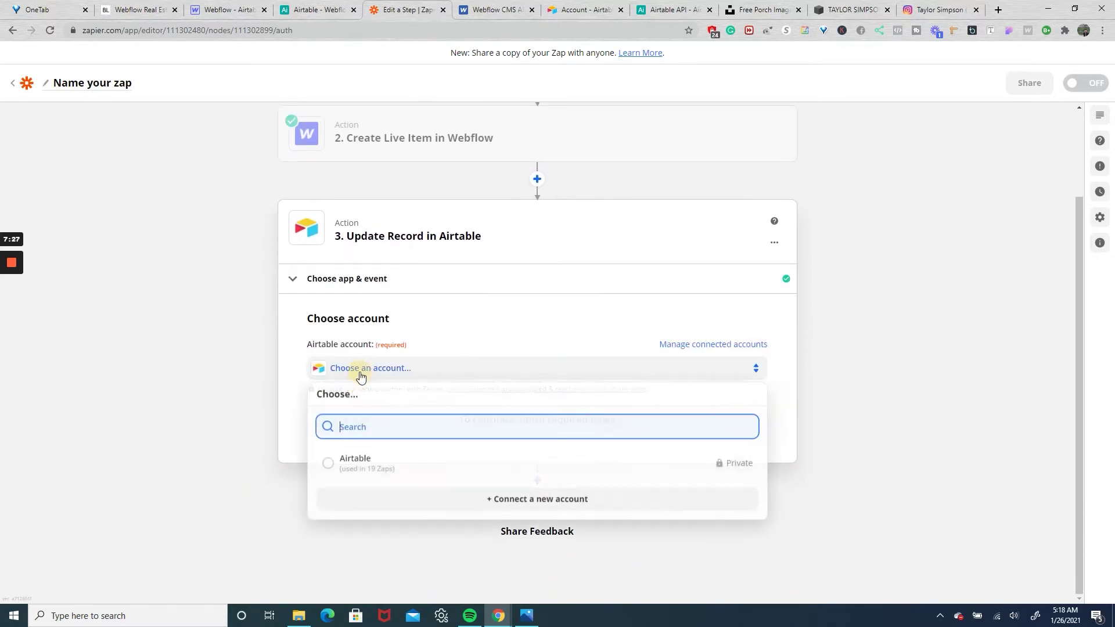
pyautogui.click(357, 462)
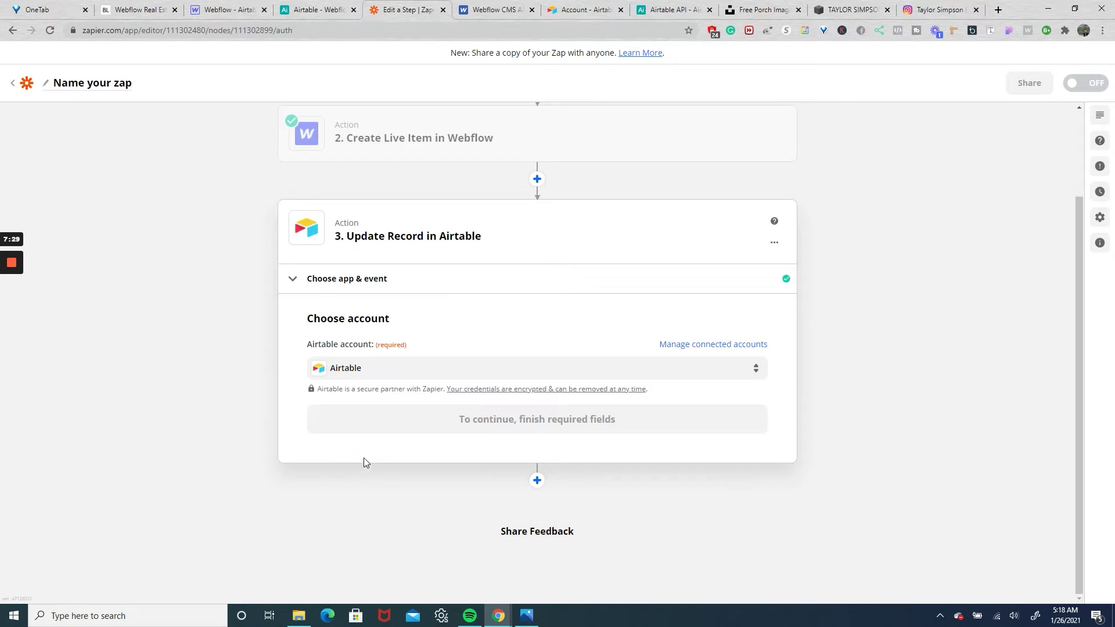
pyautogui.click(398, 426)
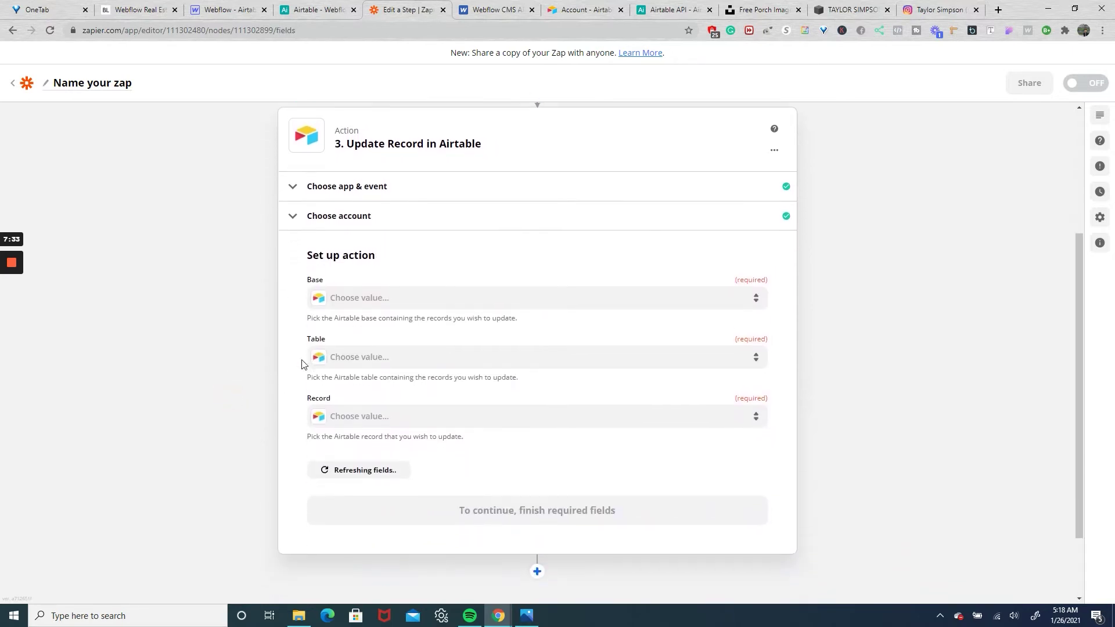
# Choose the 'Airtable - Webflow - Airtable copy' base and its Listings table
pyautogui.click(378, 305)
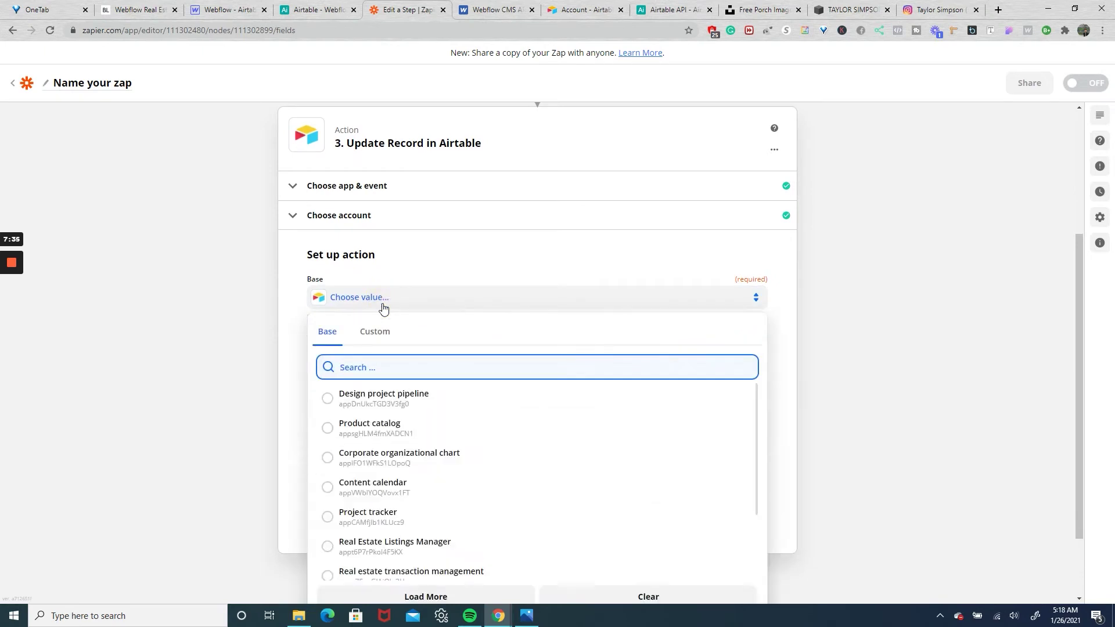
pyautogui.write('airt')
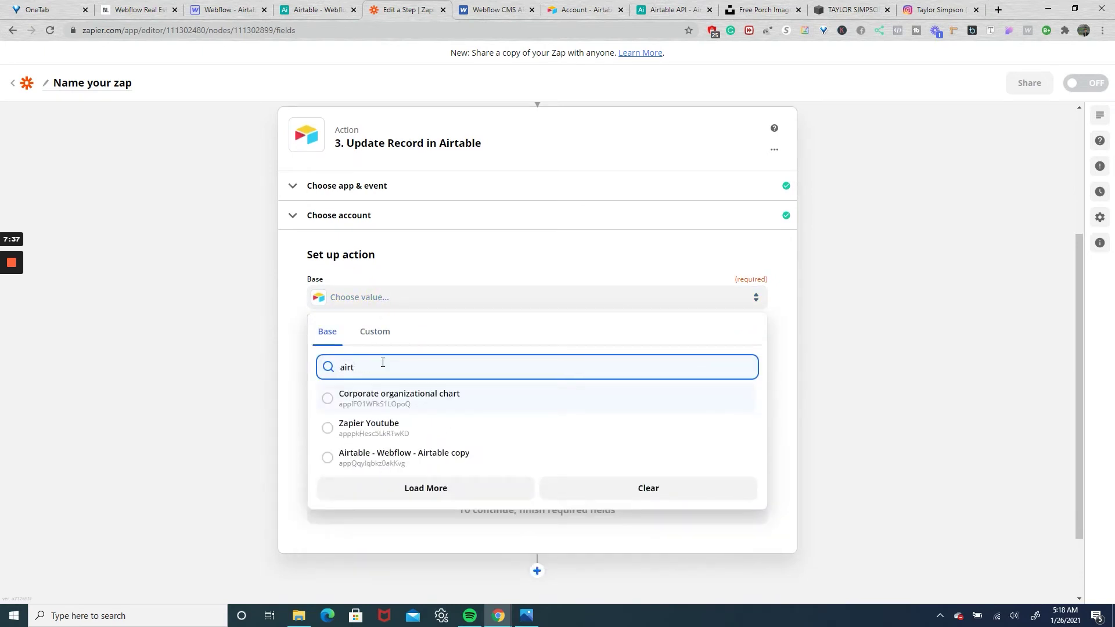
pyautogui.write('able')
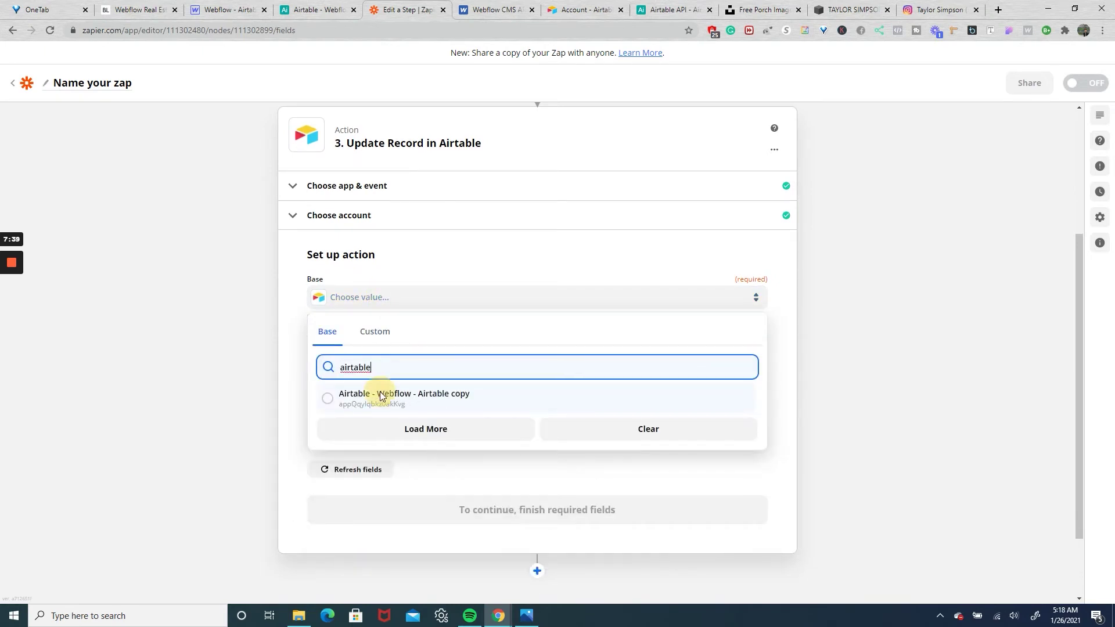
pyautogui.click(399, 393)
pyautogui.click(346, 359)
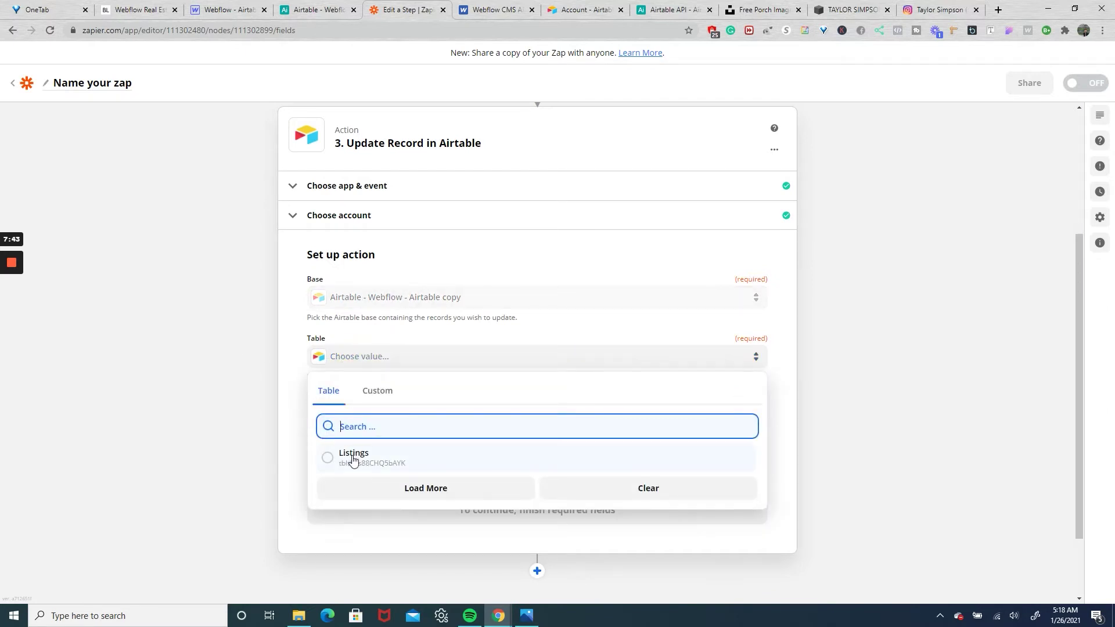
pyautogui.click(351, 457)
# Set the Record to update to the trigger step's Record id
pyautogui.scroll(-2, 219, 387)
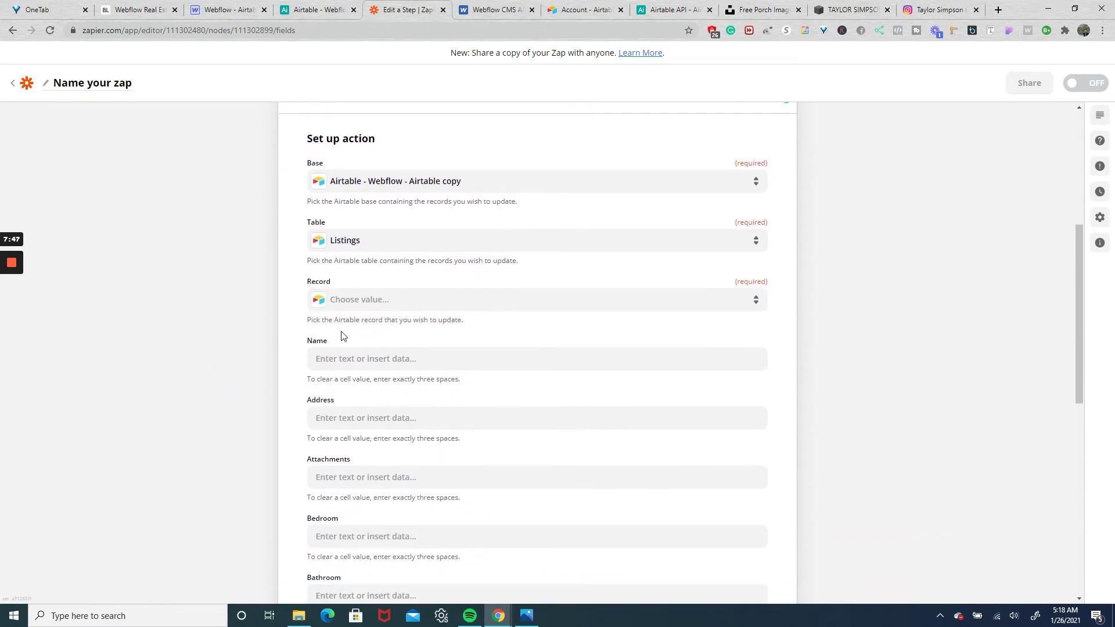
pyautogui.click(381, 301)
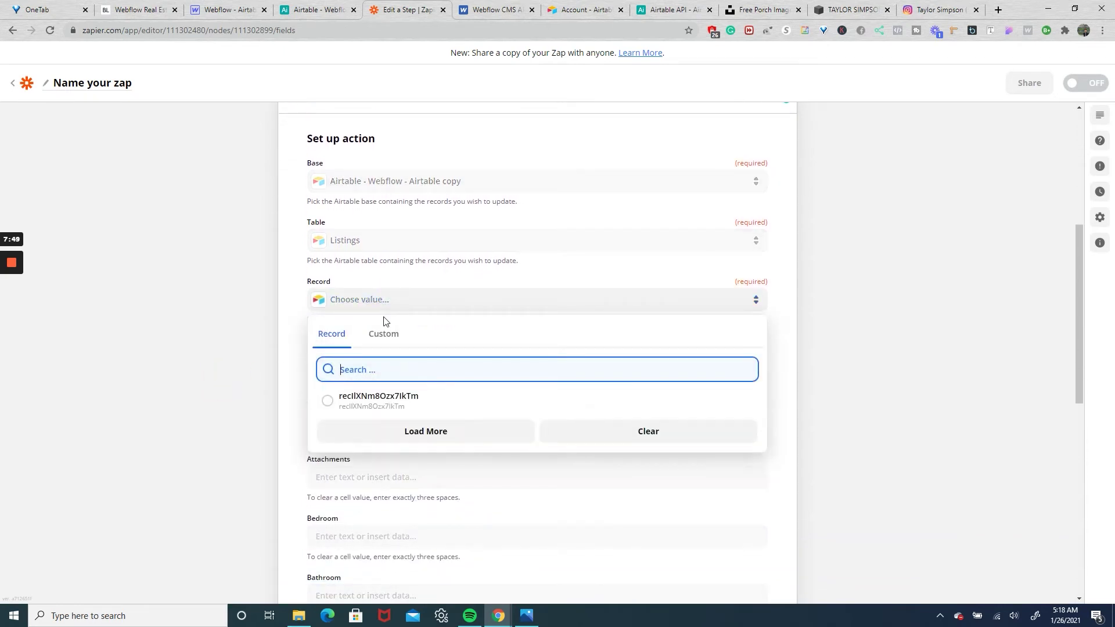
pyautogui.click(384, 347)
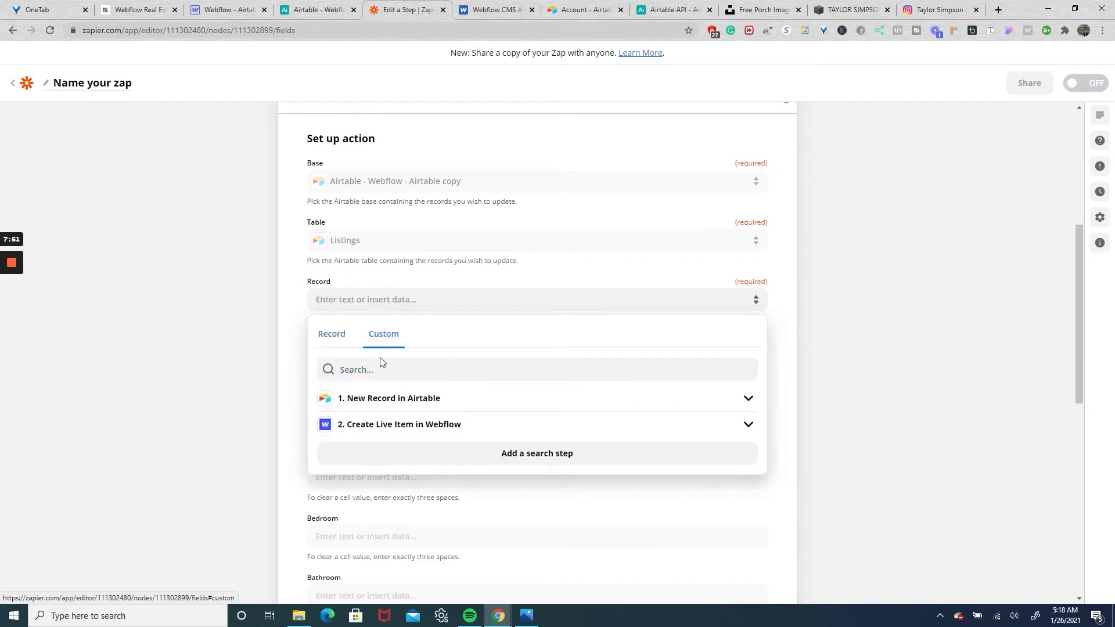
pyautogui.click(375, 399)
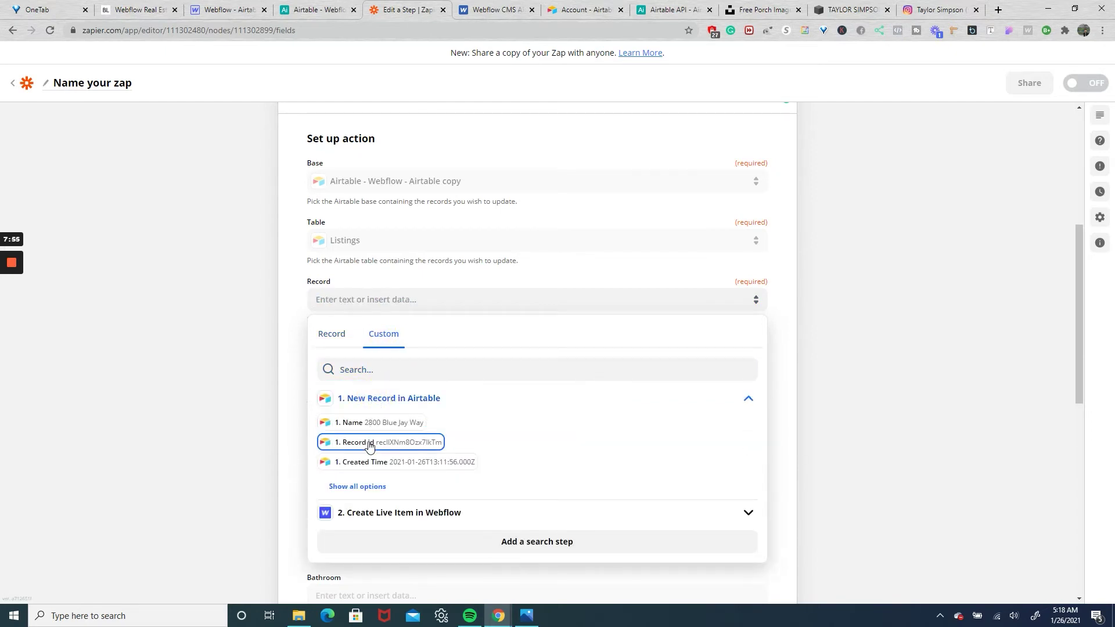
pyautogui.click(369, 445)
# Map the record's Name field to the trigger's Name (1. Name)
pyautogui.scroll(-1, 228, 381)
pyautogui.scroll(-1, 227, 382)
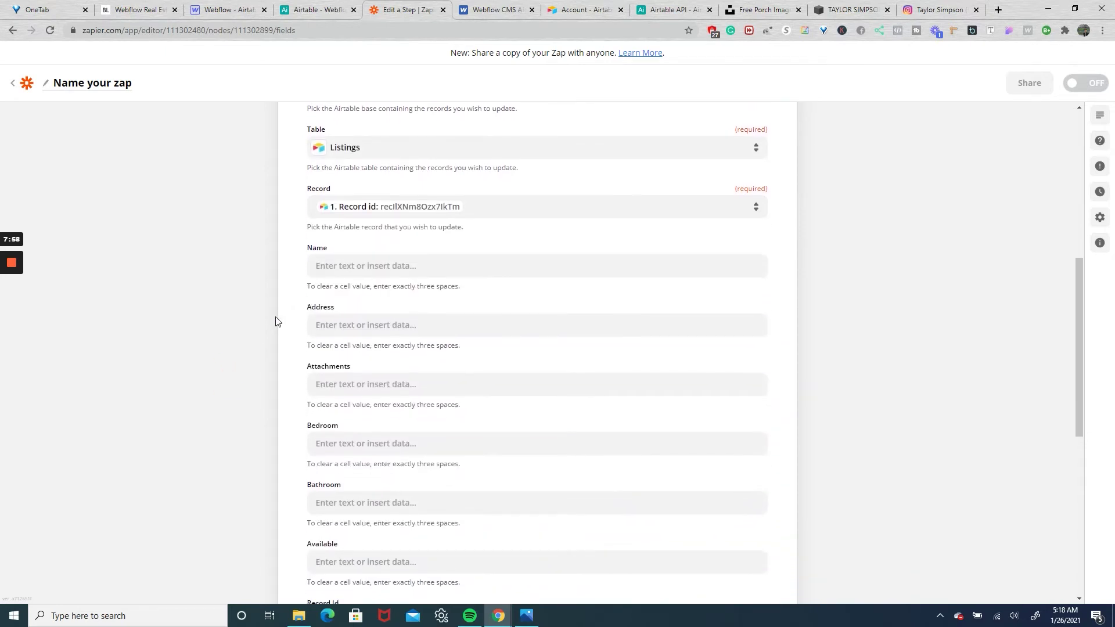
pyautogui.click(331, 269)
pyautogui.click(358, 353)
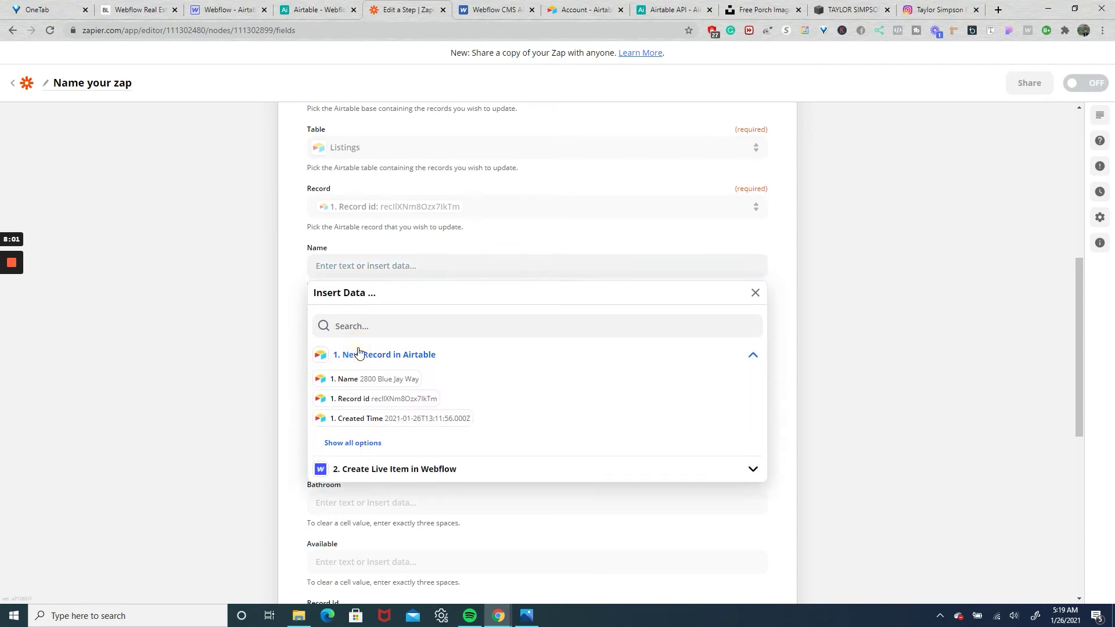
pyautogui.click(366, 379)
pyautogui.click(203, 302)
# Map the Webflow field to the Webflow item's ID from step 2 (2. ID)
pyautogui.scroll(-2, 203, 302)
pyautogui.scroll(-3, 204, 302)
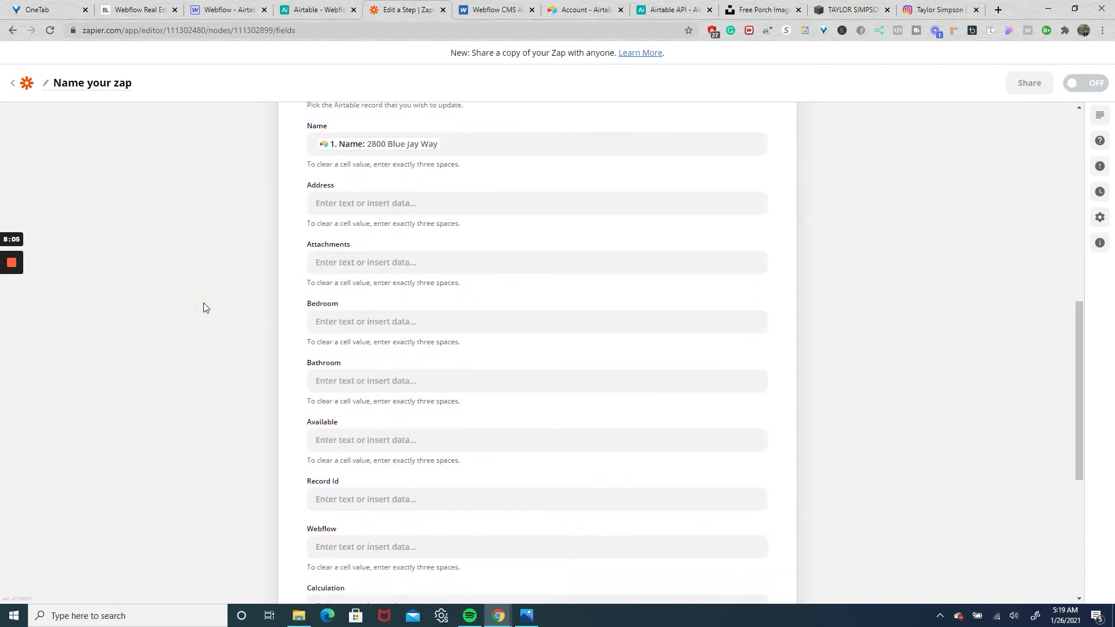
pyautogui.scroll(-1, 226, 334)
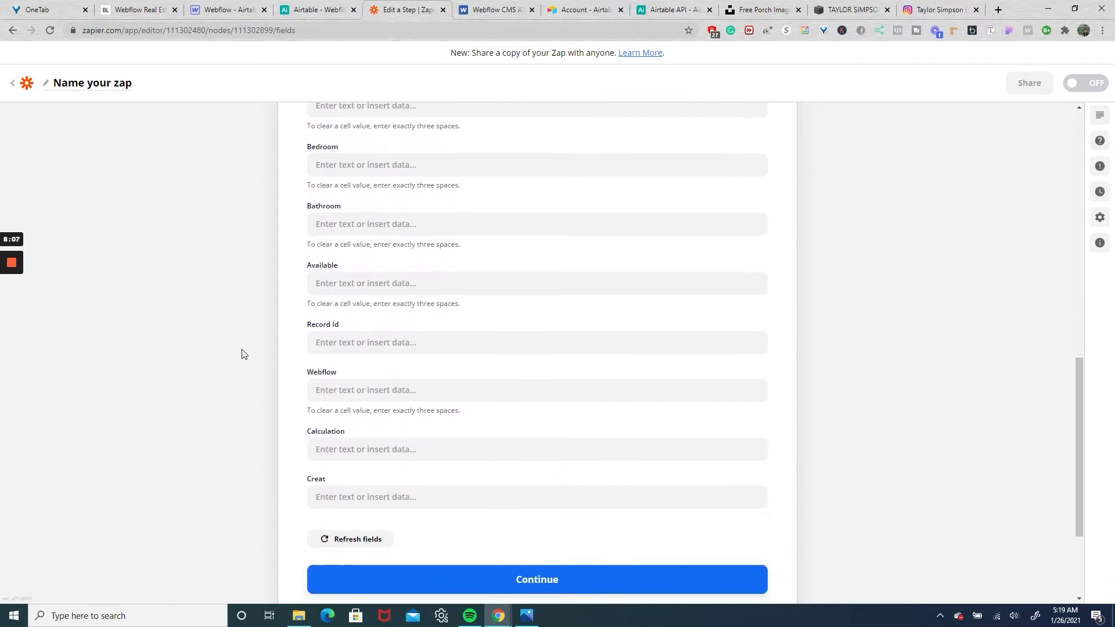
pyautogui.click(332, 385)
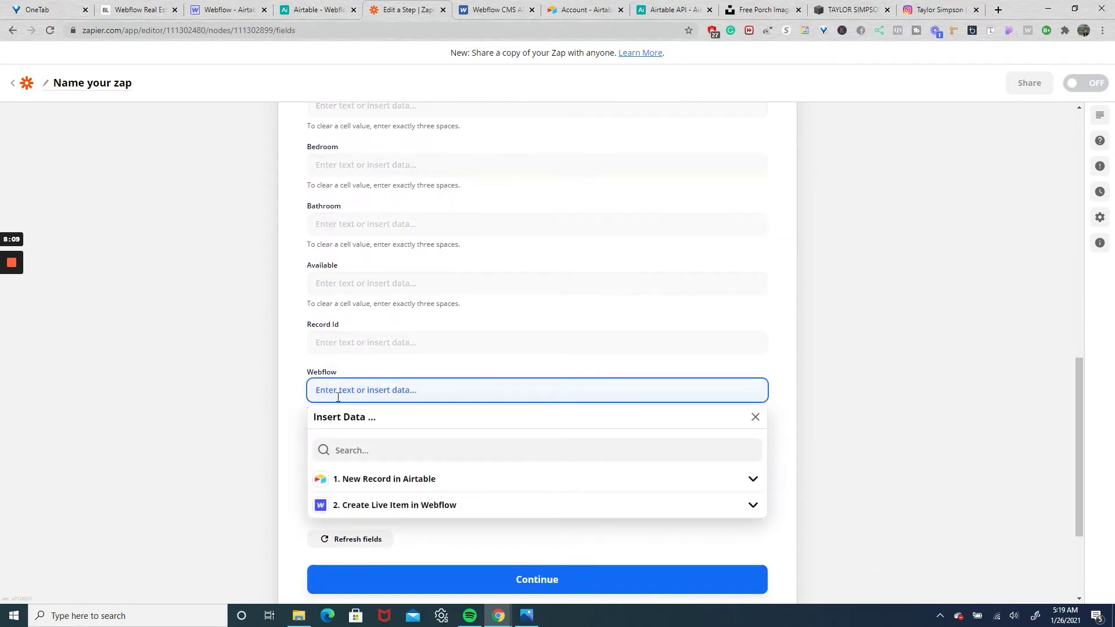
pyautogui.click(378, 505)
pyautogui.scroll(-2, 386, 506)
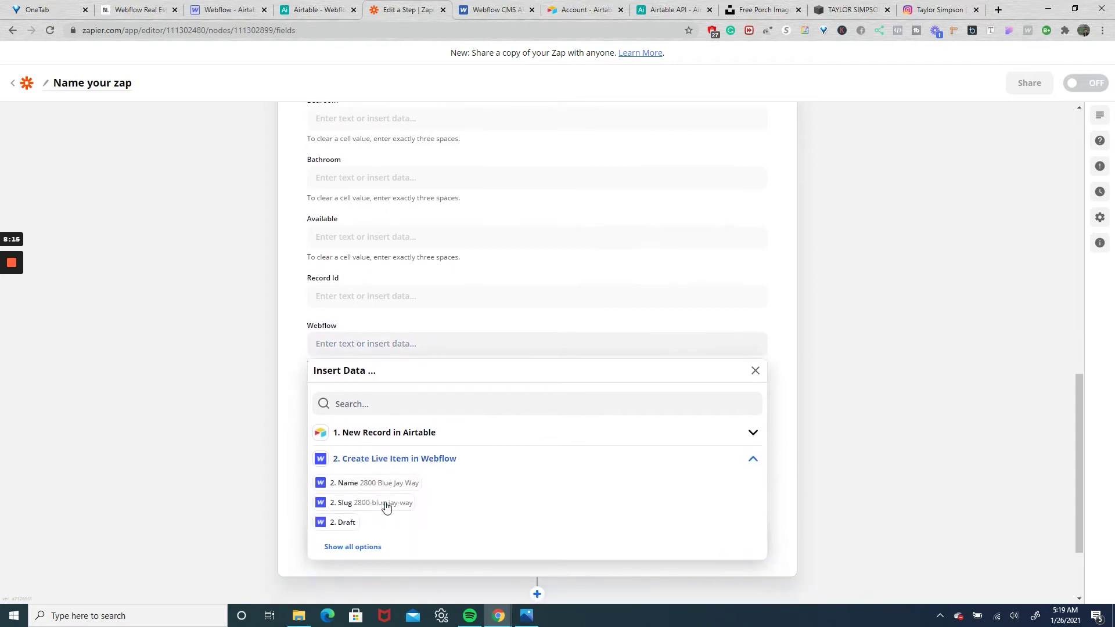
pyautogui.click(375, 503)
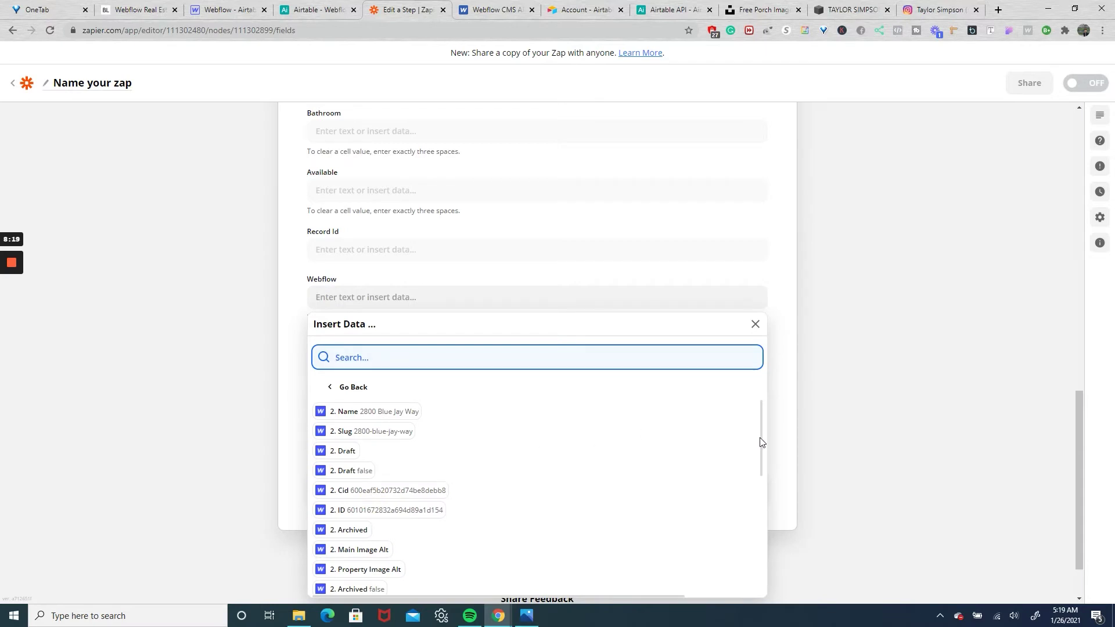
pyautogui.moveTo(761, 436)
pyautogui.mouseDown()
pyautogui.moveTo(761, 557)
pyautogui.moveTo(770, 456)
pyautogui.mouseUp()
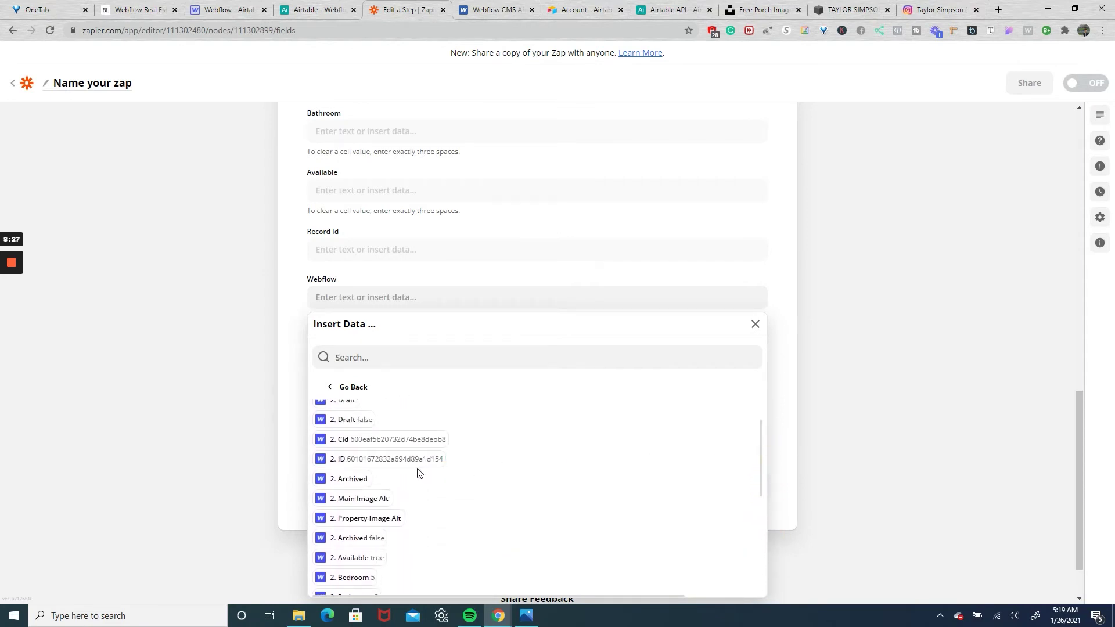
pyautogui.click(398, 459)
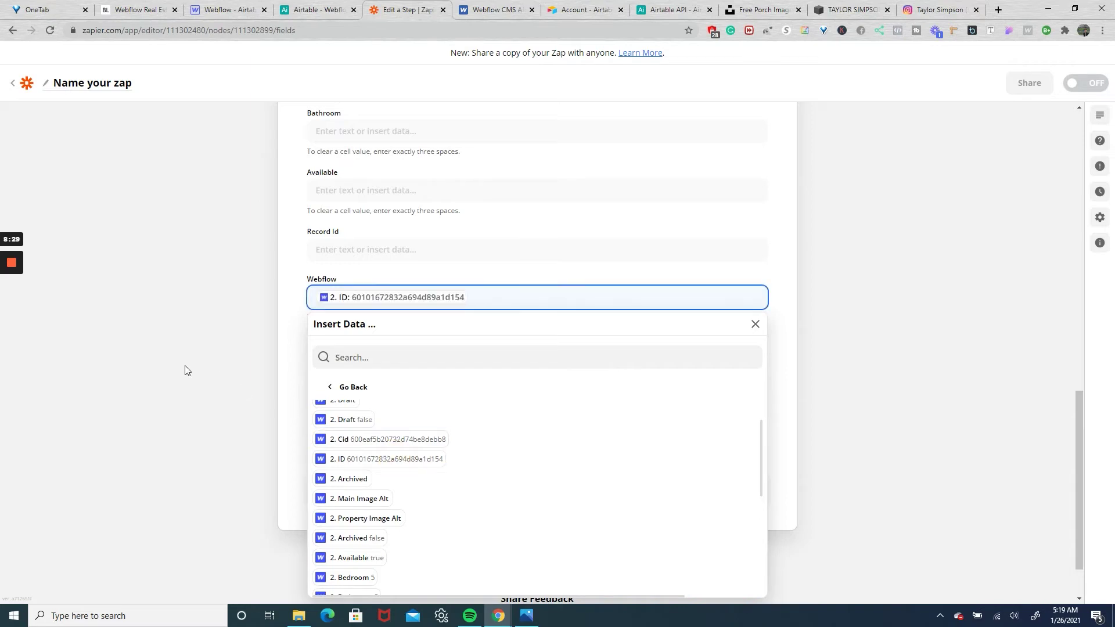
pyautogui.click(184, 369)
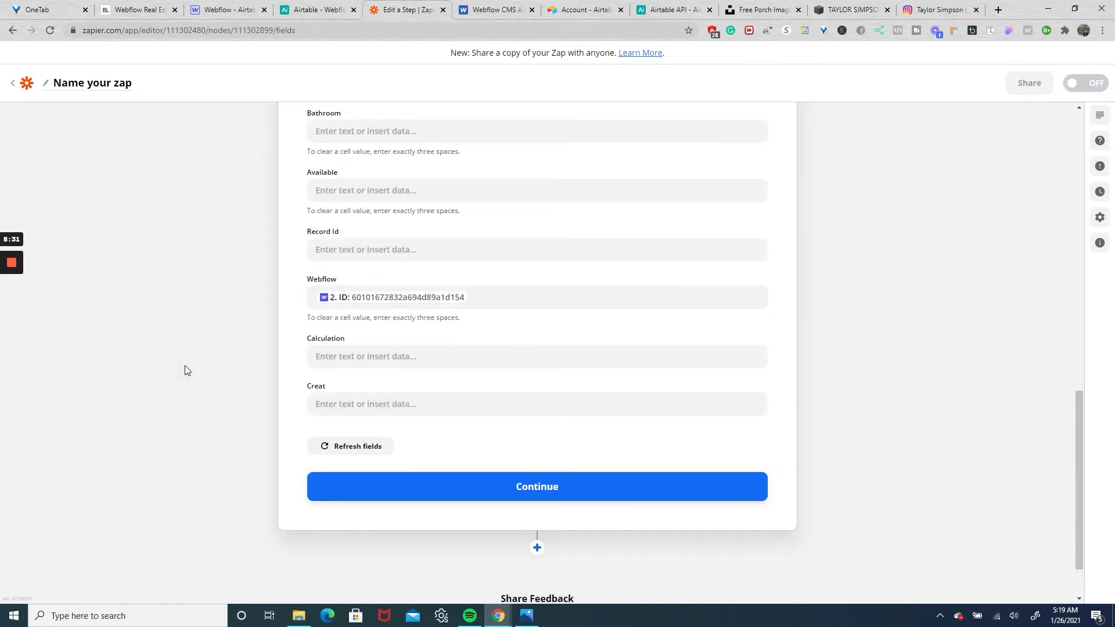
pyautogui.scroll(-1, 184, 370)
# Test the Update Record step against Airtable and switch to the Airtable tab
pyautogui.click(356, 473)
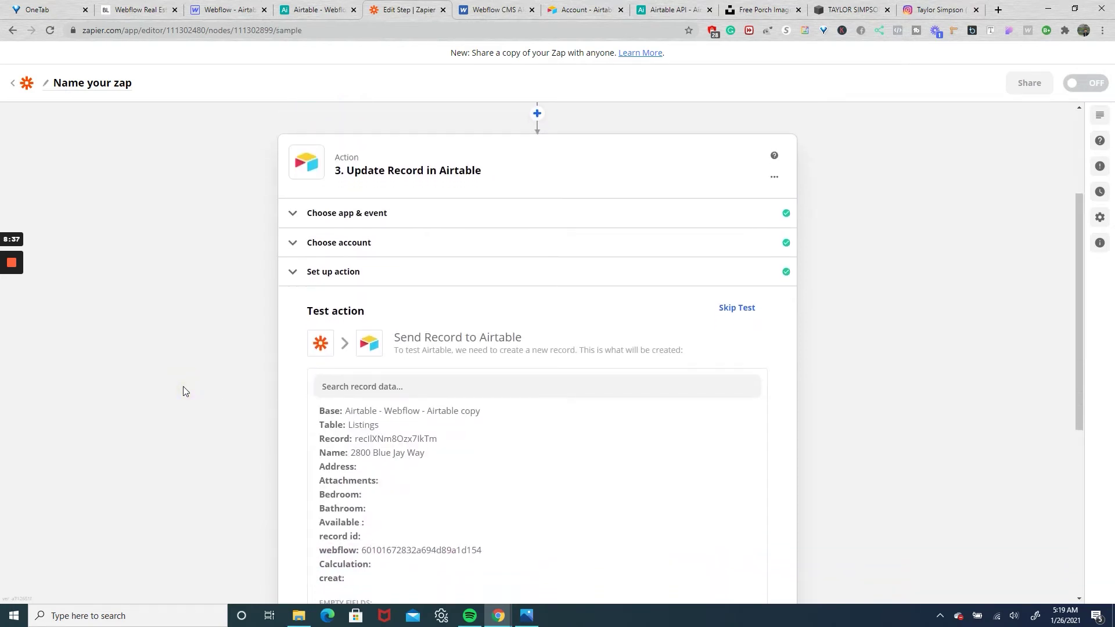
pyautogui.click(323, 516)
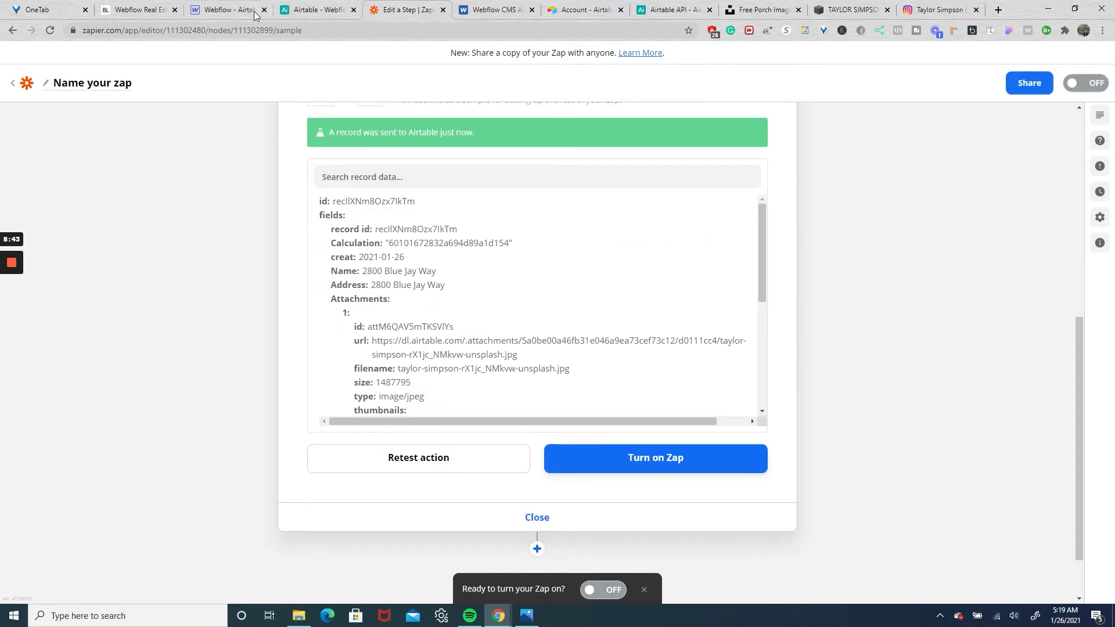
pyautogui.click(293, 8)
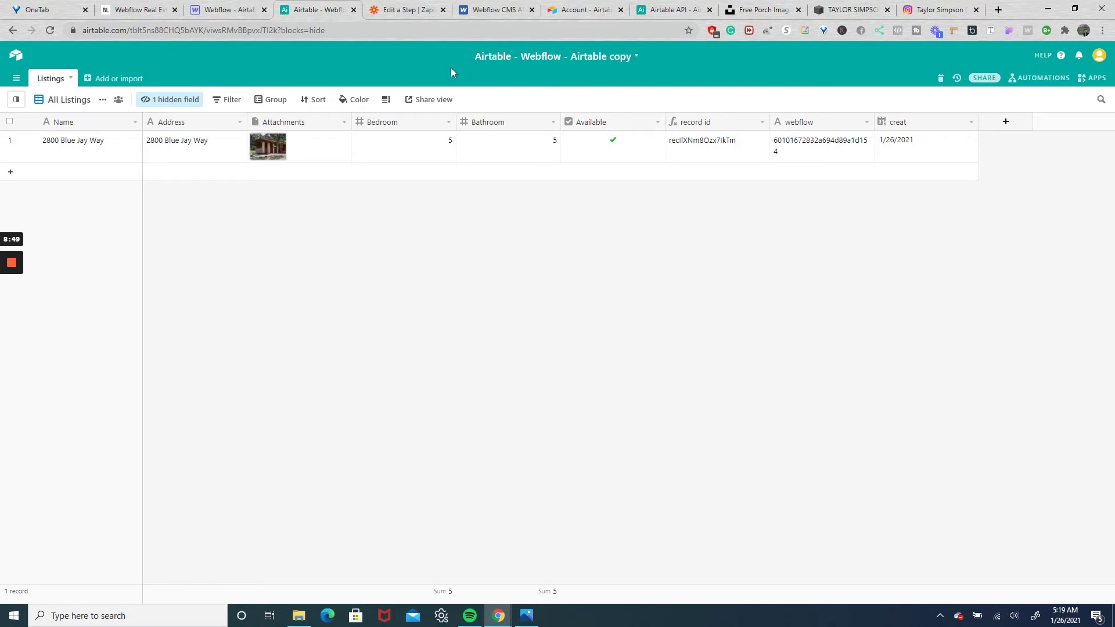
pyautogui.click(238, 8)
pyautogui.click(274, 124)
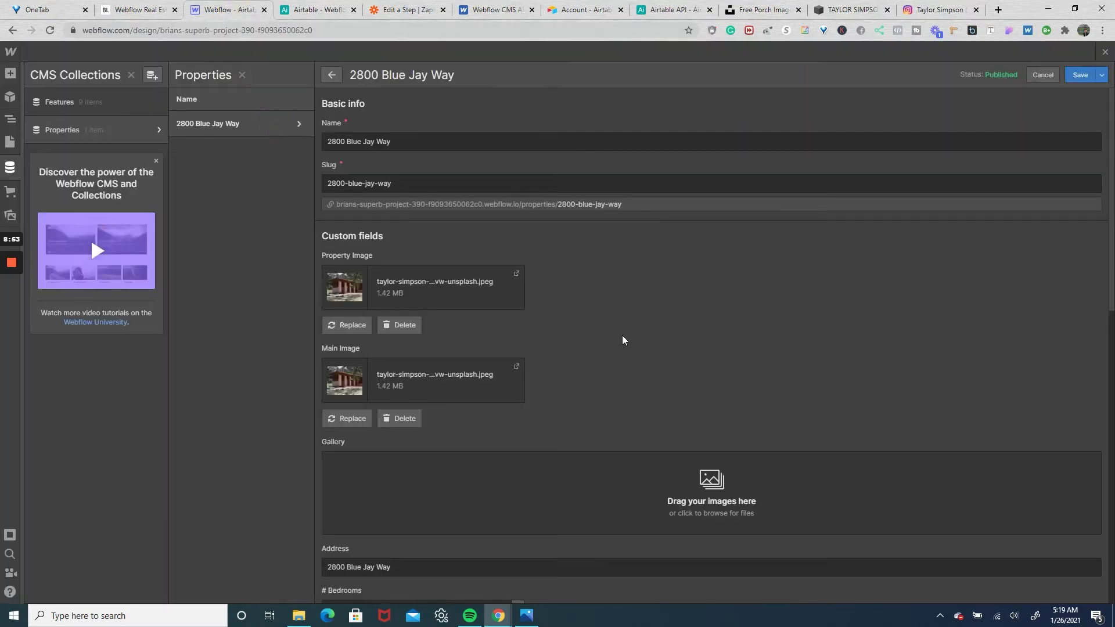
pyautogui.scroll(-10, 622, 340)
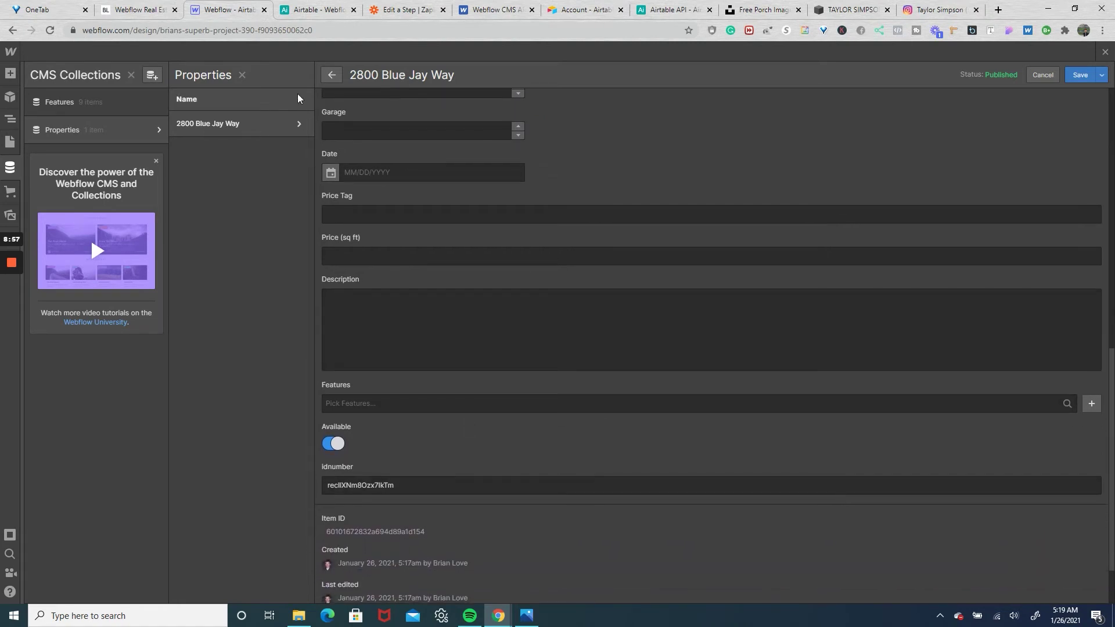
pyautogui.click(294, 5)
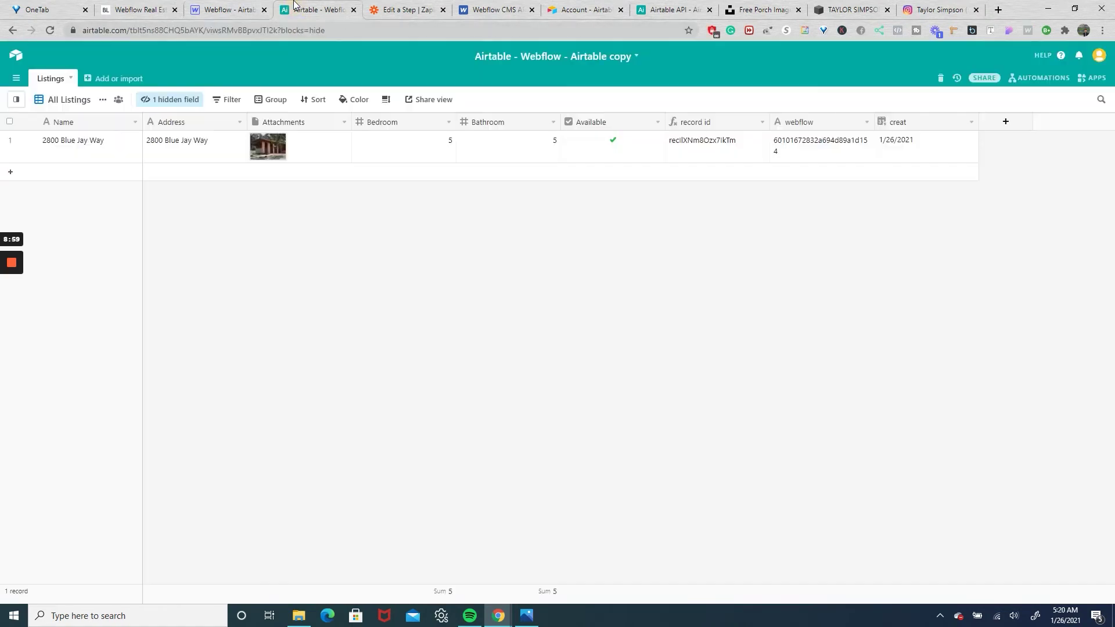
pyautogui.click(394, 5)
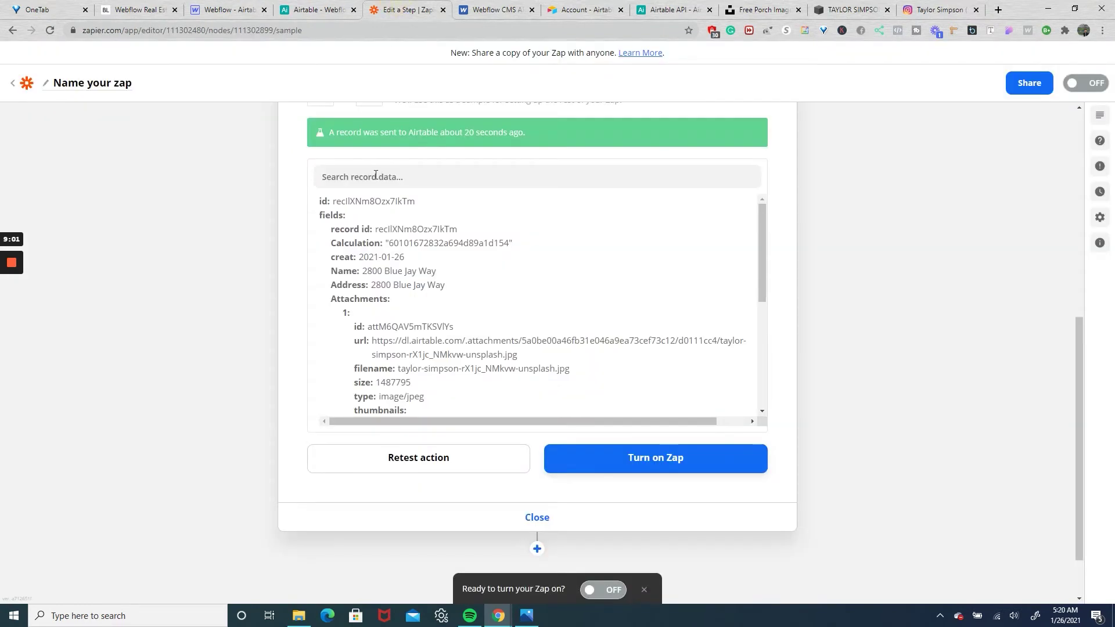
# Turn the zap on, dismiss the share prompt, and check Webflow's collection for new listings
pyautogui.click(582, 467)
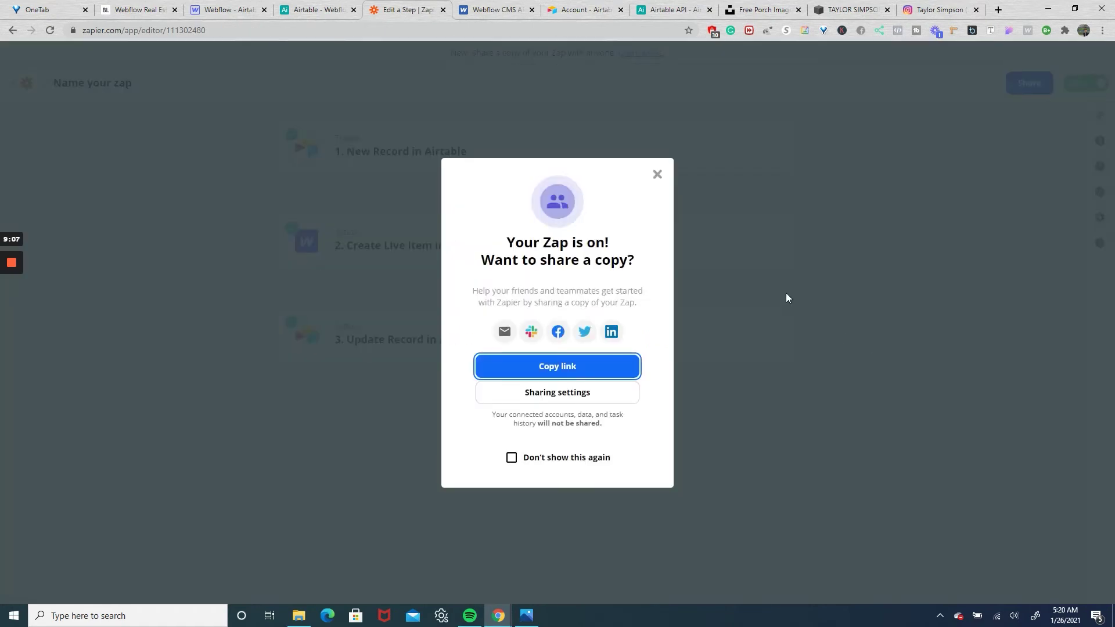
pyautogui.click(657, 176)
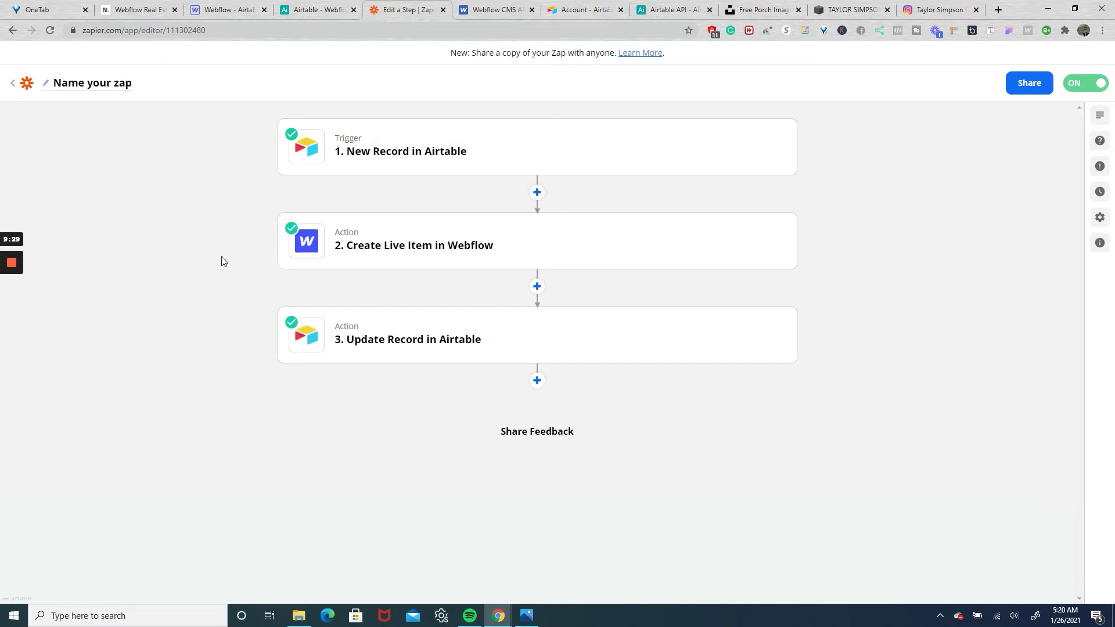
pyautogui.click(11, 270)
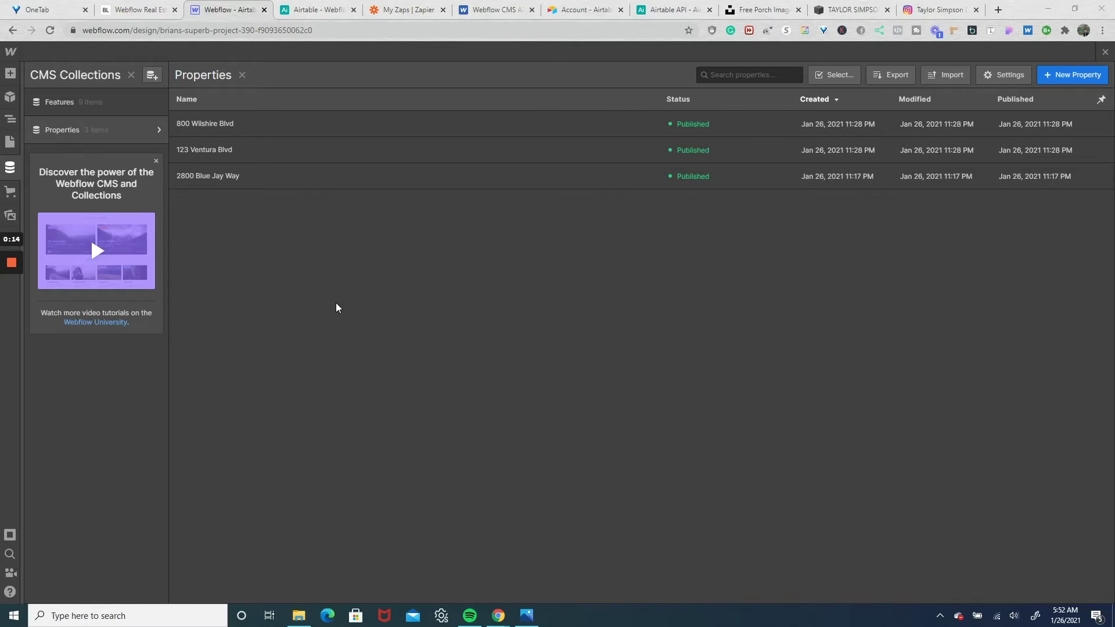
# Switch to the Airtable Listings table and toggle the views sidebar closed and open again
pyautogui.click(306, 11)
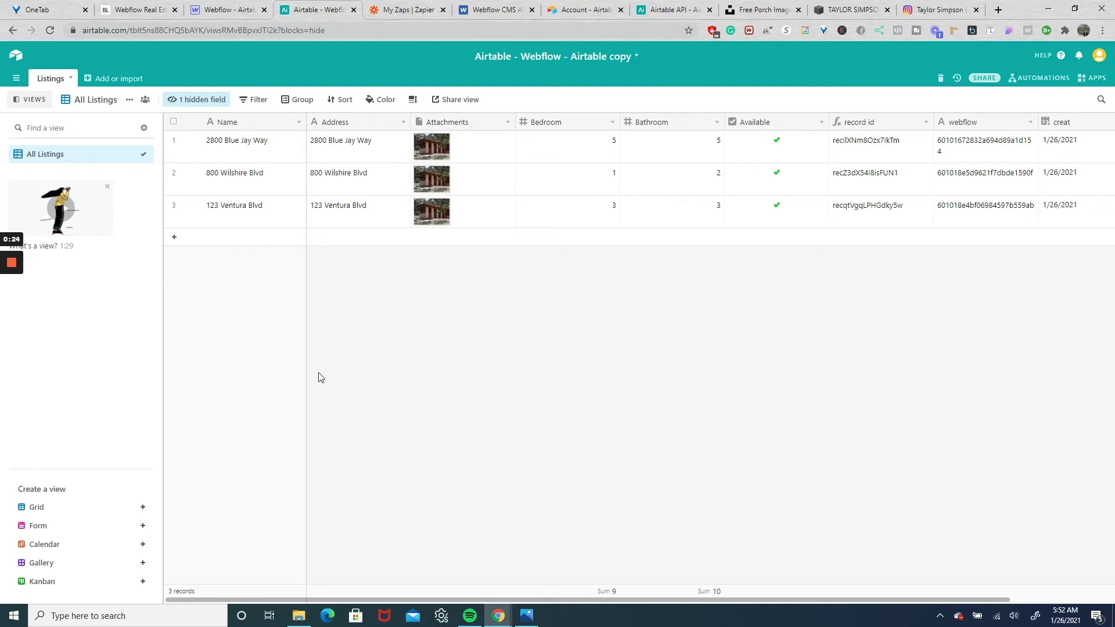
pyautogui.click(27, 101)
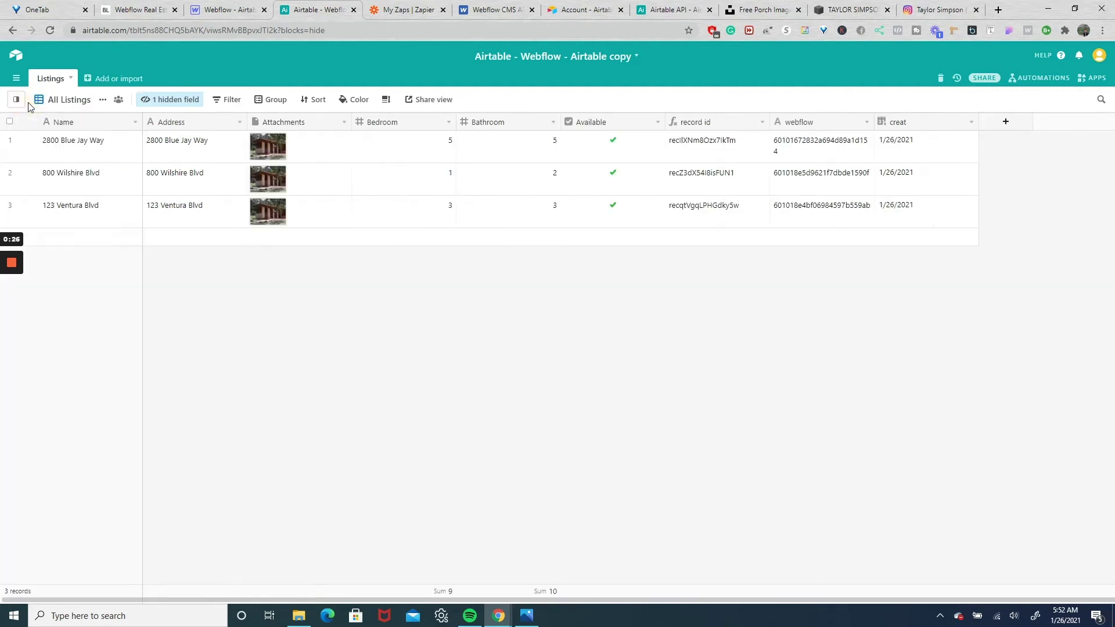
pyautogui.click(27, 100)
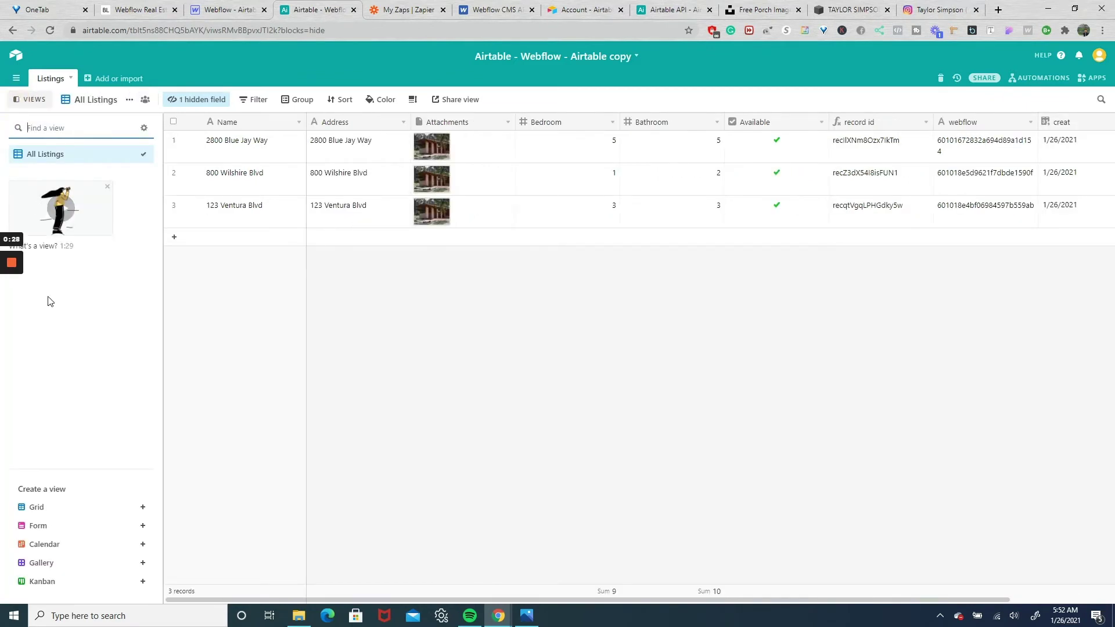
# Create a new Airtable grid view named 'Off Market'
pyautogui.click(36, 506)
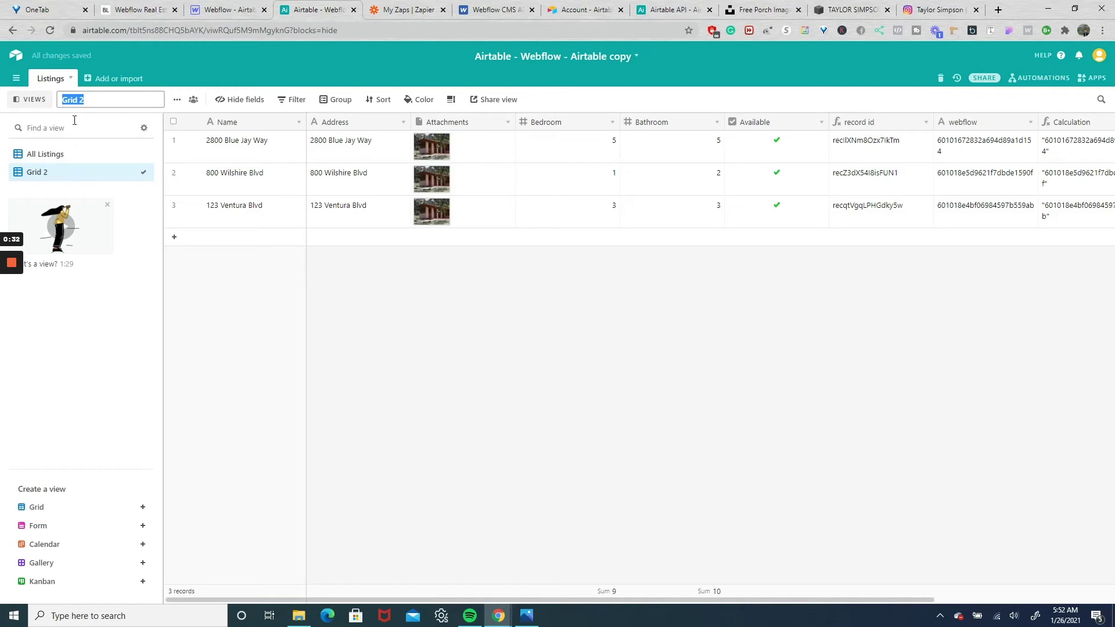
pyautogui.write('Off Market')
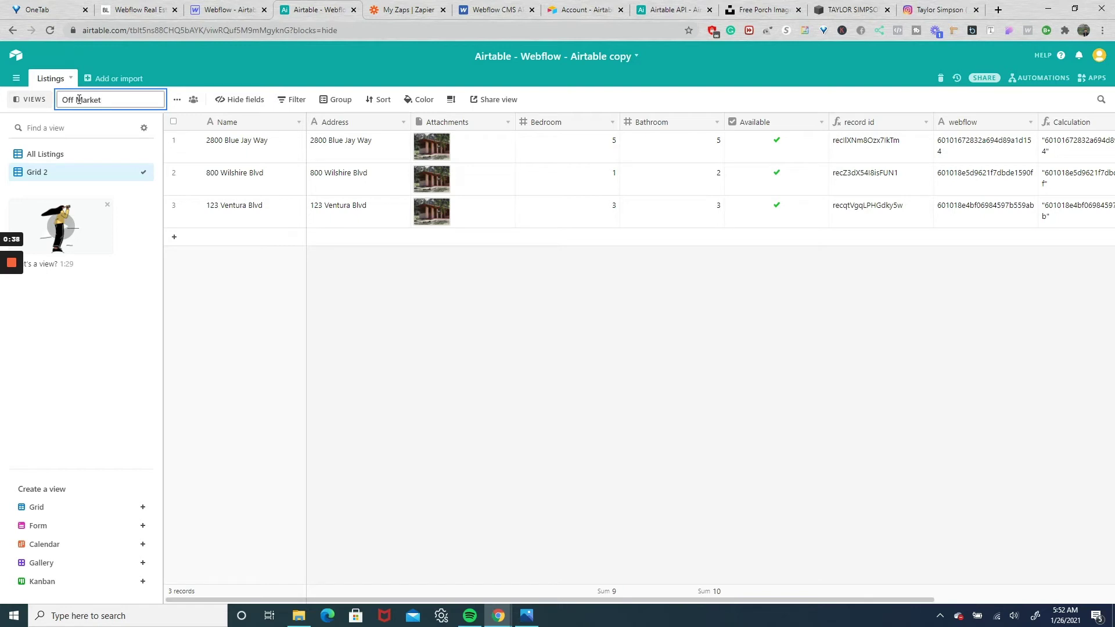
pyautogui.press('Return')
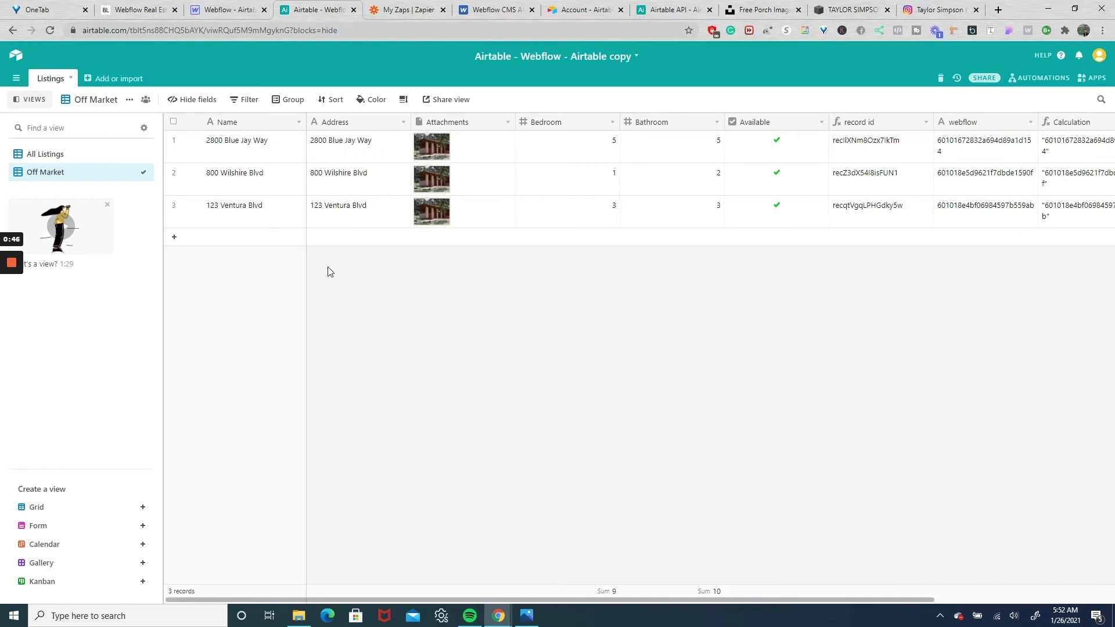
# Filter the Off Market view on the Available field, then return to All Listings
pyautogui.click(244, 103)
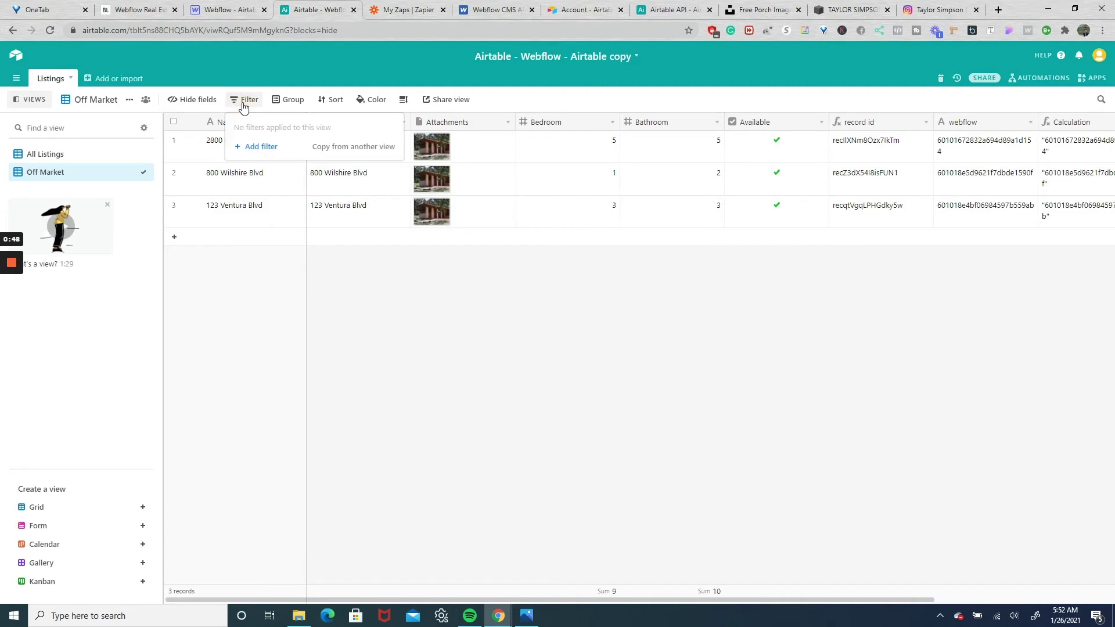
pyautogui.click(257, 148)
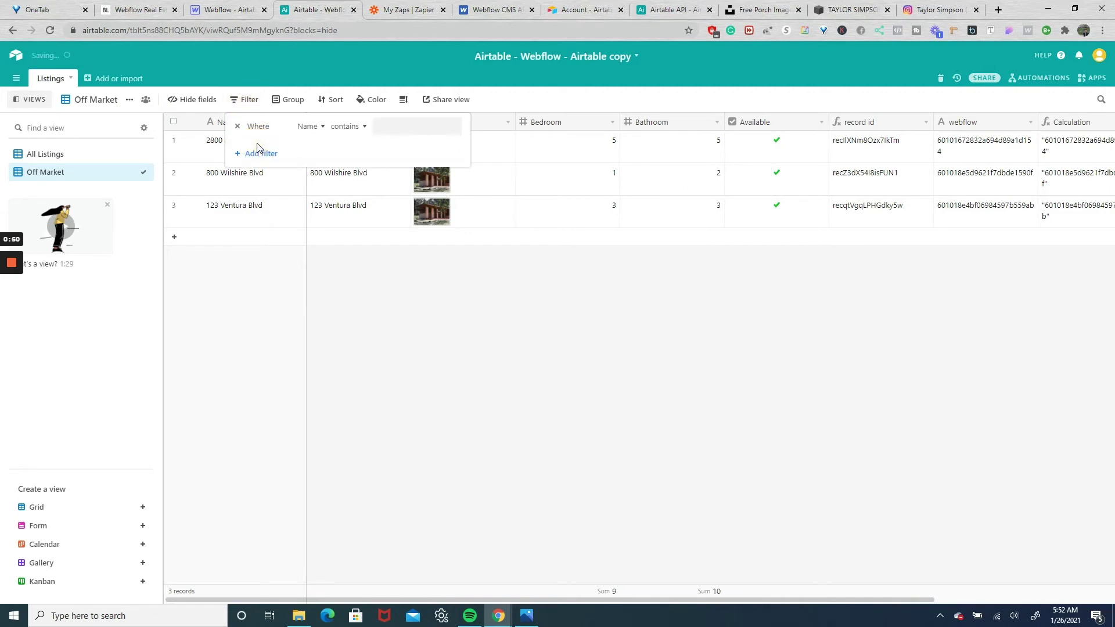
pyautogui.click(308, 126)
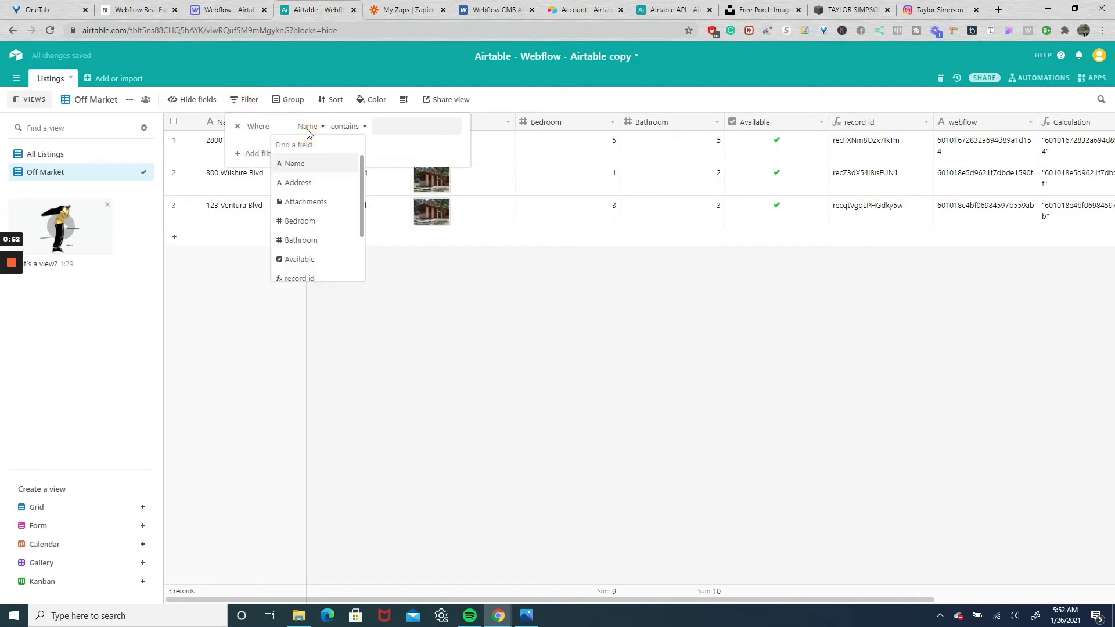
pyautogui.click(297, 257)
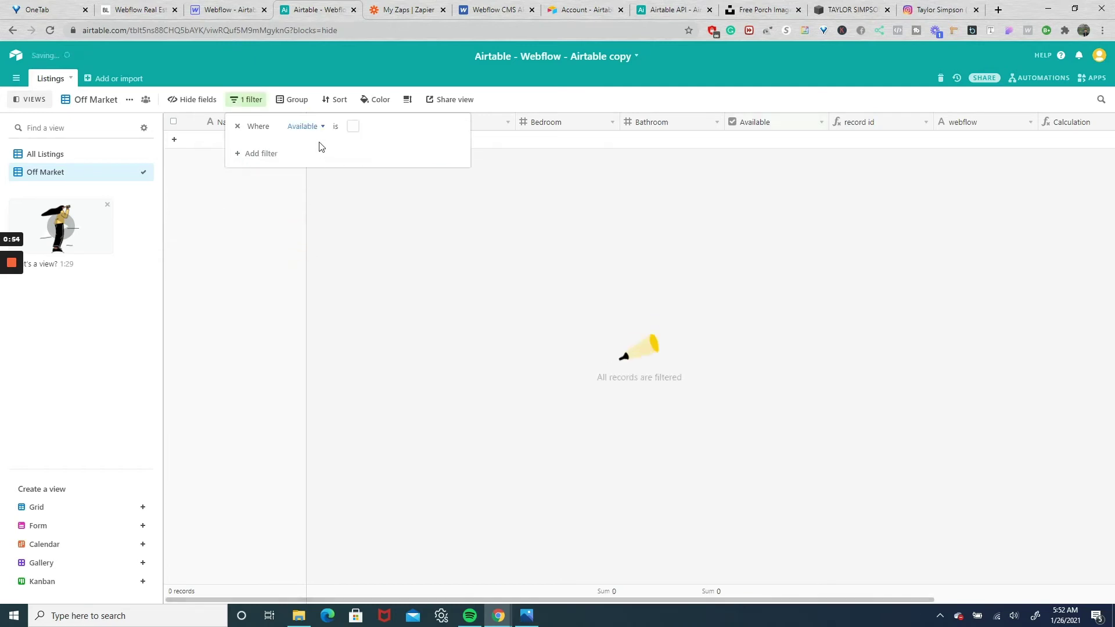
pyautogui.click(336, 193)
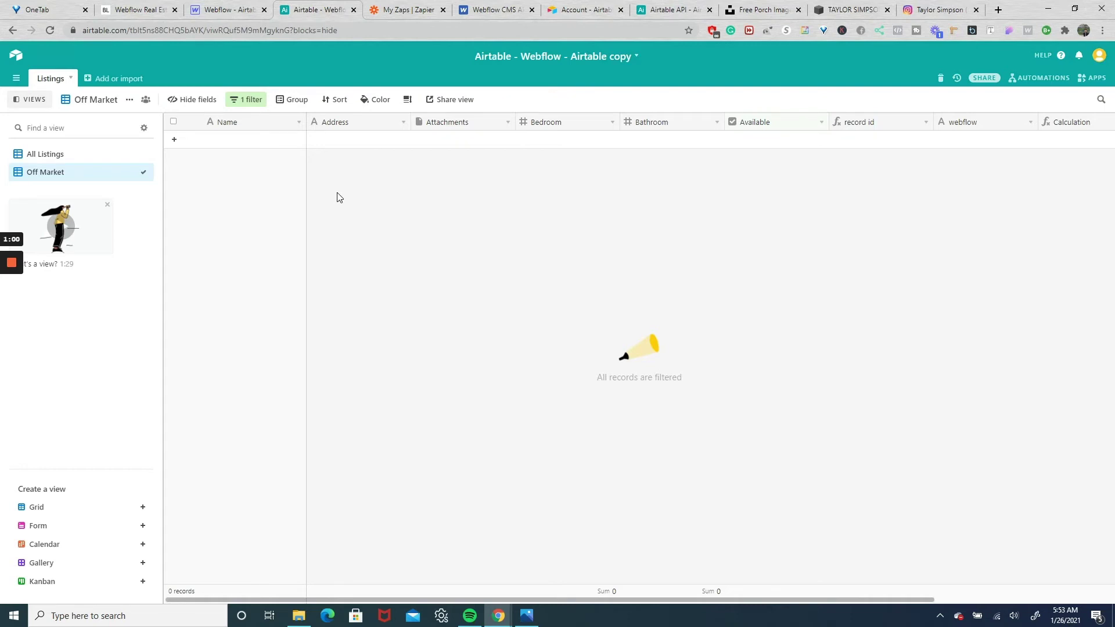
pyautogui.click(66, 158)
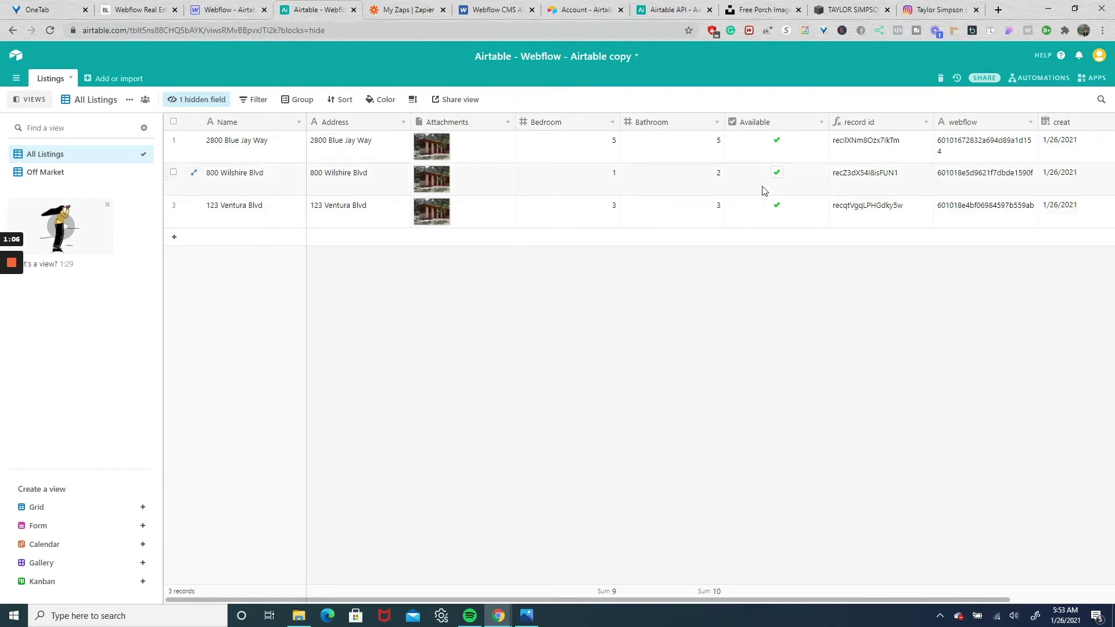
pyautogui.click(777, 140)
pyautogui.click(56, 176)
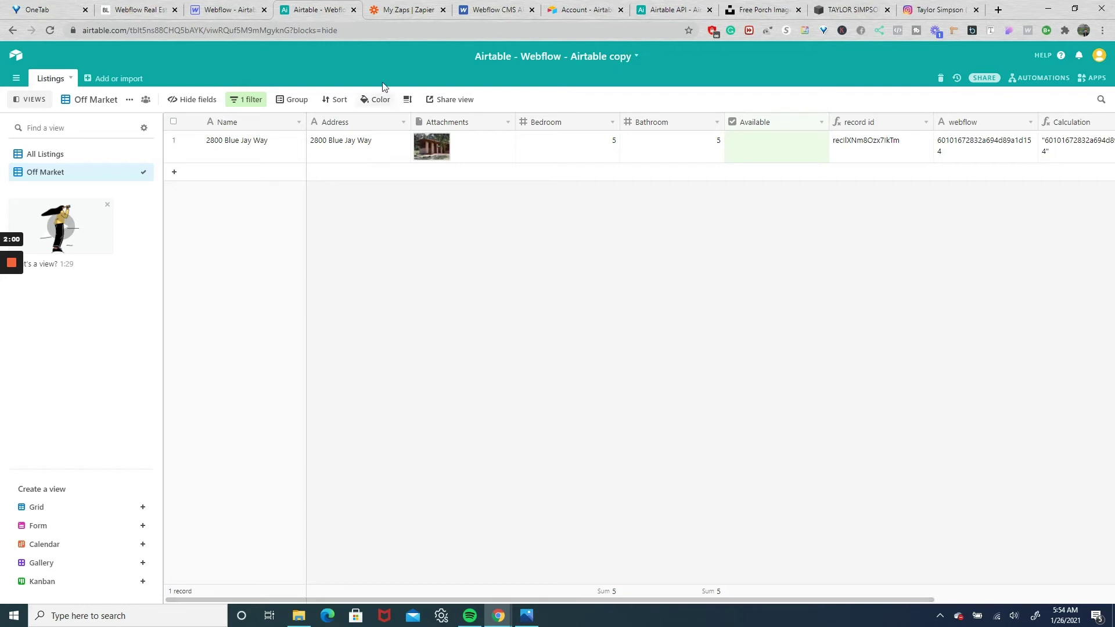
pyautogui.click(398, 6)
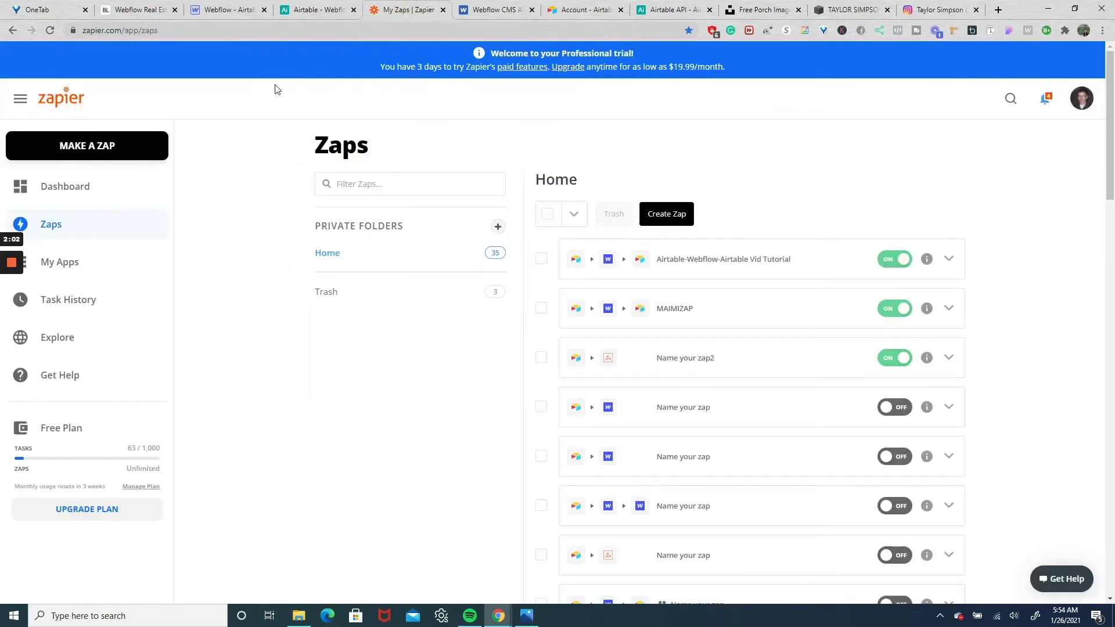
# Make a new zap with Airtable (searched 'airt') New Record in View trigger and the connected Airtable account
pyautogui.click(142, 145)
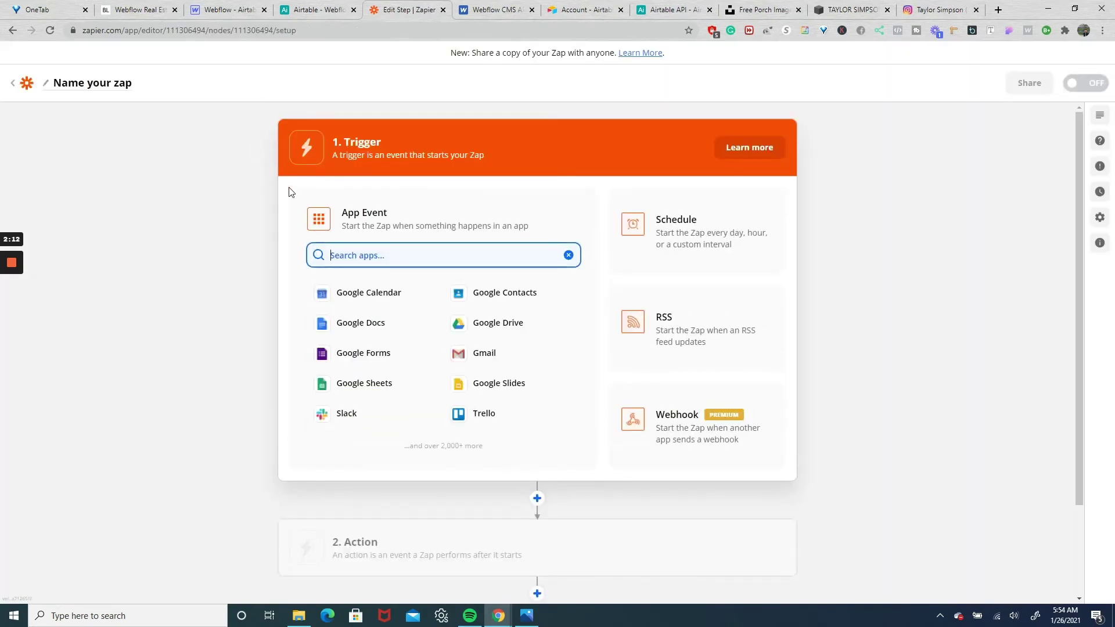
pyautogui.write('airt')
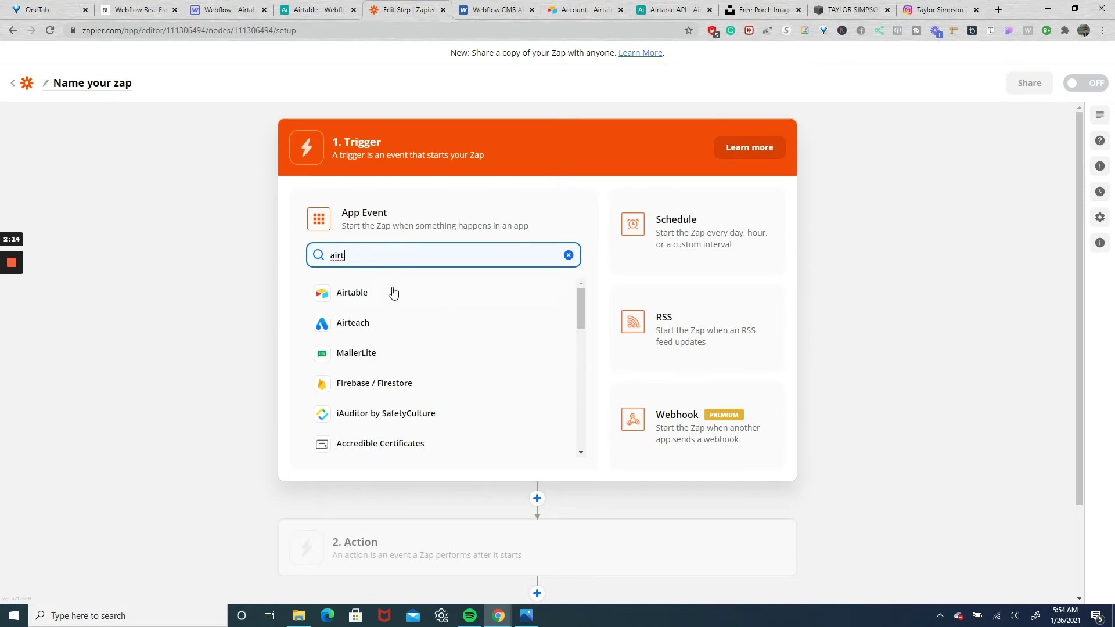
pyautogui.click(387, 295)
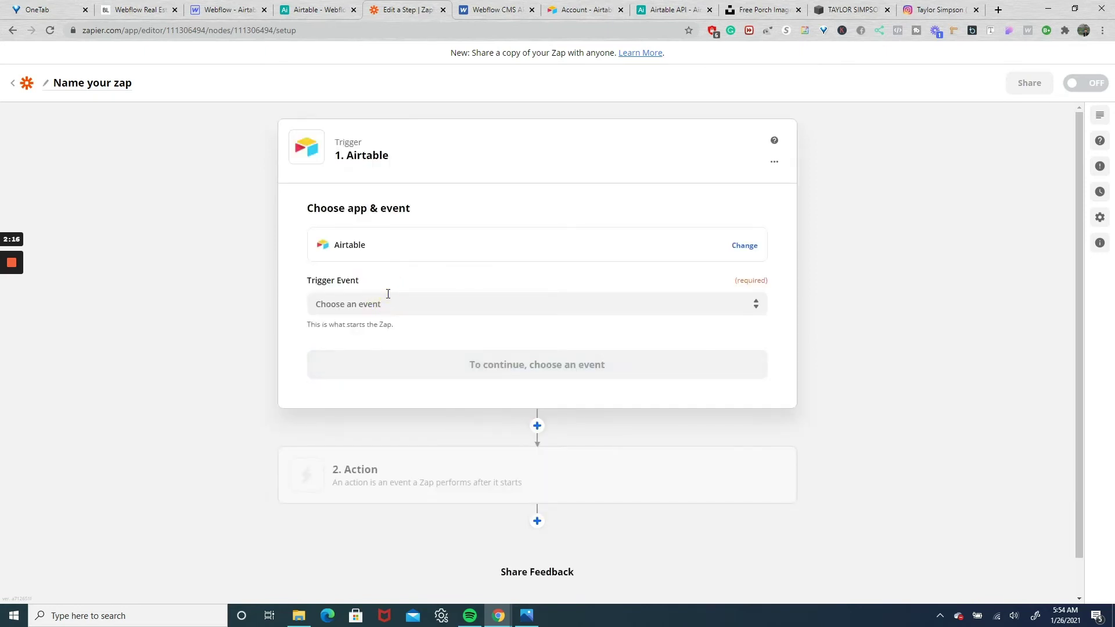
pyautogui.click(398, 300)
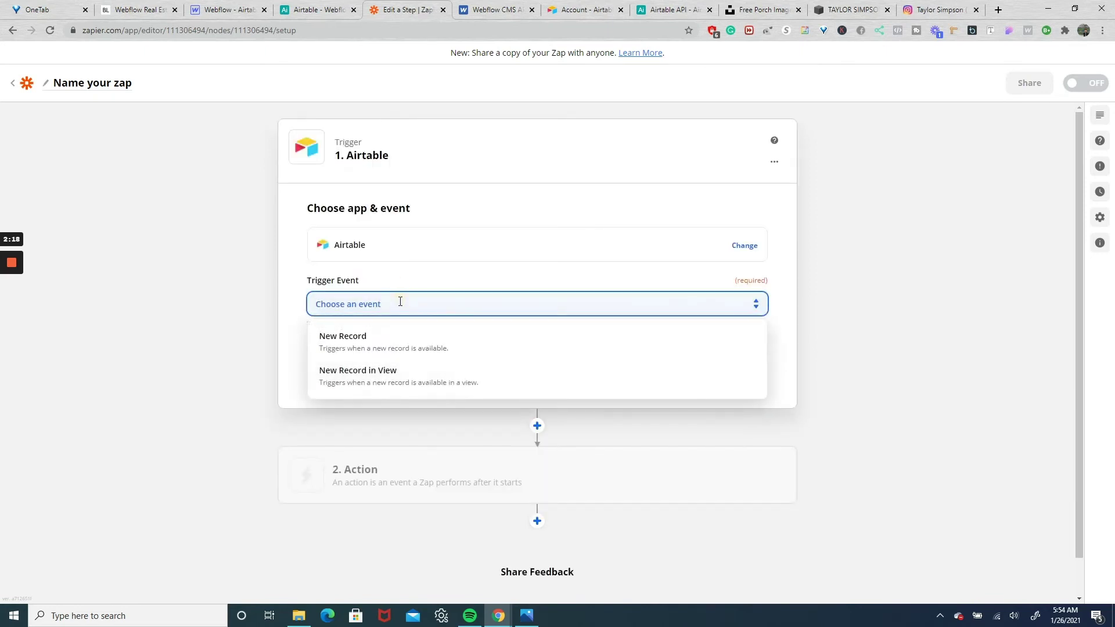
pyautogui.click(405, 372)
pyautogui.click(406, 370)
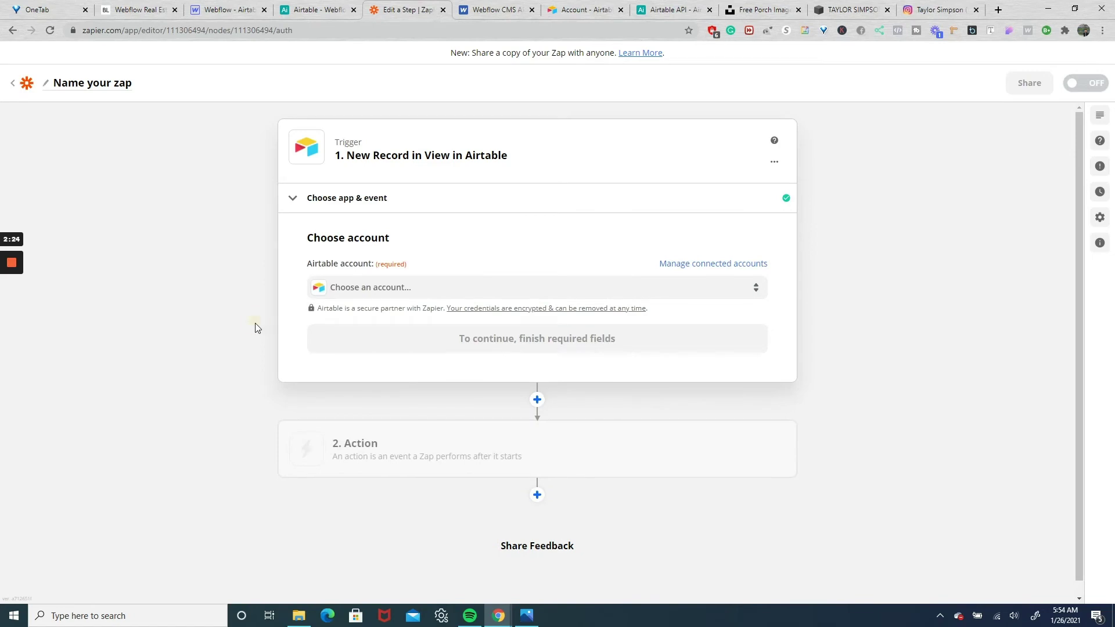
pyautogui.click(374, 279)
pyautogui.click(370, 366)
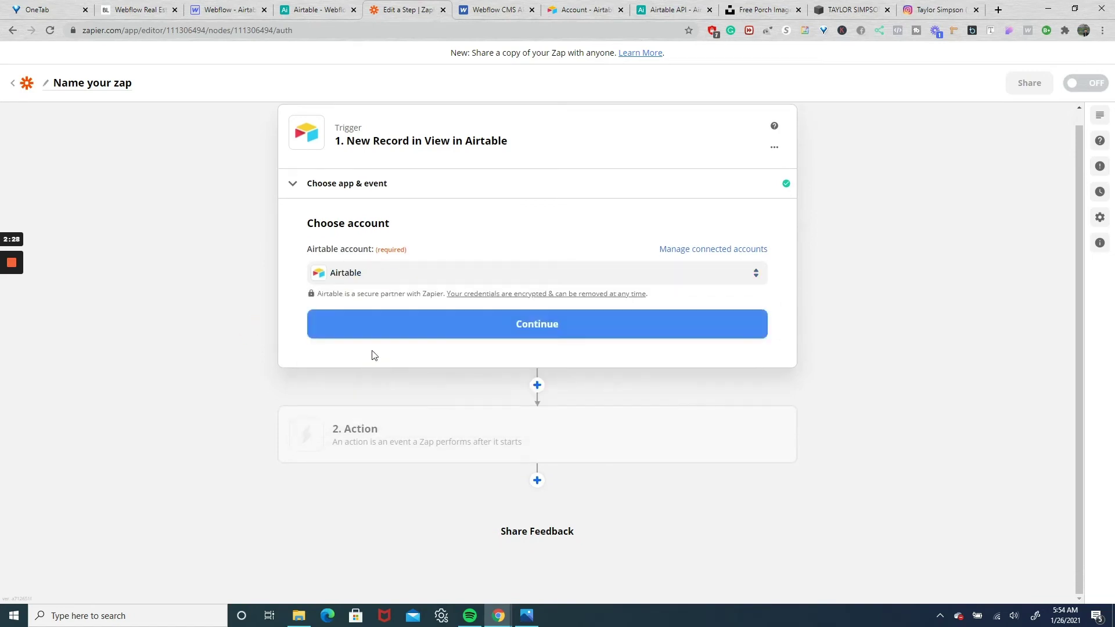
# Point the trigger at the Airtable - Webflow - Airtable copy base, Listings table, Off Market view
pyautogui.click(386, 326)
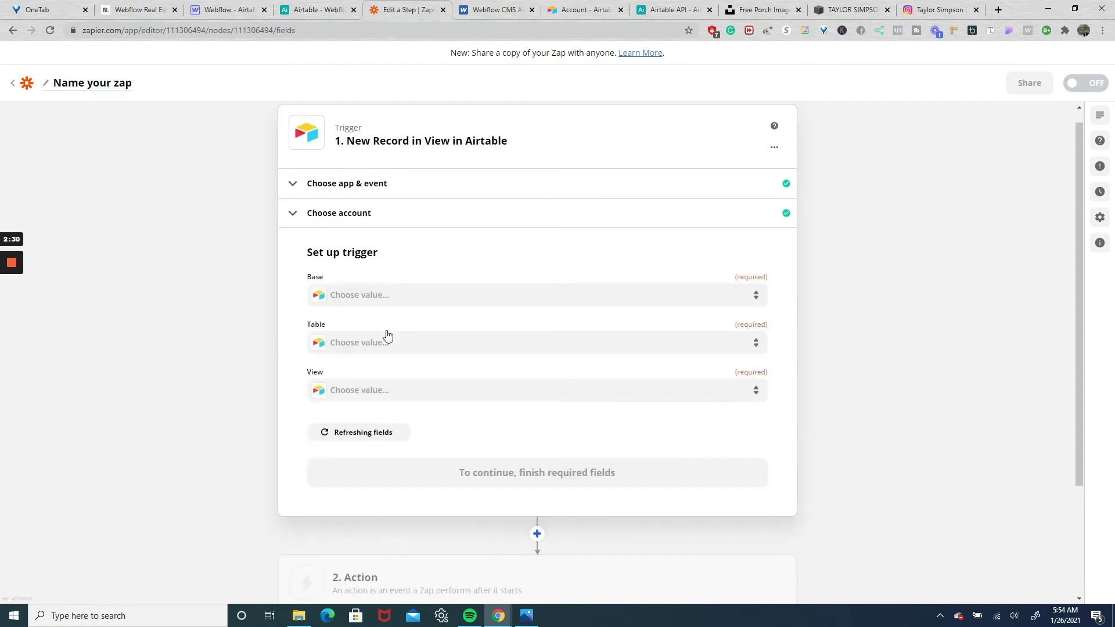
pyautogui.click(409, 302)
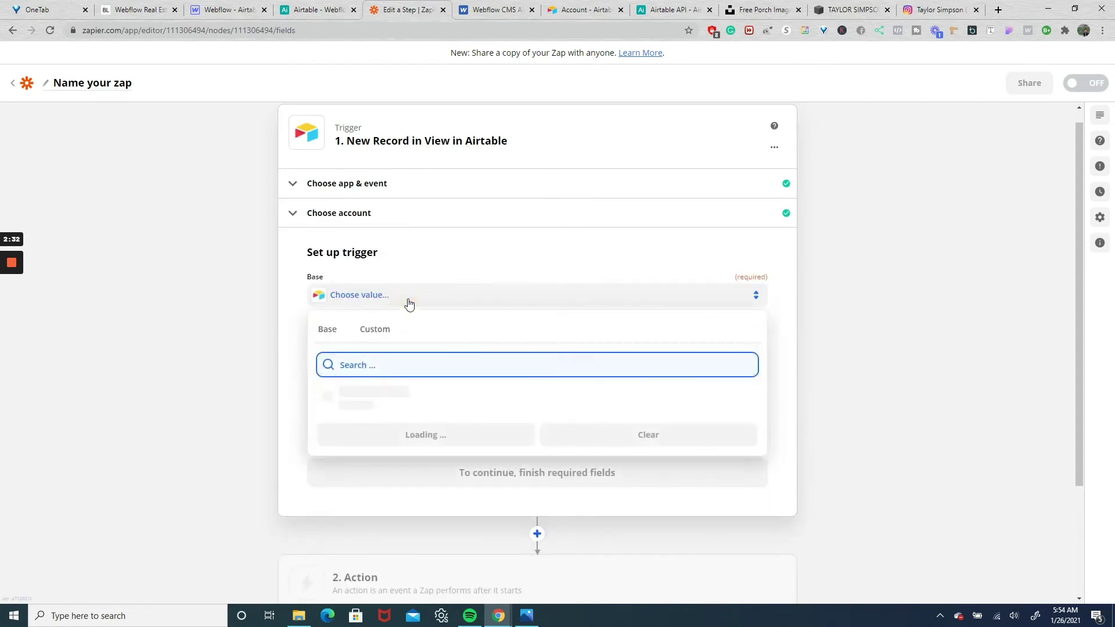
pyautogui.write('airtable')
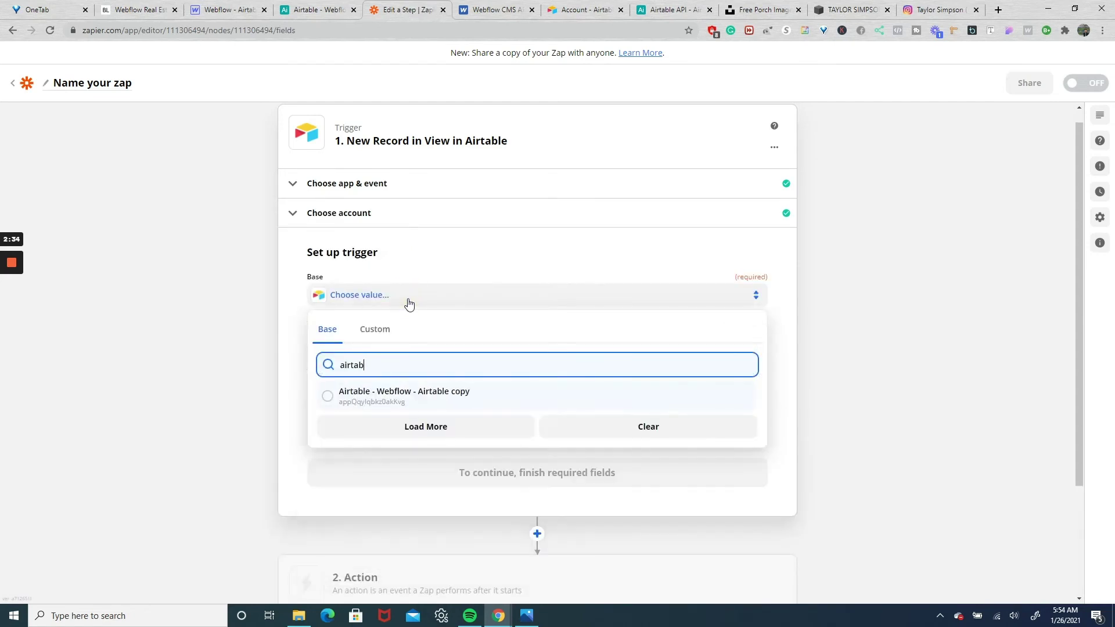
pyautogui.click(388, 393)
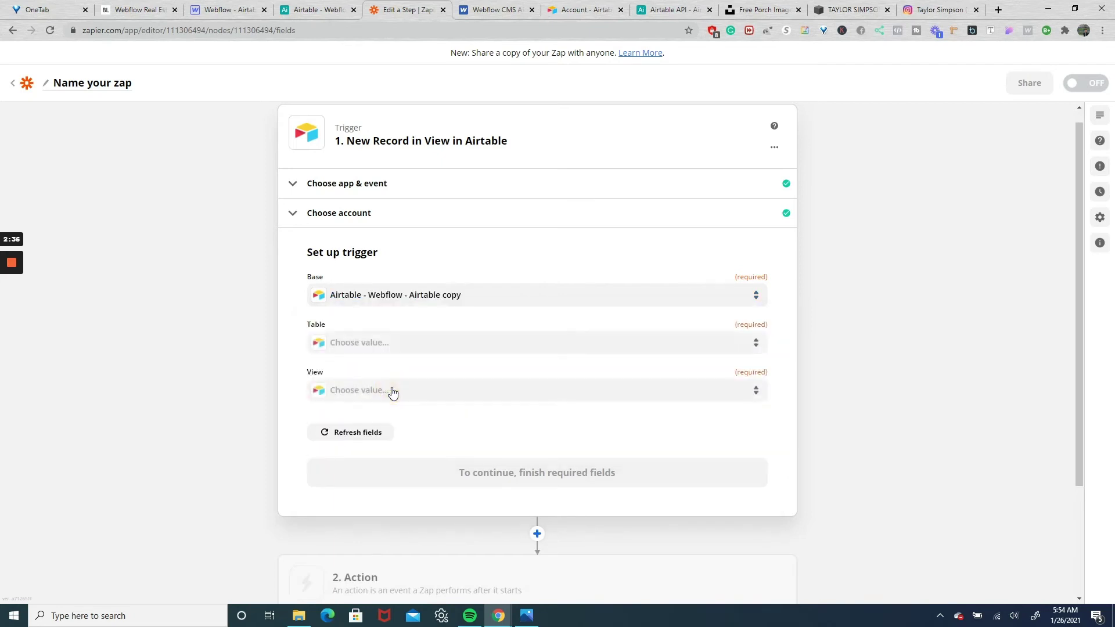
pyautogui.click(379, 347)
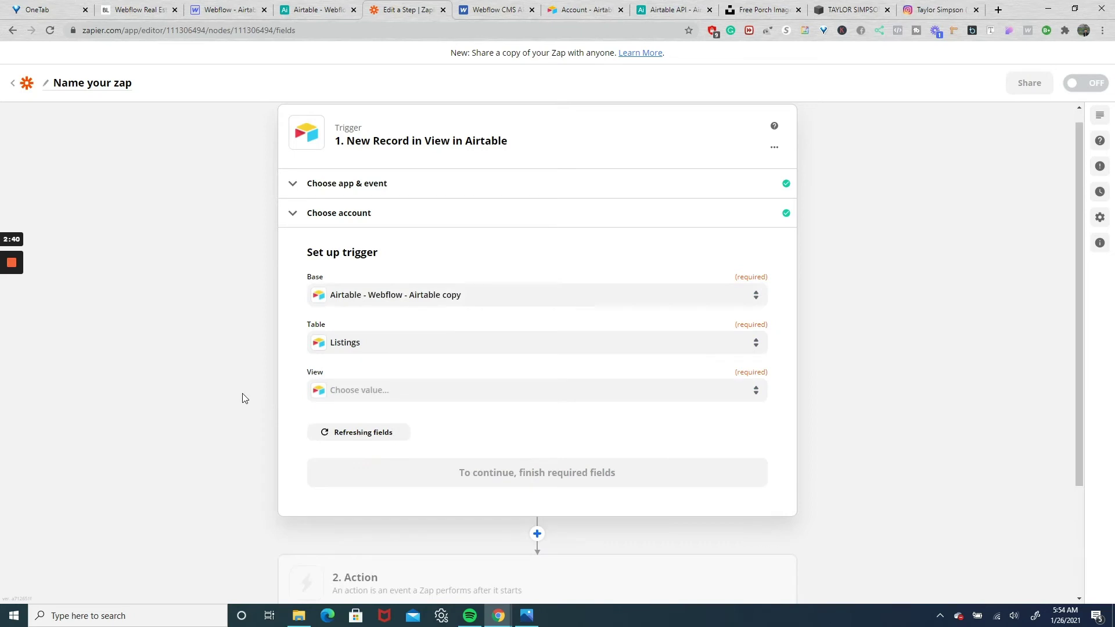
pyautogui.click(363, 391)
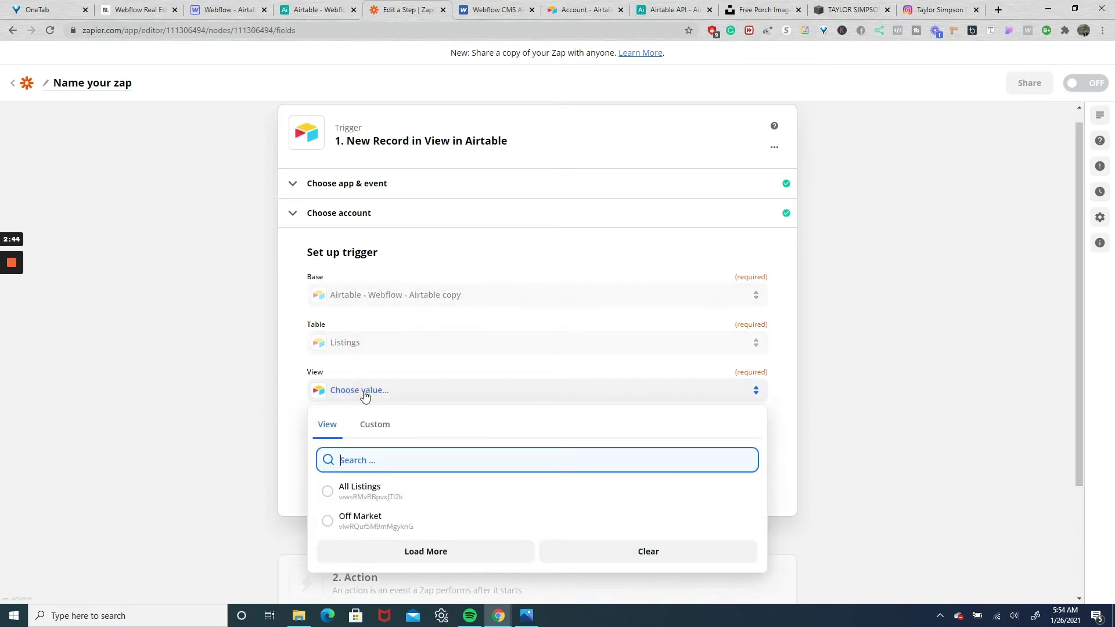
pyautogui.click(366, 519)
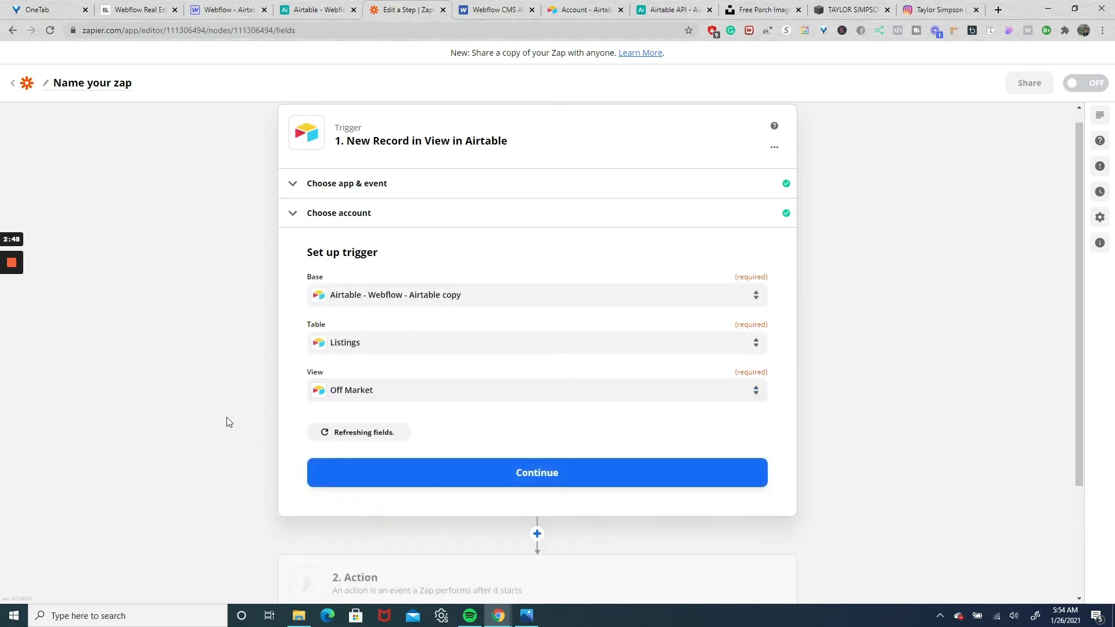
pyautogui.click(324, 472)
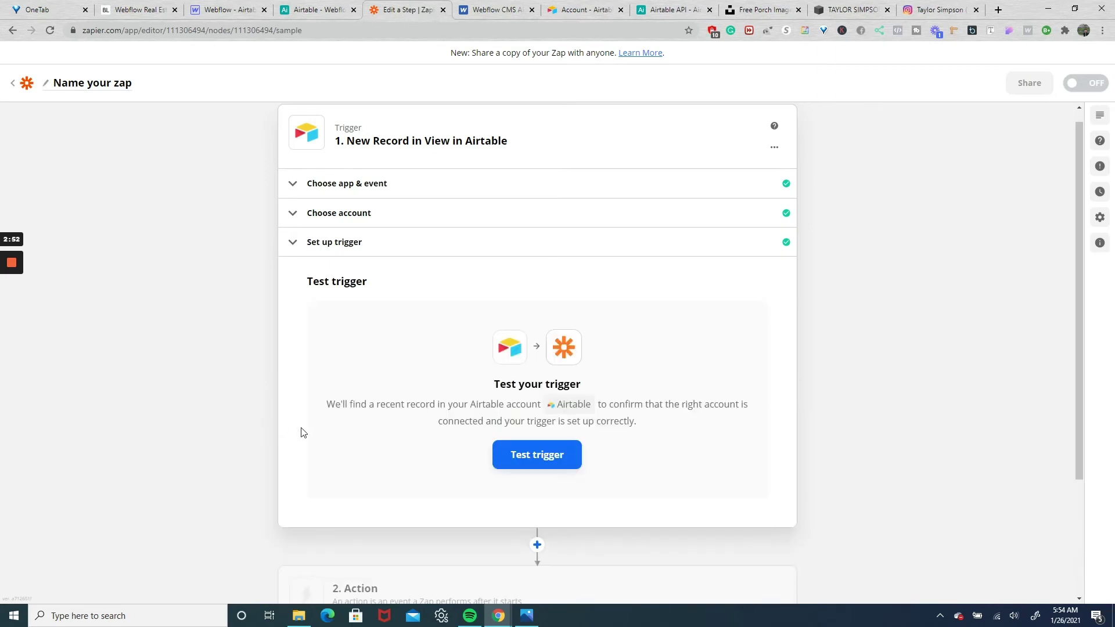
pyautogui.click(506, 458)
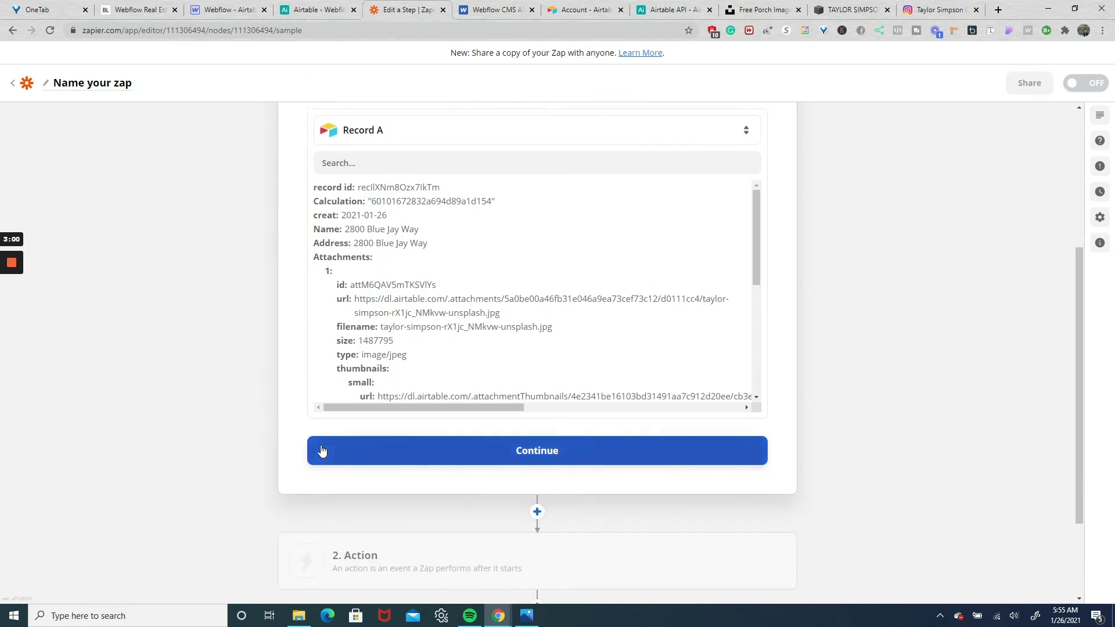
pyautogui.click(316, 448)
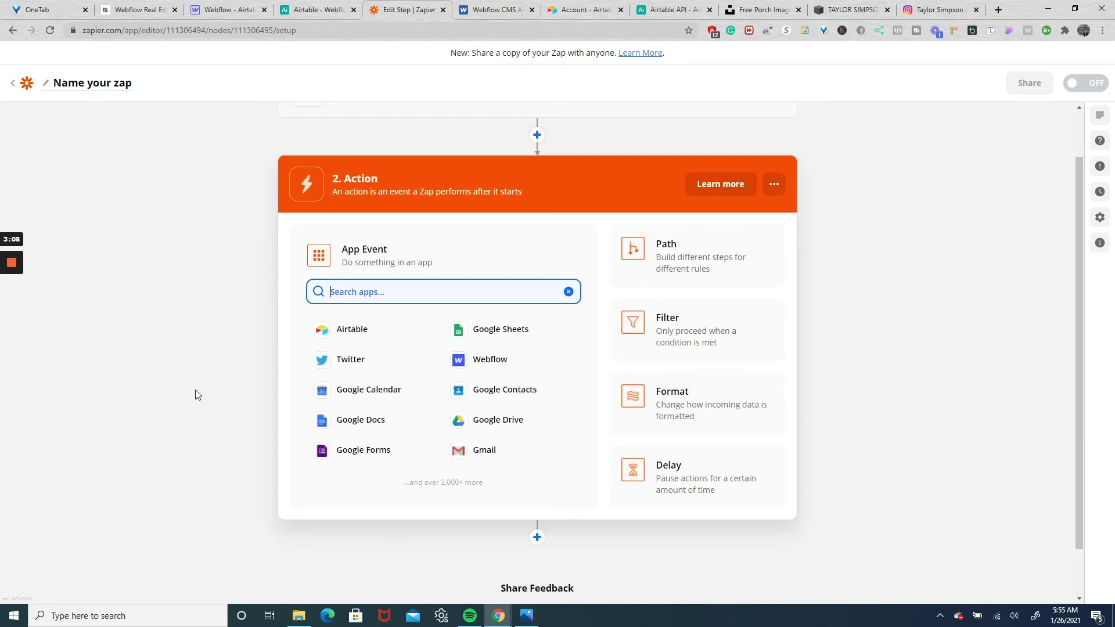
# Set step 2 to Webhooks by Zapier (searched 'webh') with the Custom Request event
pyautogui.write('webh')
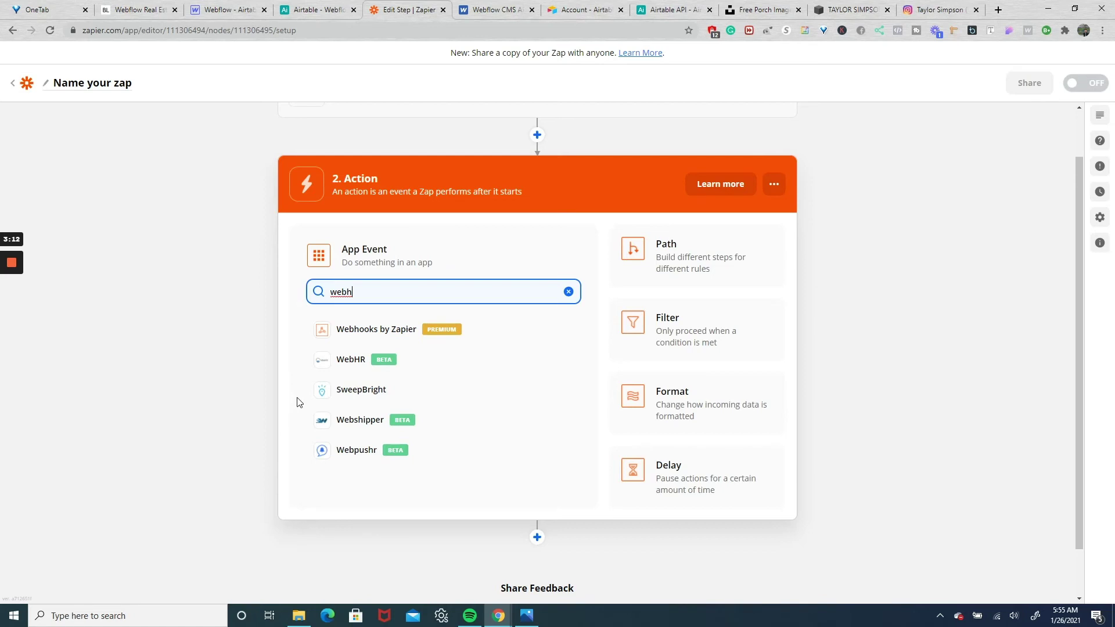
pyautogui.click(357, 329)
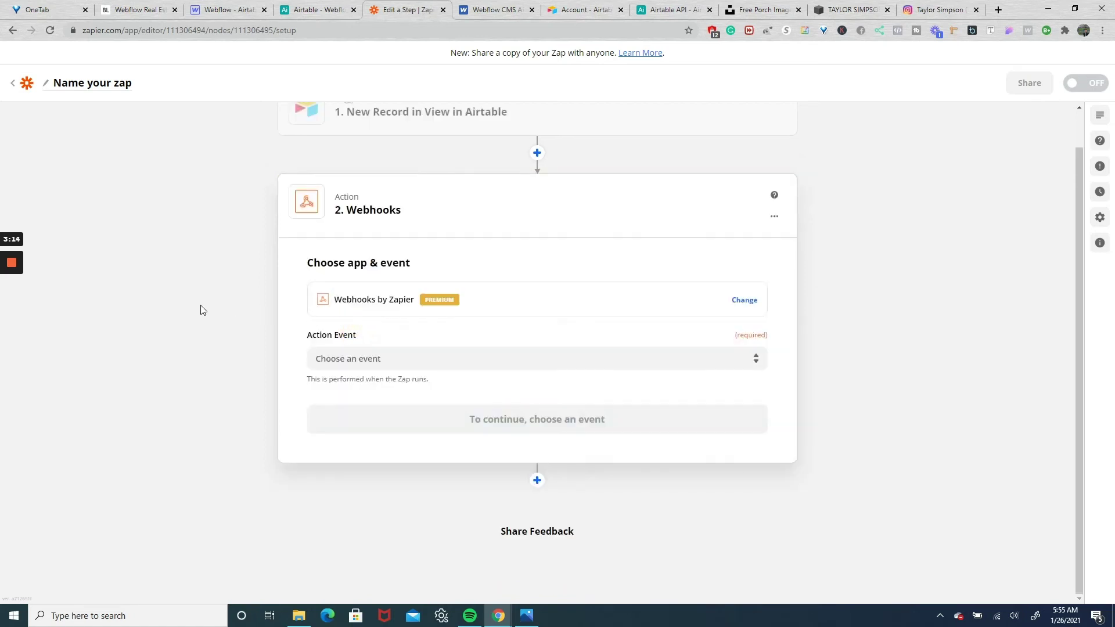
pyautogui.click(328, 366)
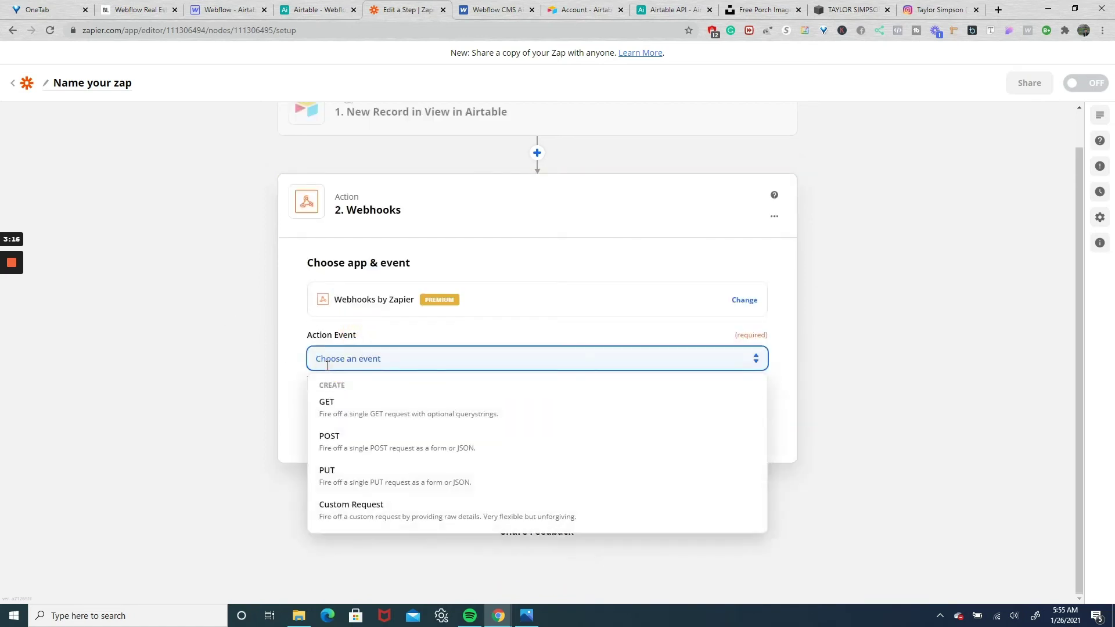
pyautogui.click(384, 510)
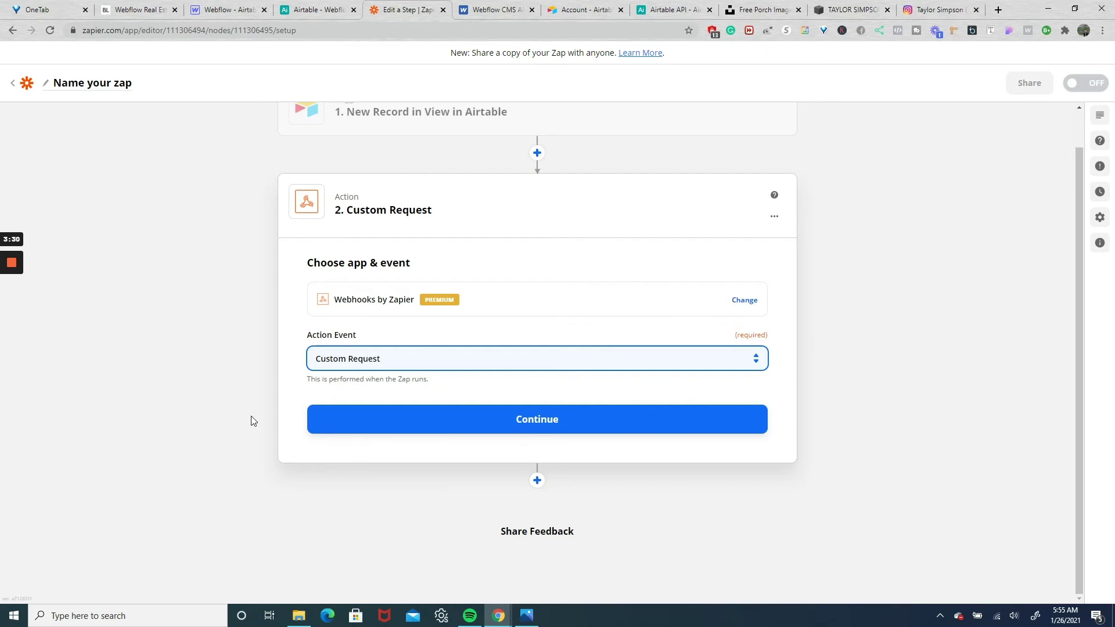
pyautogui.click(335, 420)
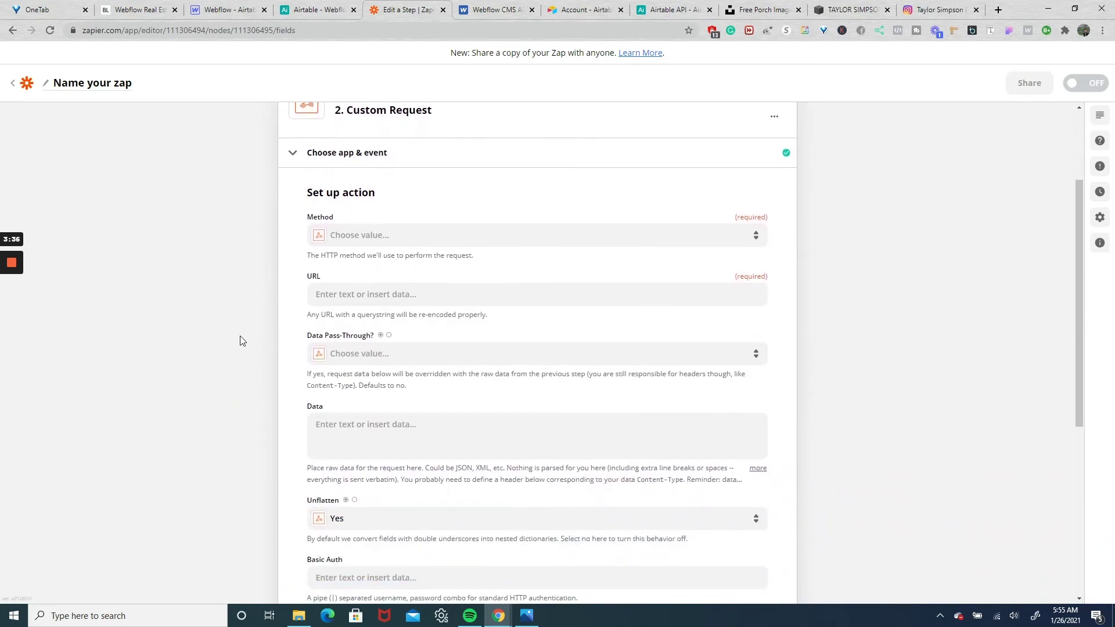
# Set the Custom Request method to DELETE and bring up the Webflow CMS API docs
pyautogui.click(356, 243)
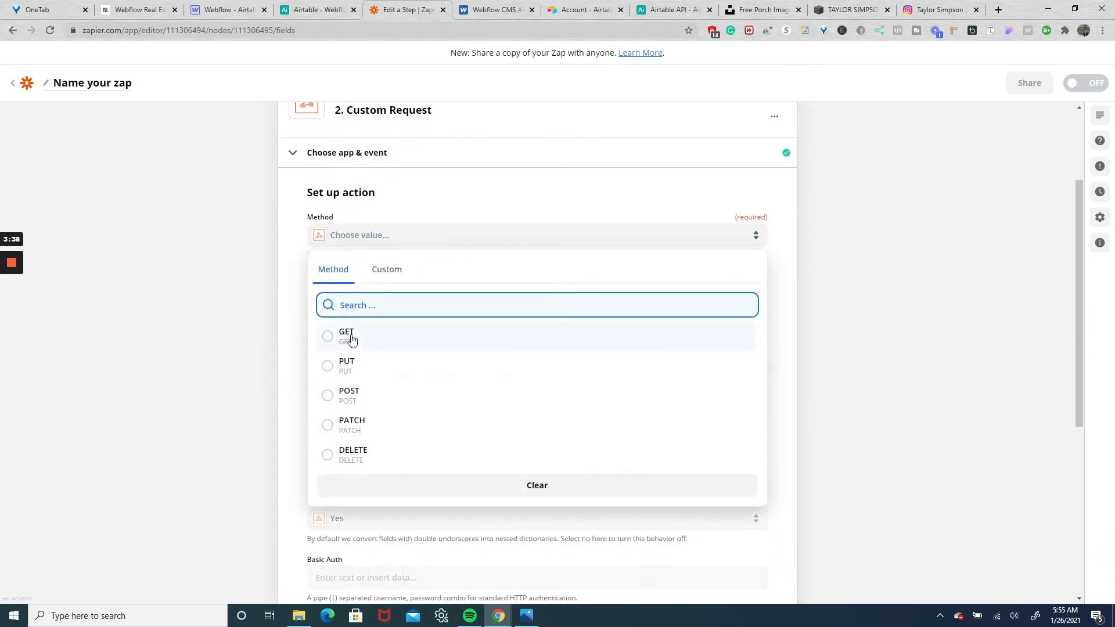
pyautogui.click(346, 455)
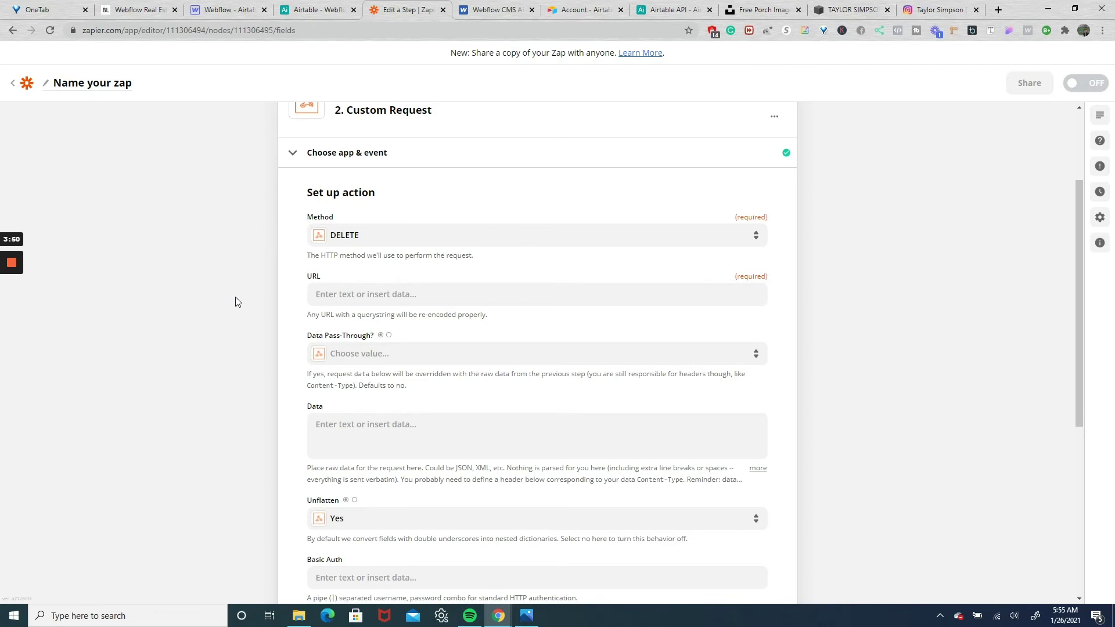
pyautogui.click(482, 12)
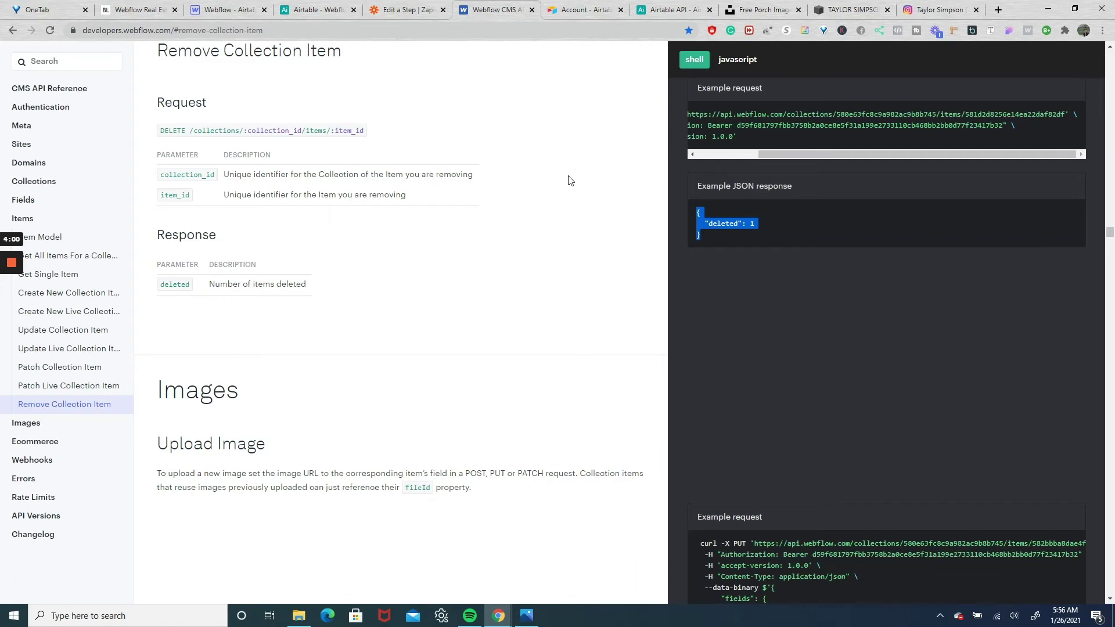
# Select and copy the example Remove Collection Item request URL from the Webflow docs
pyautogui.moveTo(778, 155); pyautogui.dragTo(731, 160)
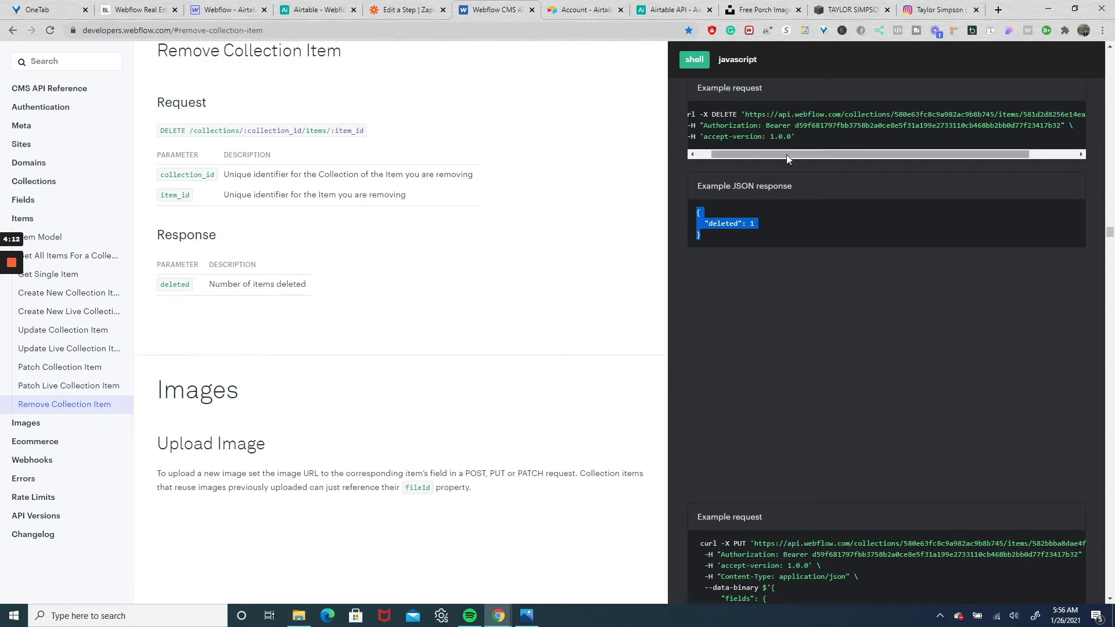
pyautogui.moveTo(787, 156); pyautogui.dragTo(827, 154)
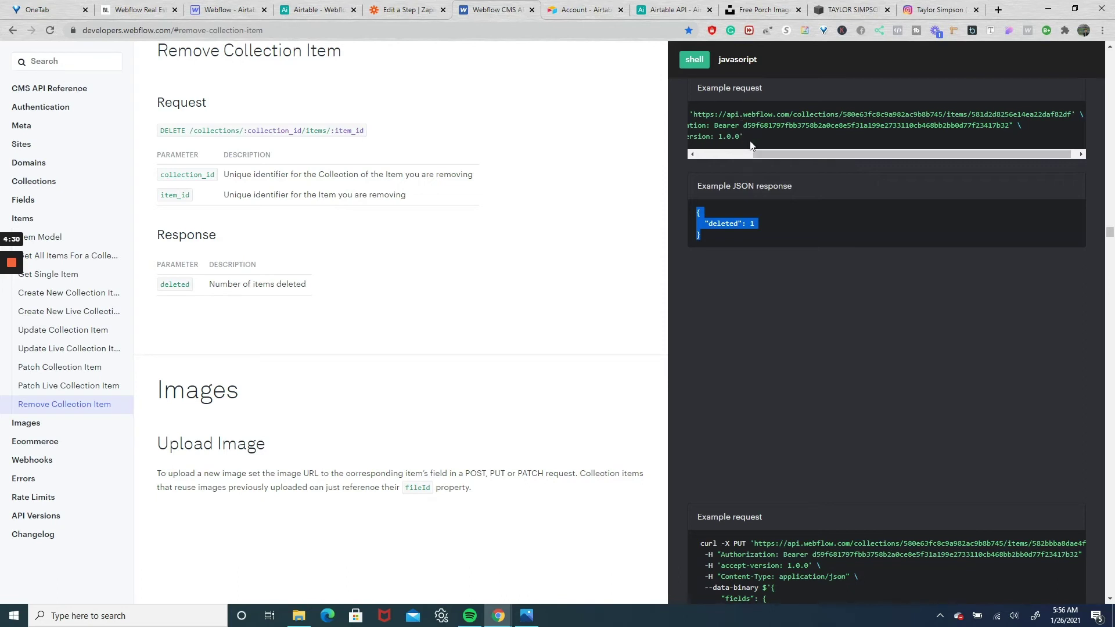
pyautogui.moveTo(762, 152); pyautogui.dragTo(748, 156)
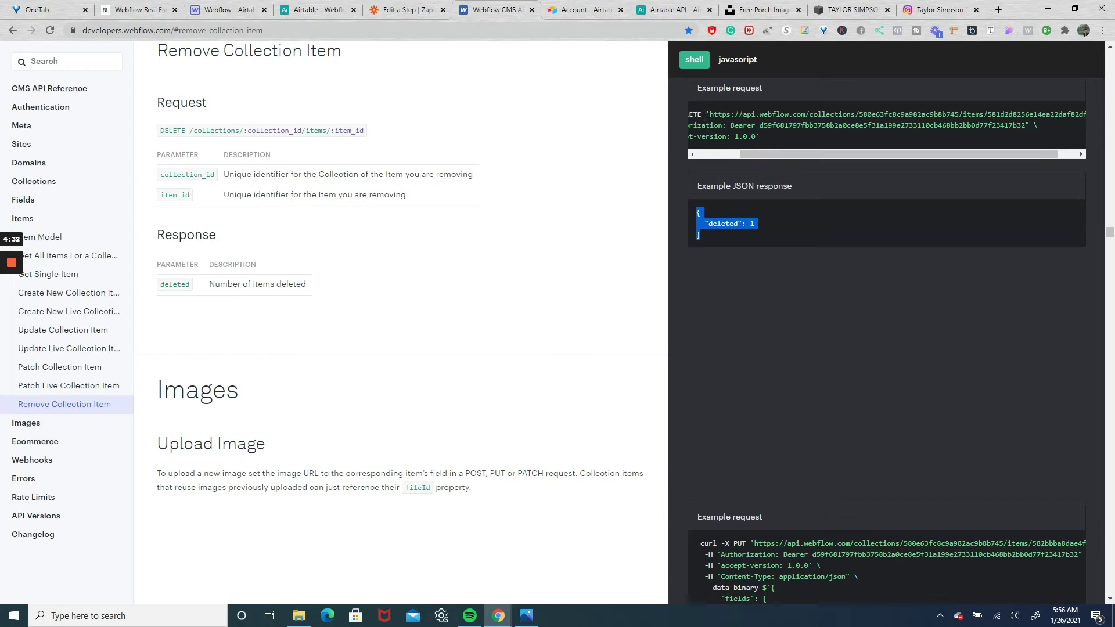
pyautogui.moveTo(707, 115); pyautogui.dragTo(1066, 114)
pyautogui.hotkey('ctrl', 'c')
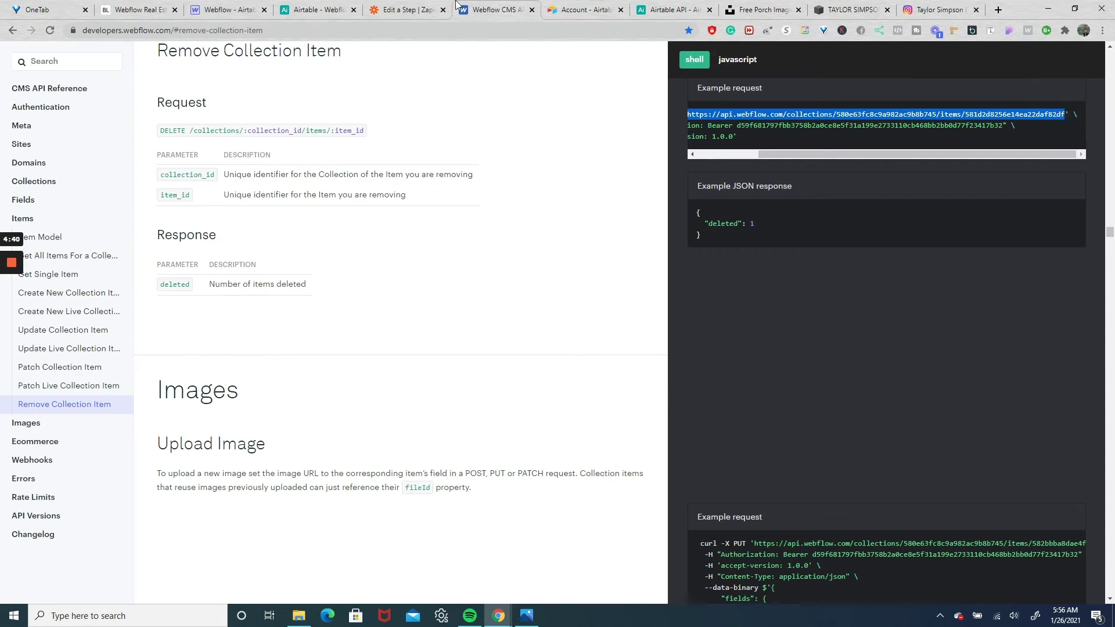
# Paste the Webflow example delete URL into Zapier's URL field, then open Webflow's collections
pyautogui.click(407, 10)
pyautogui.click(413, 292)
pyautogui.hotkey('ctrl', 'v')
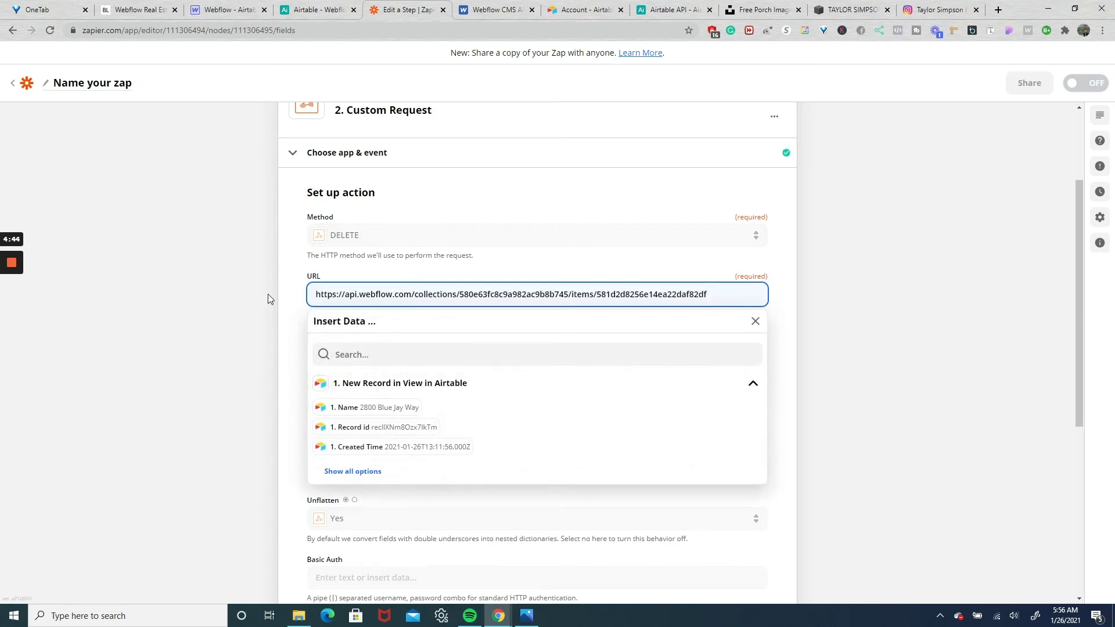
pyautogui.click(243, 311)
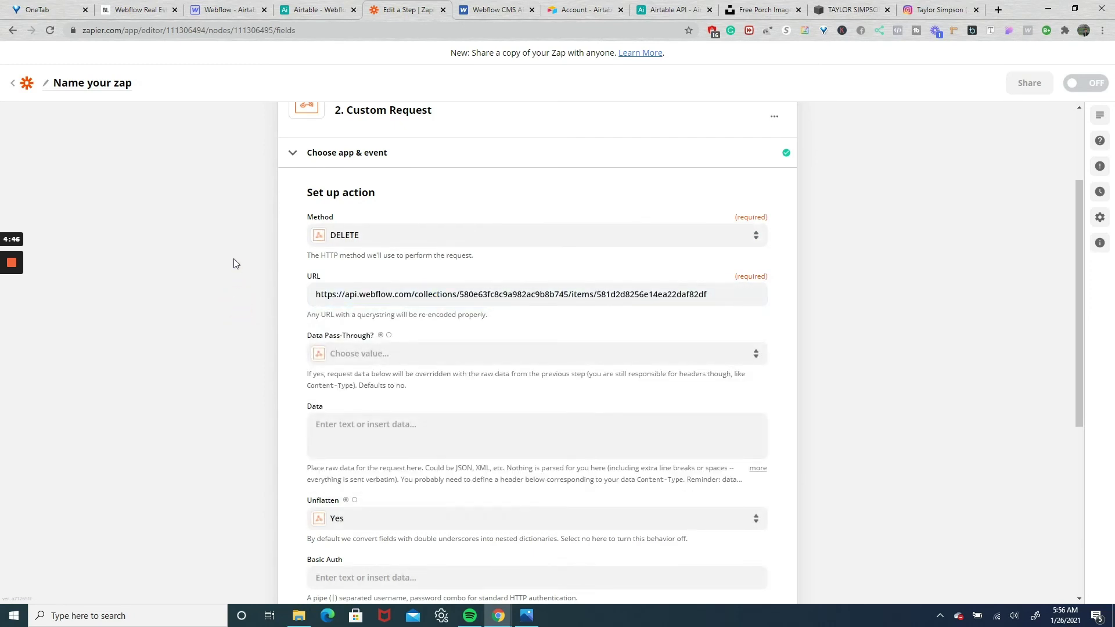
pyautogui.click(215, 17)
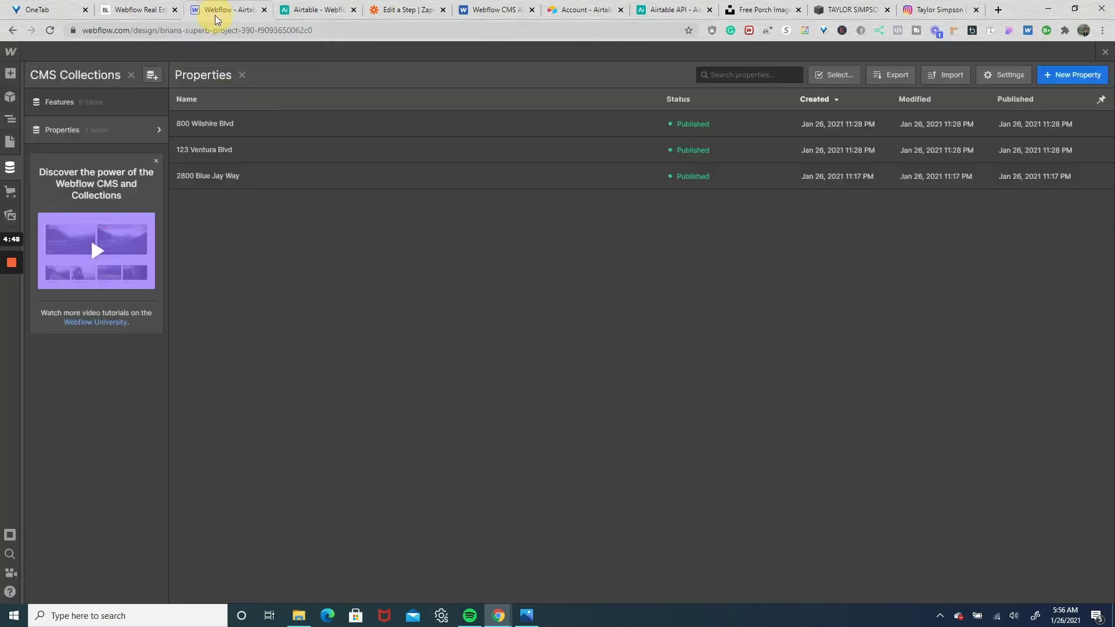
# Copy the Properties collection ID from its Webflow settings and return to the Zapier request
pyautogui.click(156, 130)
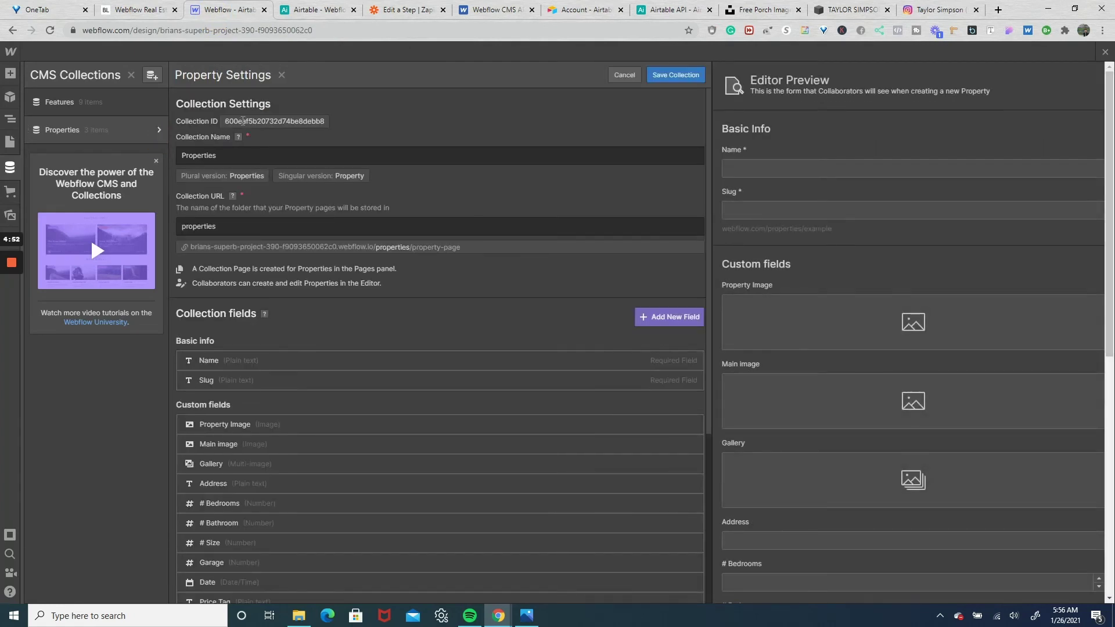
pyautogui.doubleClick(243, 120)
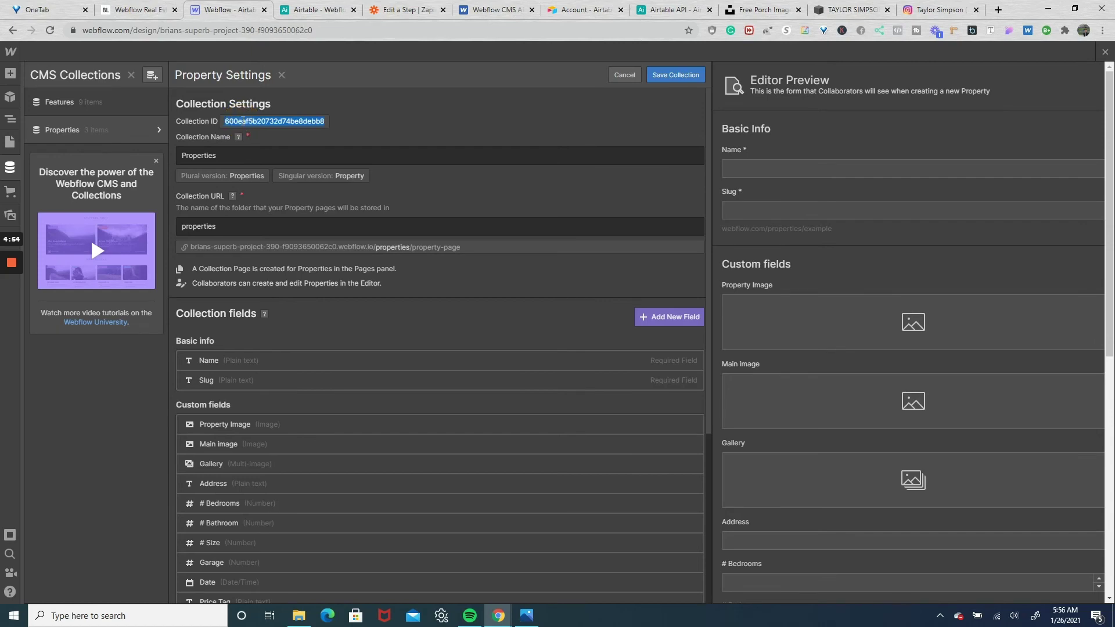
pyautogui.click(310, 12)
pyautogui.click(386, 7)
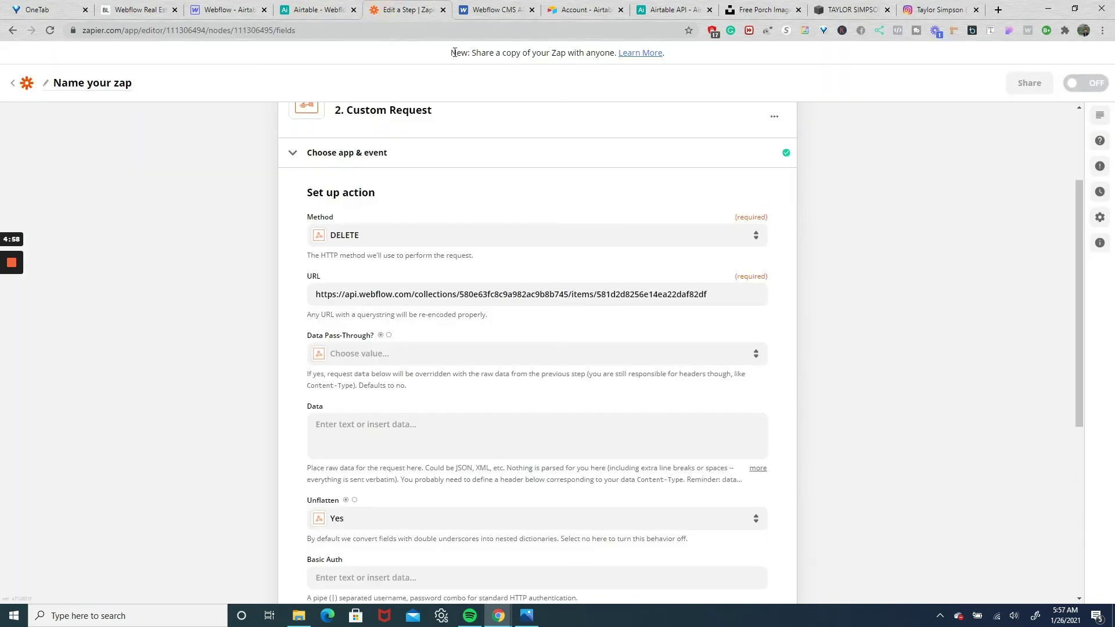
# Swap in collection ID 600eaf5b20732d74be8debb8 and delete the example item ID from the URL
pyautogui.doubleClick(496, 292)
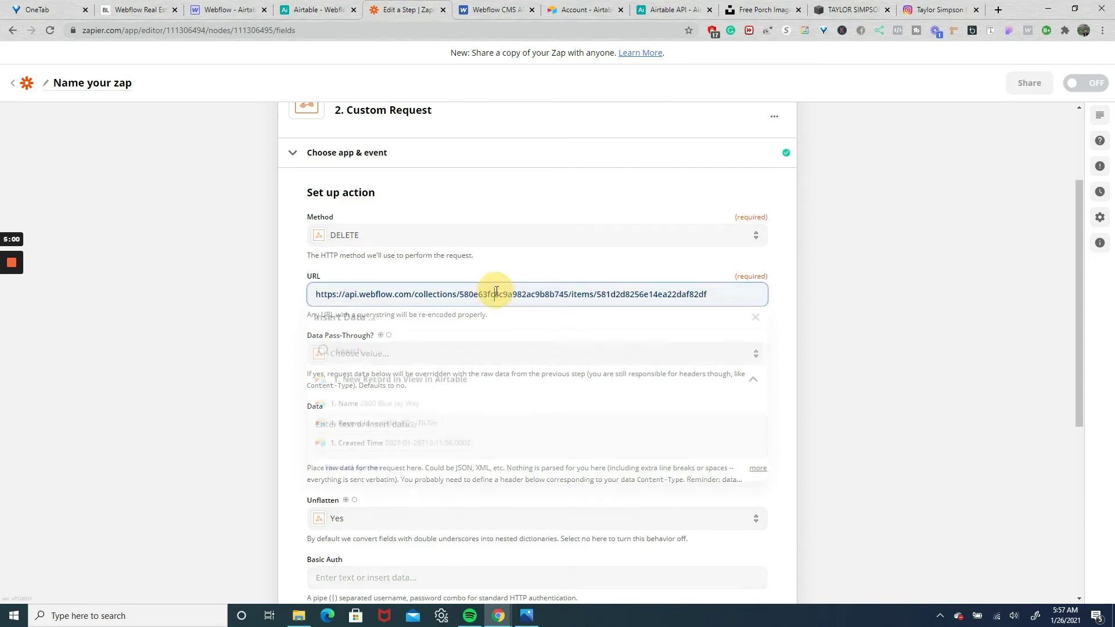
pyautogui.write('600eaf5b20732d74be8debb8')
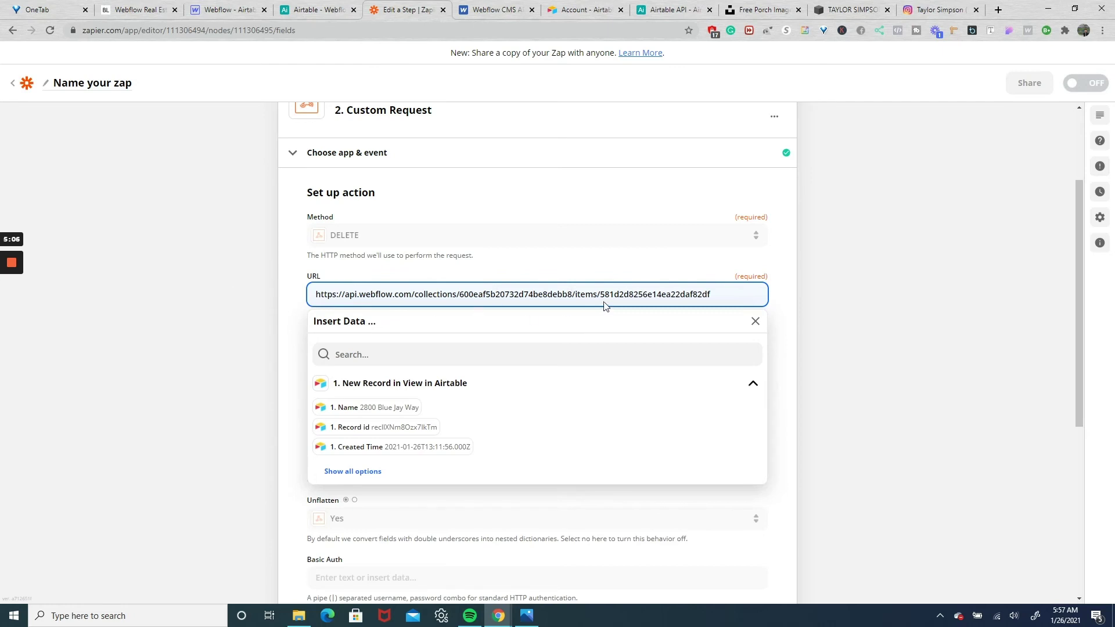
pyautogui.click(720, 294)
pyautogui.moveTo(695, 296); pyautogui.dragTo(688, 296)
pyautogui.press('BackSpace')
pyautogui.press('BackSpace')
pyautogui.press('BackSpace')
pyautogui.press('BackSpace')
pyautogui.press('BackSpace')
pyautogui.press('BackSpace')
pyautogui.press('BackSpace')
pyautogui.press('BackSpace')
pyautogui.press('BackSpace')
pyautogui.press('BackSpace')
pyautogui.press('BackSpace')
pyautogui.press('BackSpace')
pyautogui.press('BackSpace')
pyautogui.press('BackSpace')
pyautogui.press('BackSpace')
pyautogui.press('BackSpace')
pyautogui.press('BackSpace')
pyautogui.press('BackSpace')
pyautogui.press('BackSpace')
pyautogui.press('BackSpace')
# Insert the trigger record's '1. Webflow' item ID after /items/ in the URL
pyautogui.click(368, 471)
pyautogui.moveTo(762, 425); pyautogui.dragTo(758, 578)
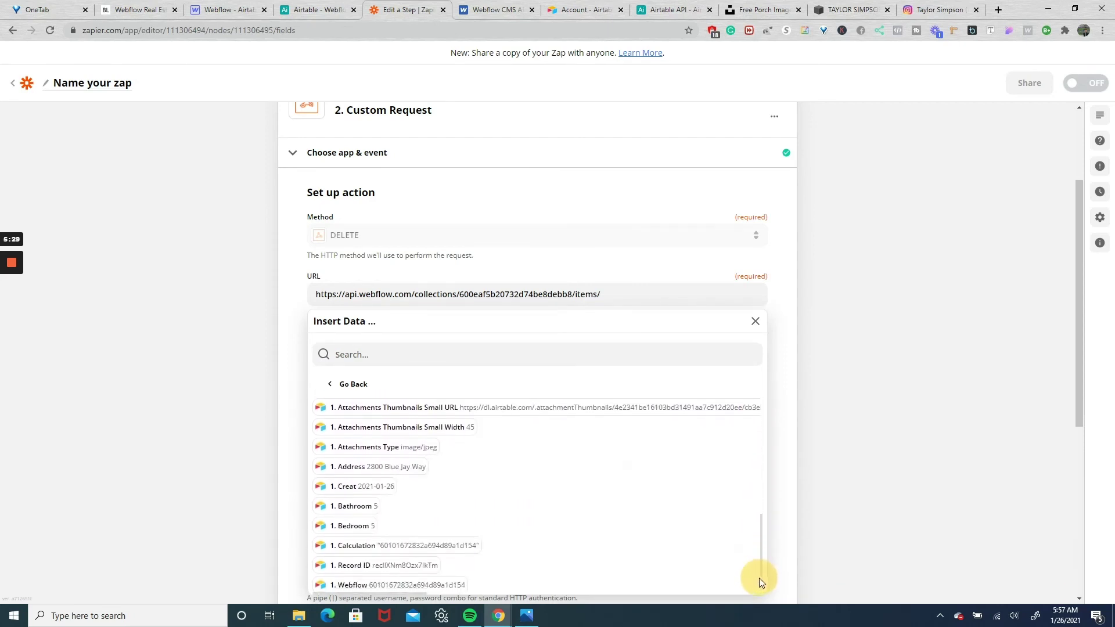
pyautogui.click(459, 581)
pyautogui.click(215, 421)
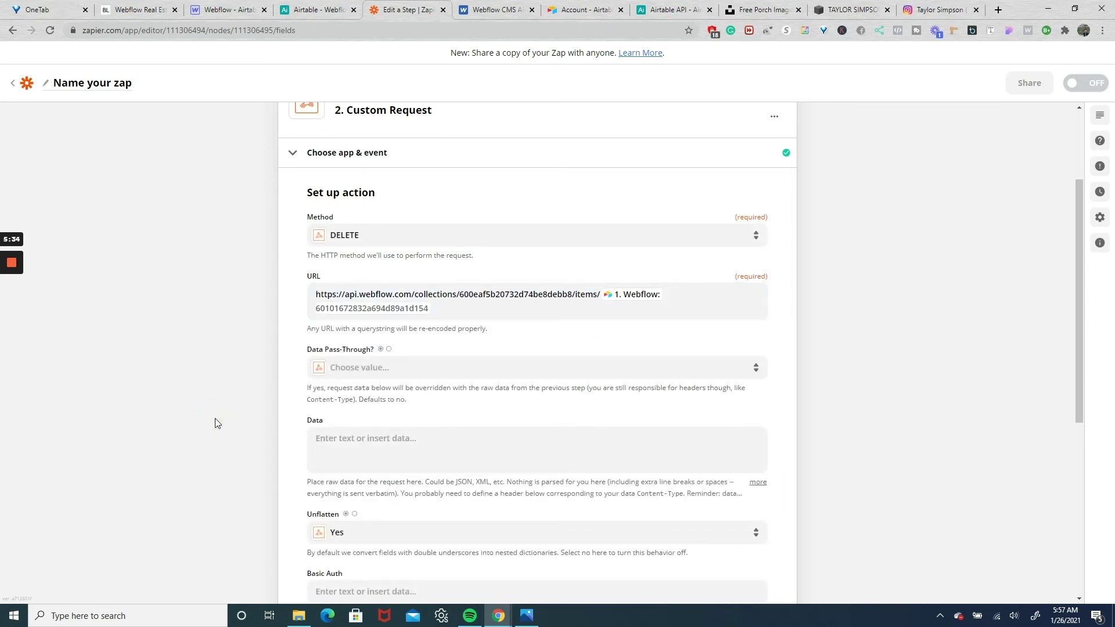
pyautogui.scroll(-2, 215, 418)
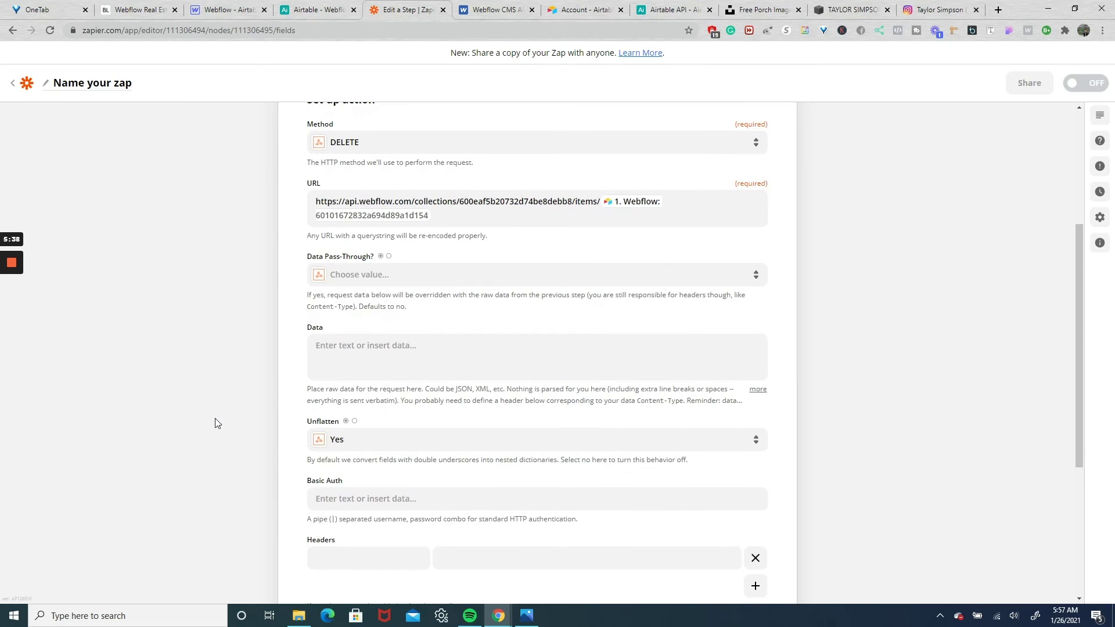
# Set Data Pass-Through to False
pyautogui.click(341, 276)
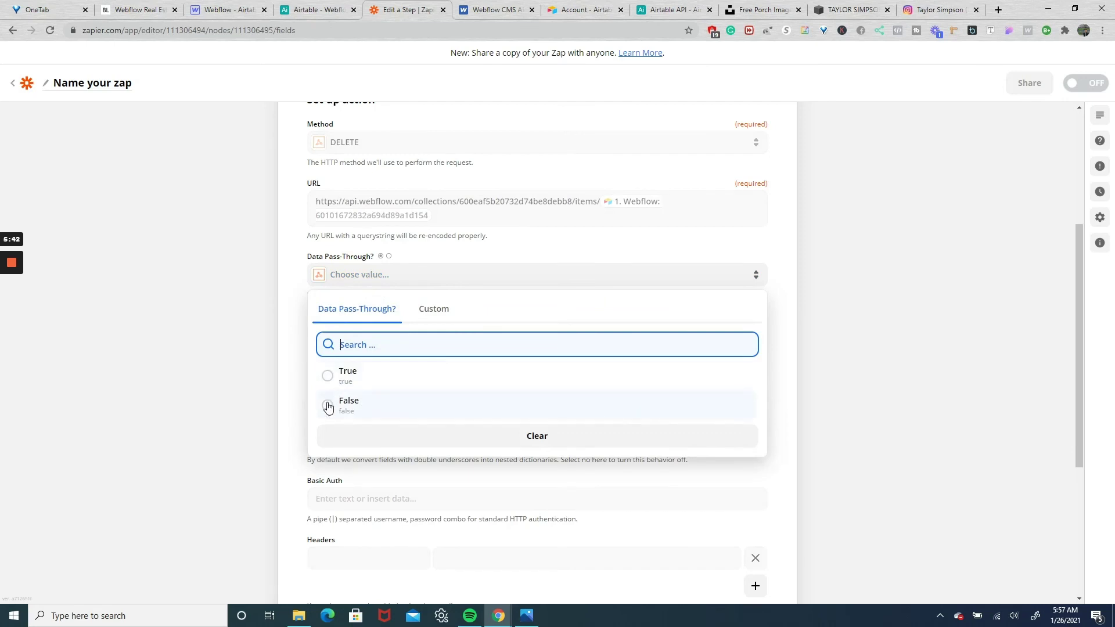
pyautogui.click(327, 403)
pyautogui.scroll(-1, 232, 349)
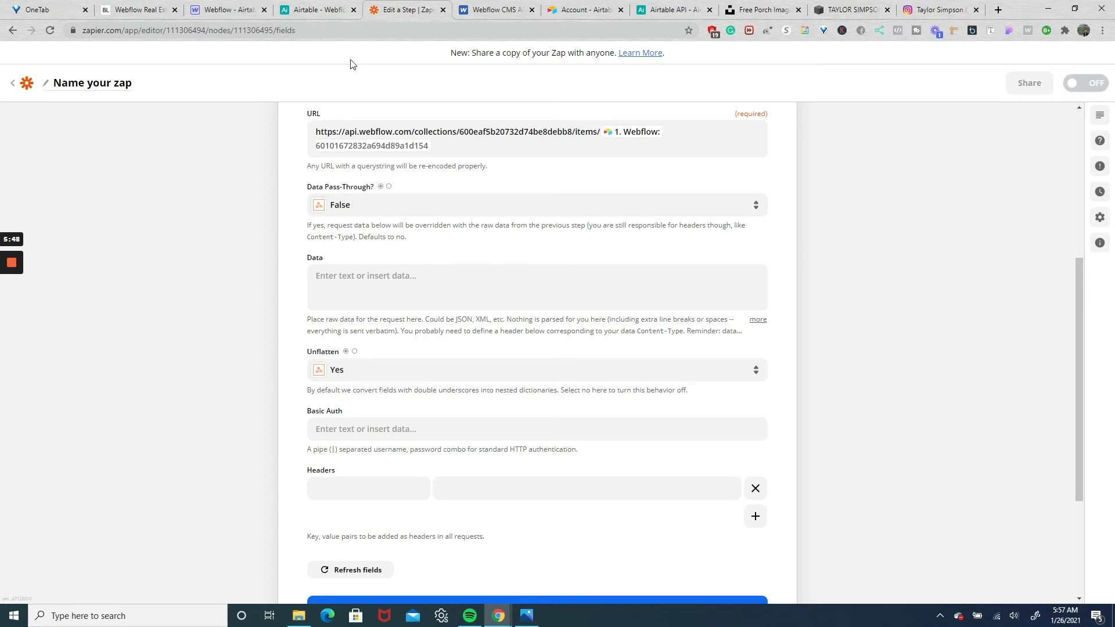
# Copy the example JSON { "deleted": 1 } from Webflow's docs into the request Data field
pyautogui.click(468, 18)
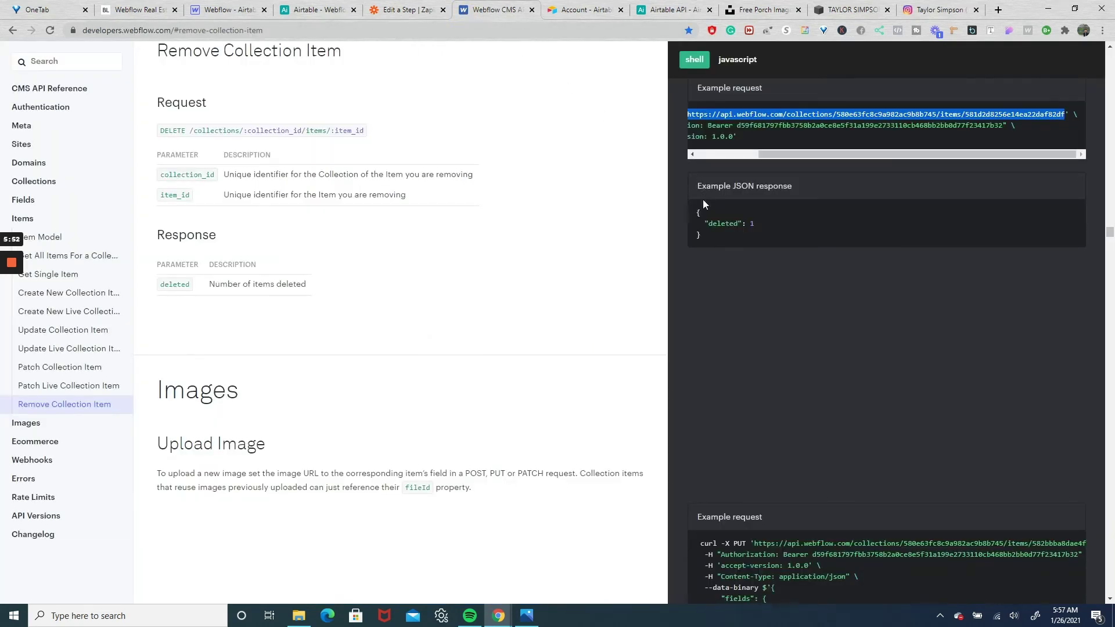
pyautogui.moveTo(701, 238); pyautogui.dragTo(692, 226)
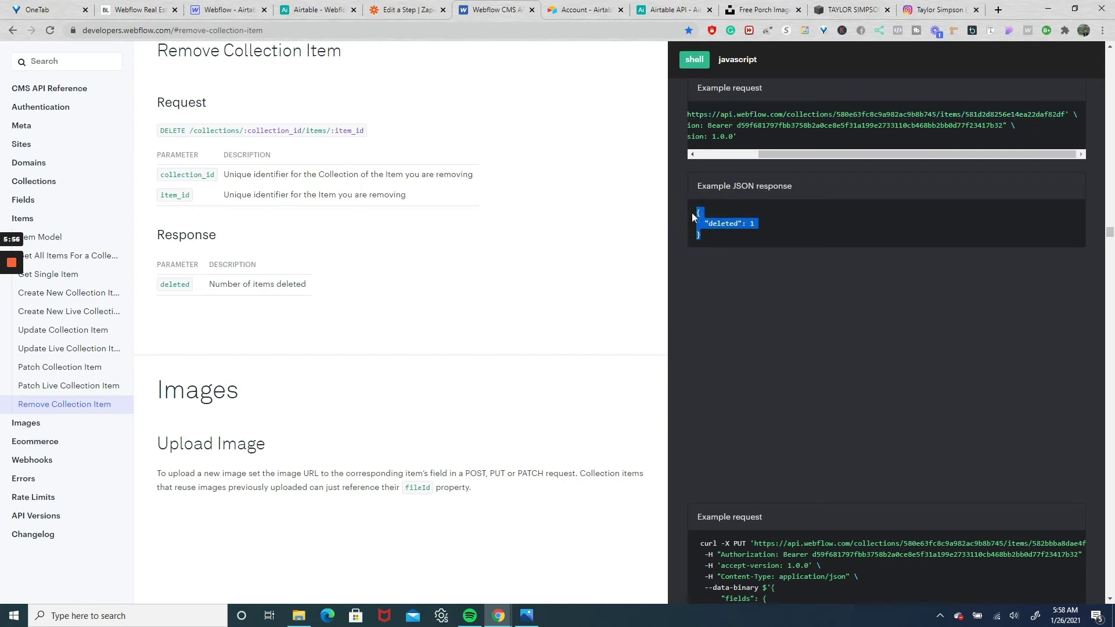
pyautogui.click(398, 13)
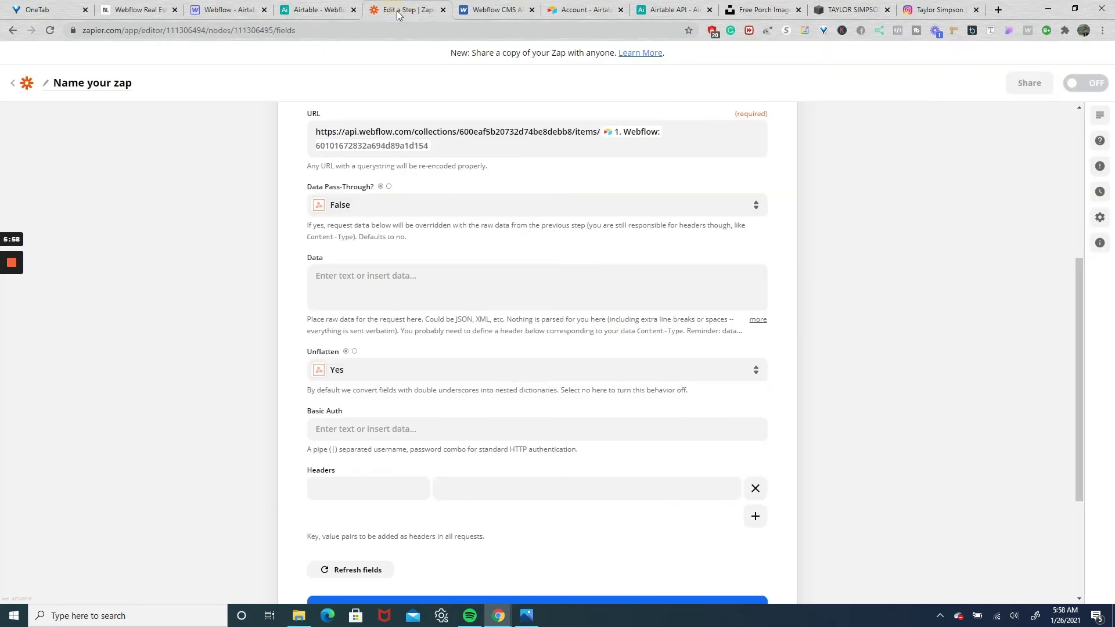
pyautogui.click(392, 272)
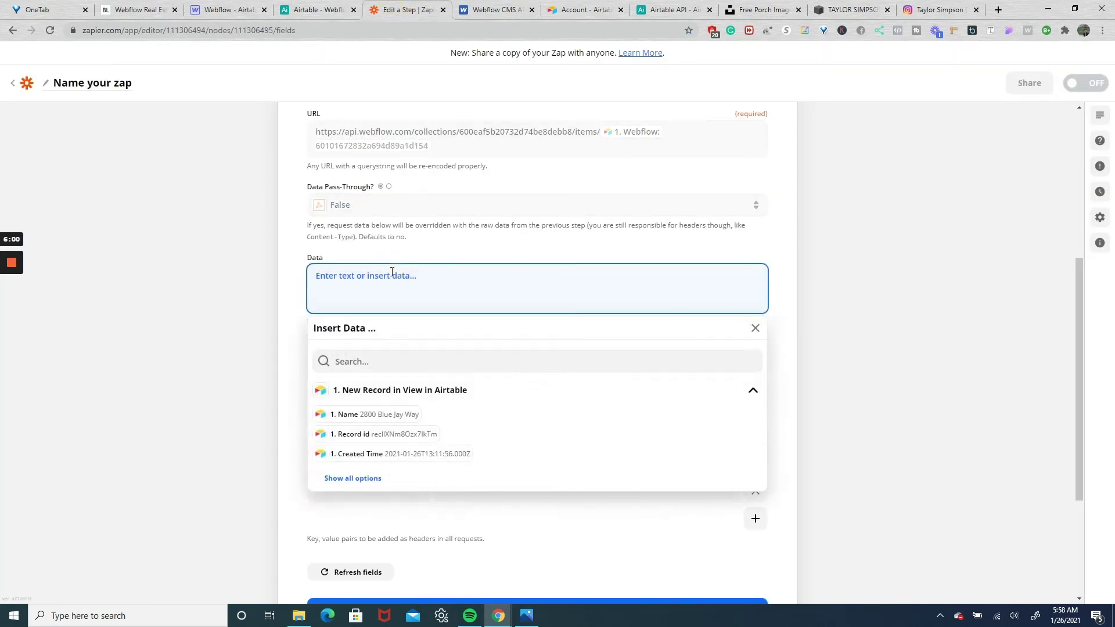
pyautogui.write('{   "deleted": 1 }')
pyautogui.click(220, 298)
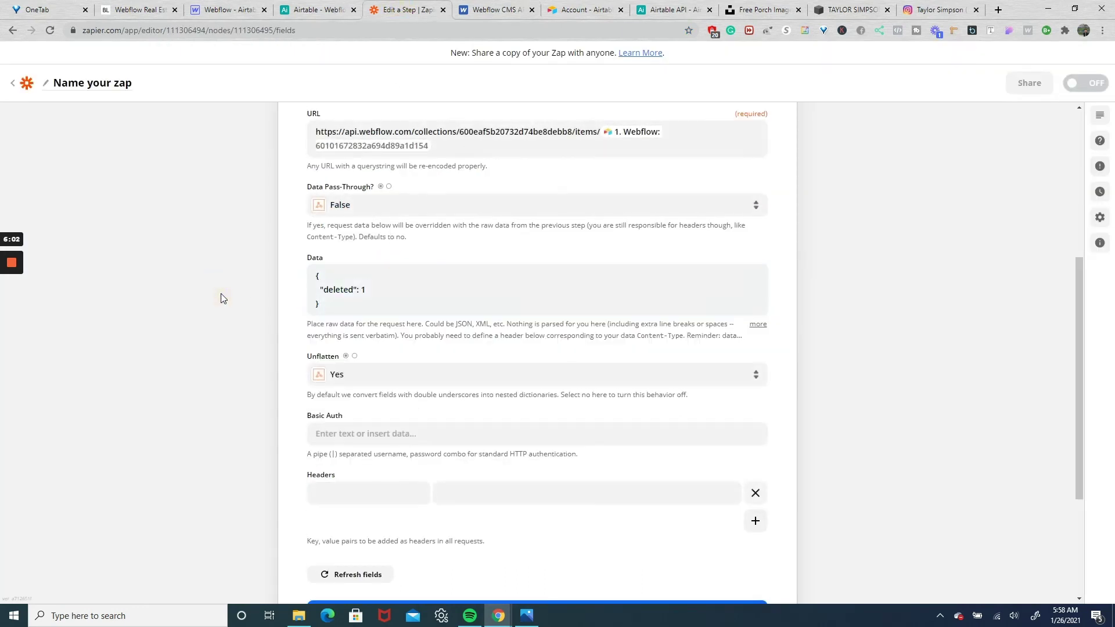
pyautogui.scroll(-1, 220, 298)
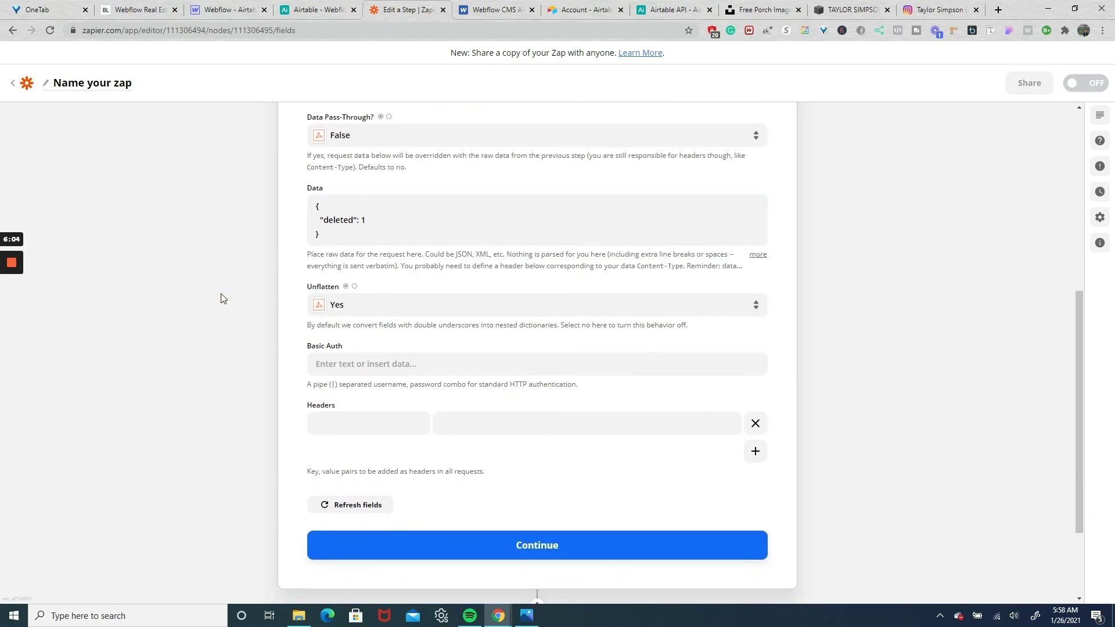
pyautogui.scroll(-1, 221, 298)
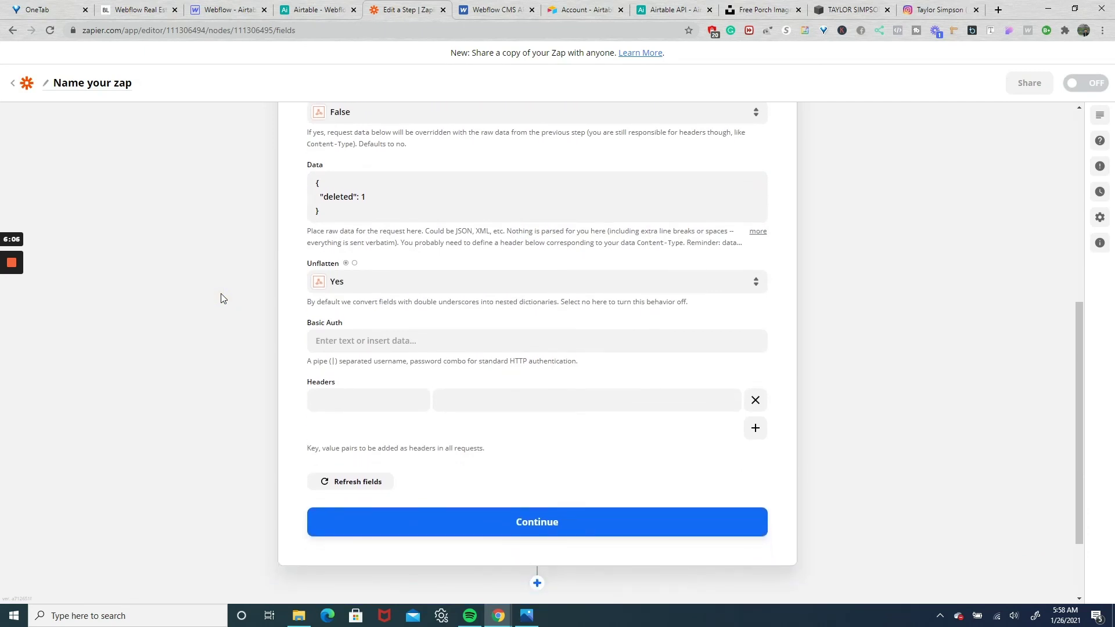
# Enter 'Authorization', copied from the Webflow API docs example, as the first header key
pyautogui.scroll(-1, 221, 298)
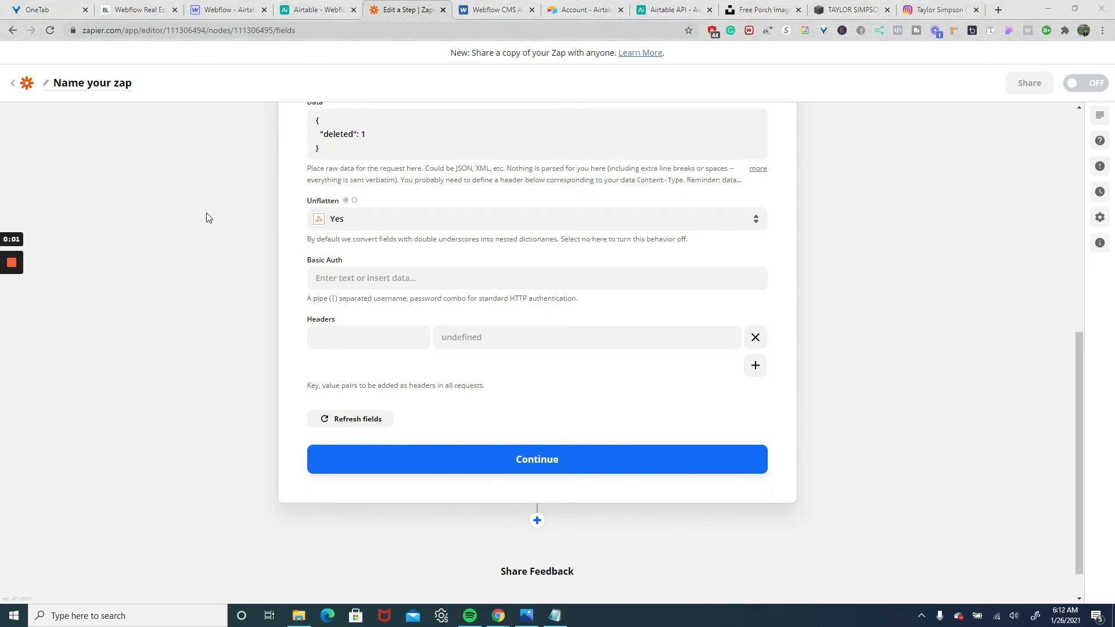
pyautogui.click(485, 9)
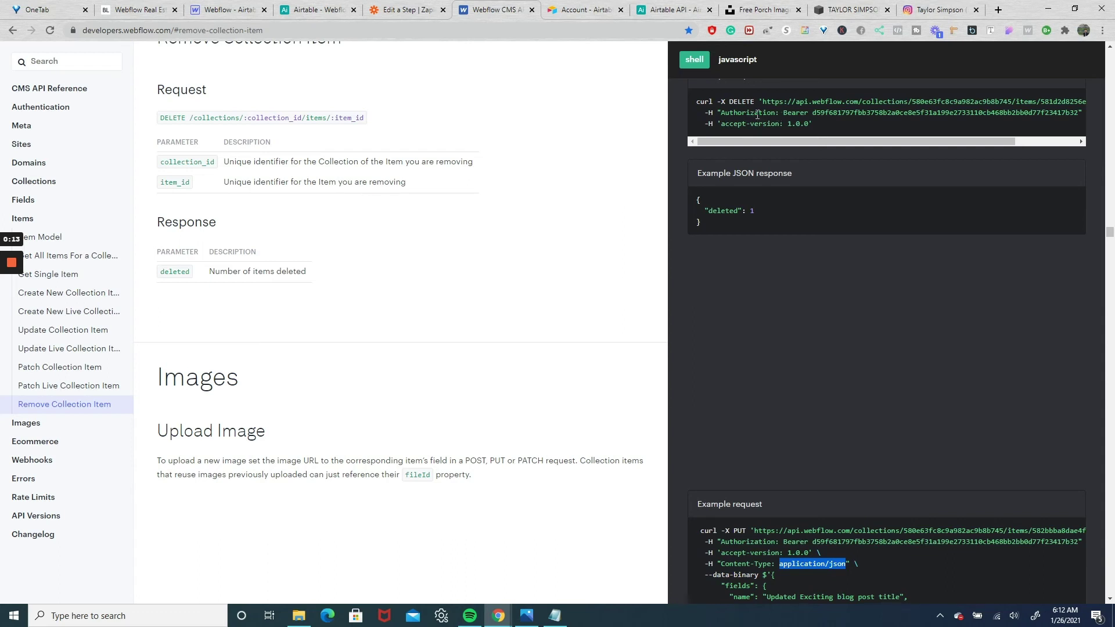
pyautogui.moveTo(722, 113); pyautogui.dragTo(774, 116)
pyautogui.hotkey('ctrl', 'c')
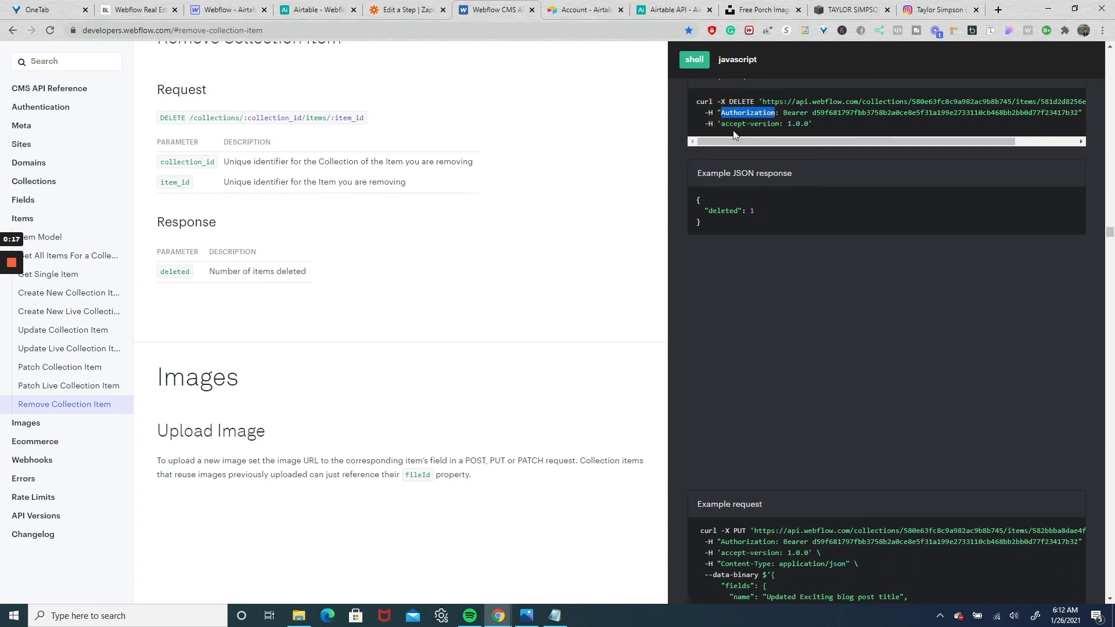
pyautogui.click(432, 7)
pyautogui.click(358, 335)
pyautogui.hotkey('ctrl', 'v')
# Set the Authorization header value to the Bearer API token and add a second, empty header row
pyautogui.click(460, 336)
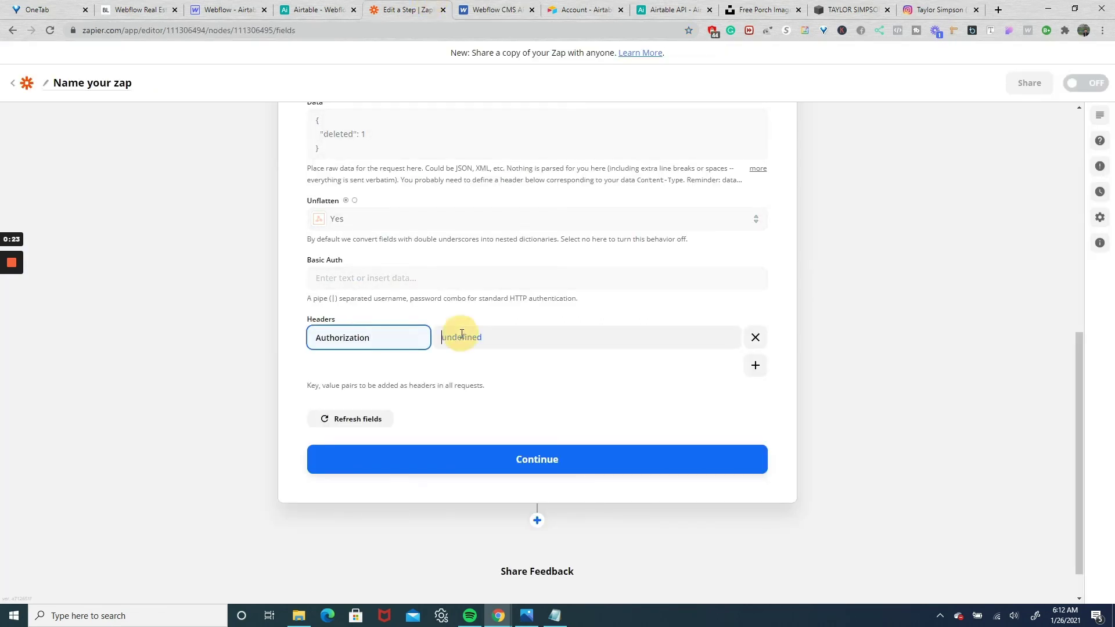
pyautogui.click(321, 10)
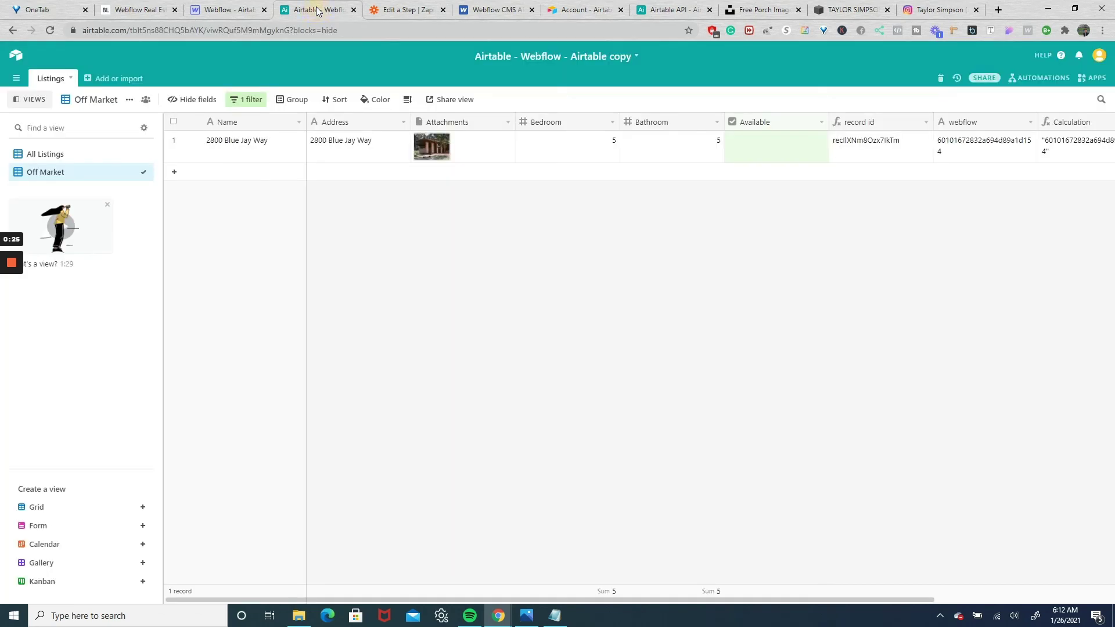
pyautogui.click(473, 5)
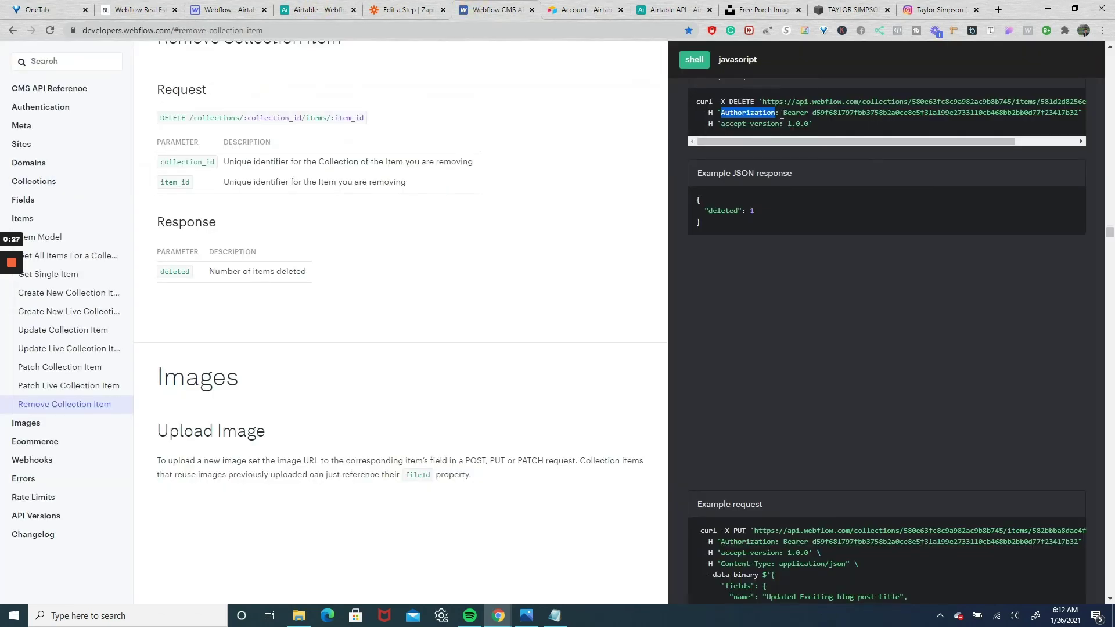
pyautogui.moveTo(784, 113); pyautogui.dragTo(1078, 116)
pyautogui.moveTo(1010, 113); pyautogui.dragTo(1004, 113)
pyautogui.hotkey('ctrl', 'c')
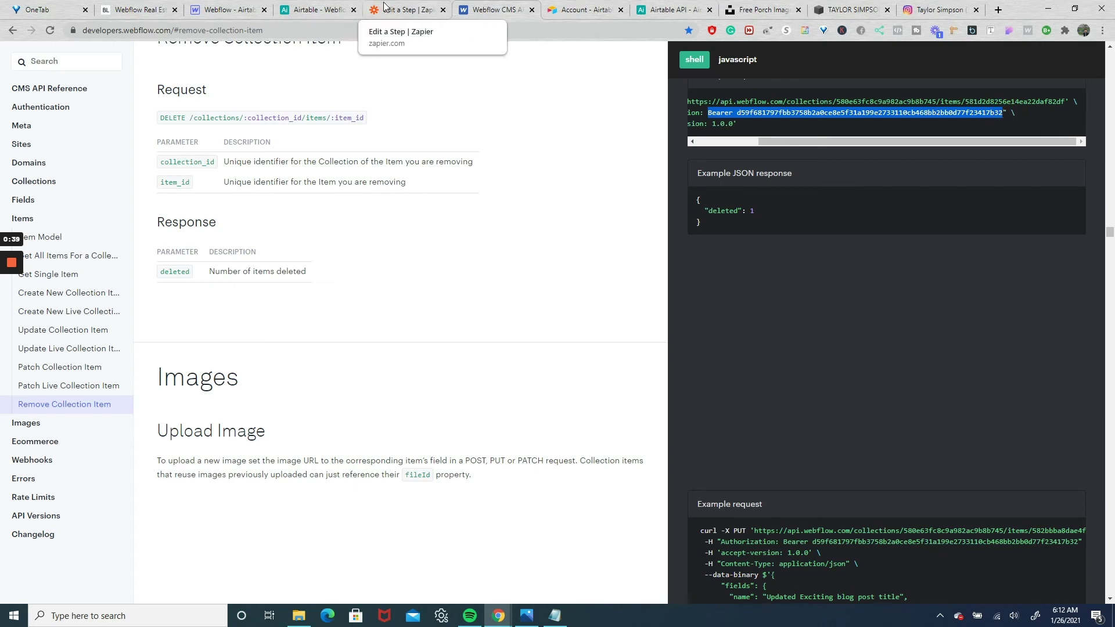
pyautogui.click(423, 8)
pyautogui.hotkey('ctrl', 'v')
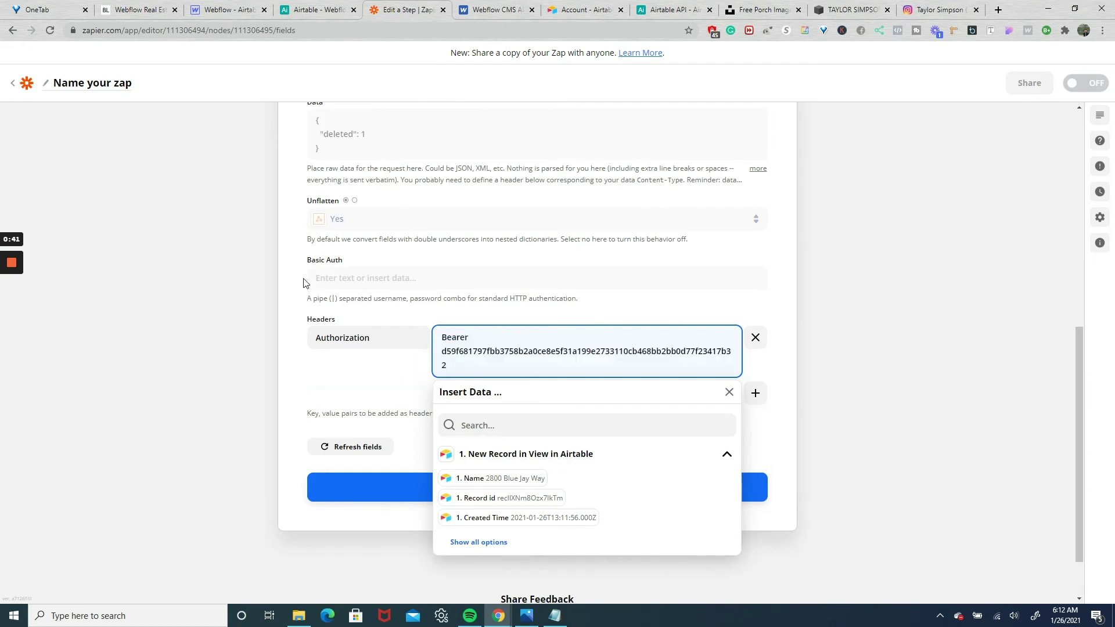
pyautogui.click(228, 293)
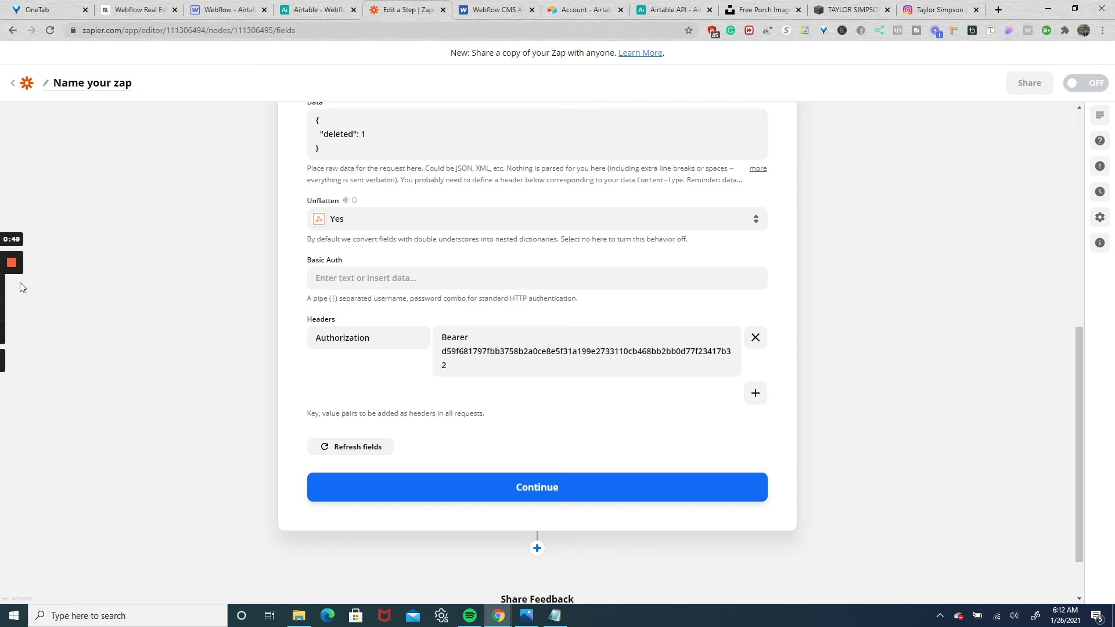
pyautogui.click(11, 306)
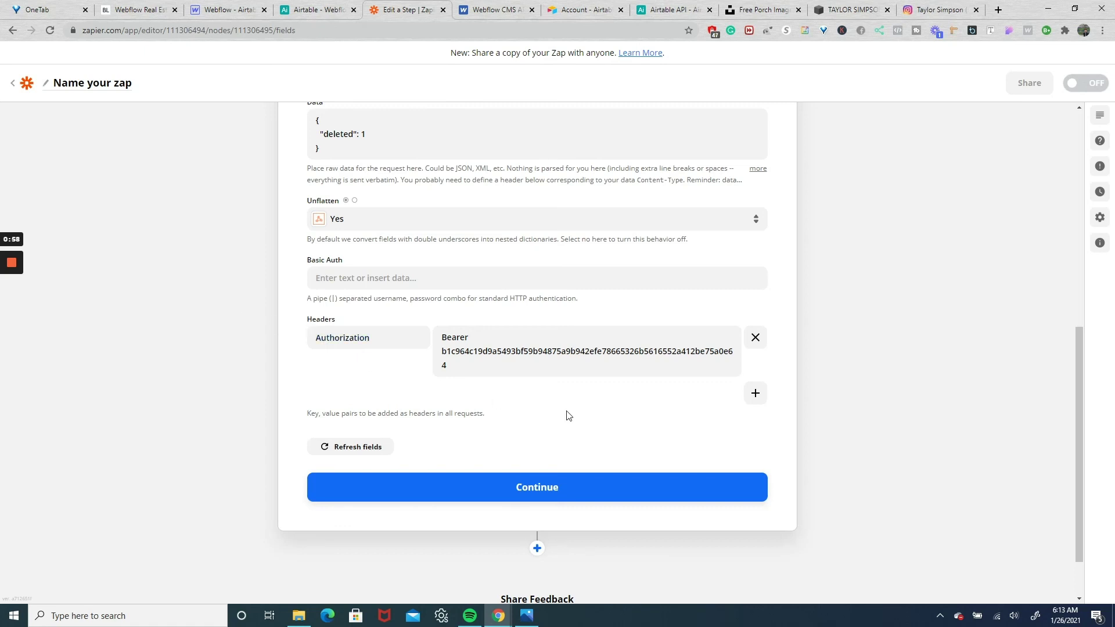
pyautogui.click(754, 394)
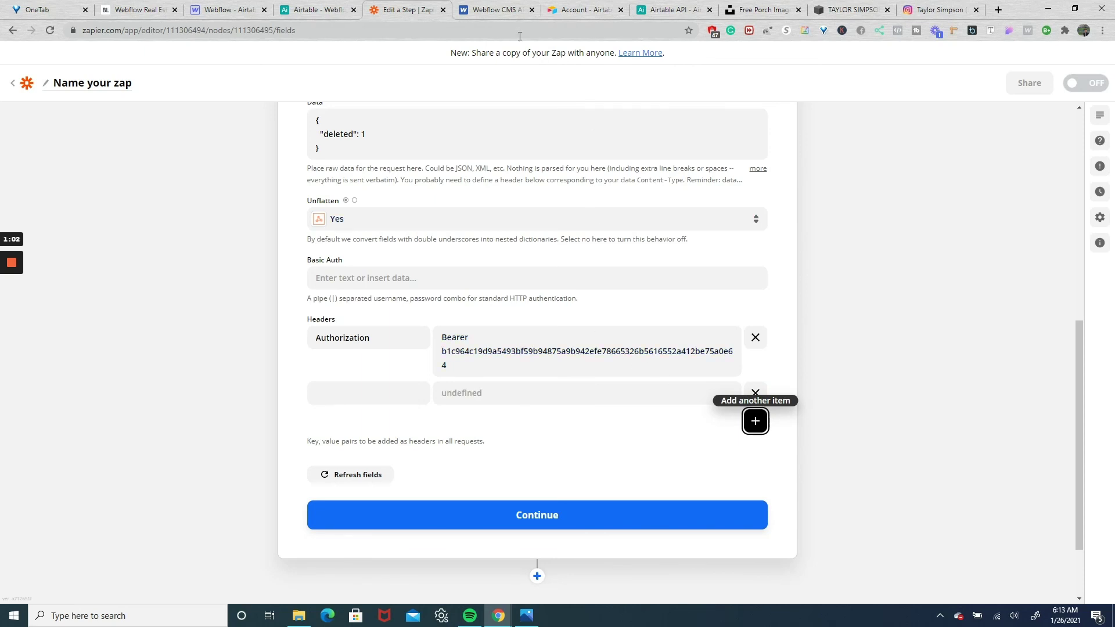
# Add an accept-version header with the value 1.0.0
pyautogui.click(500, 11)
pyautogui.moveTo(767, 141)
pyautogui.mouseDown()
pyautogui.moveTo(656, 131)
pyautogui.moveTo(777, 125)
pyautogui.mouseUp()
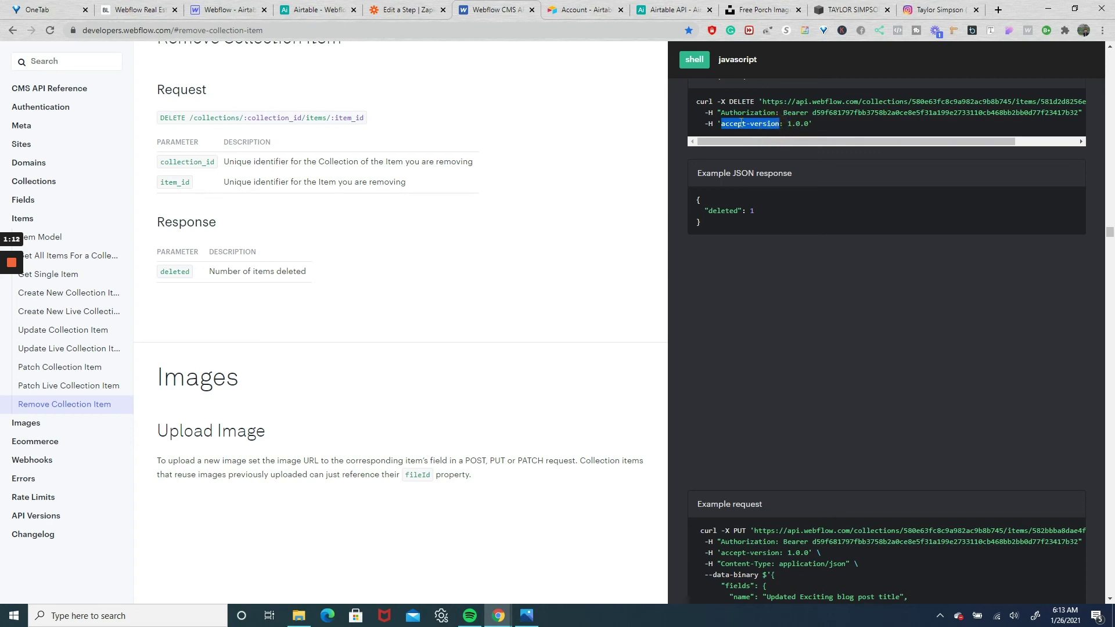
pyautogui.click(414, 10)
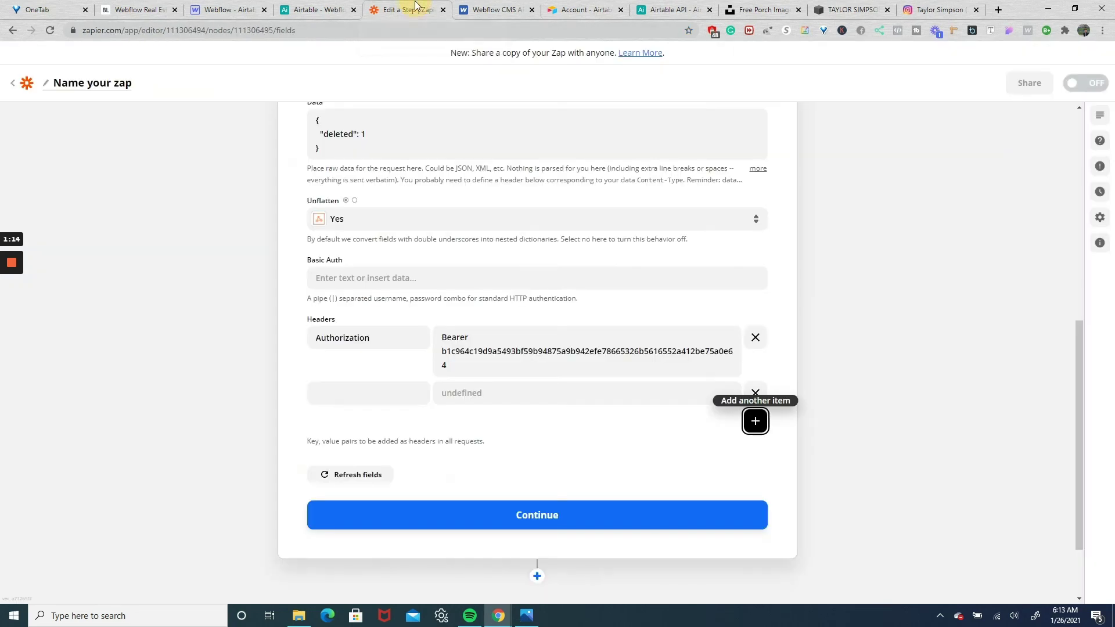
pyautogui.click(363, 392)
pyautogui.write('accept-version')
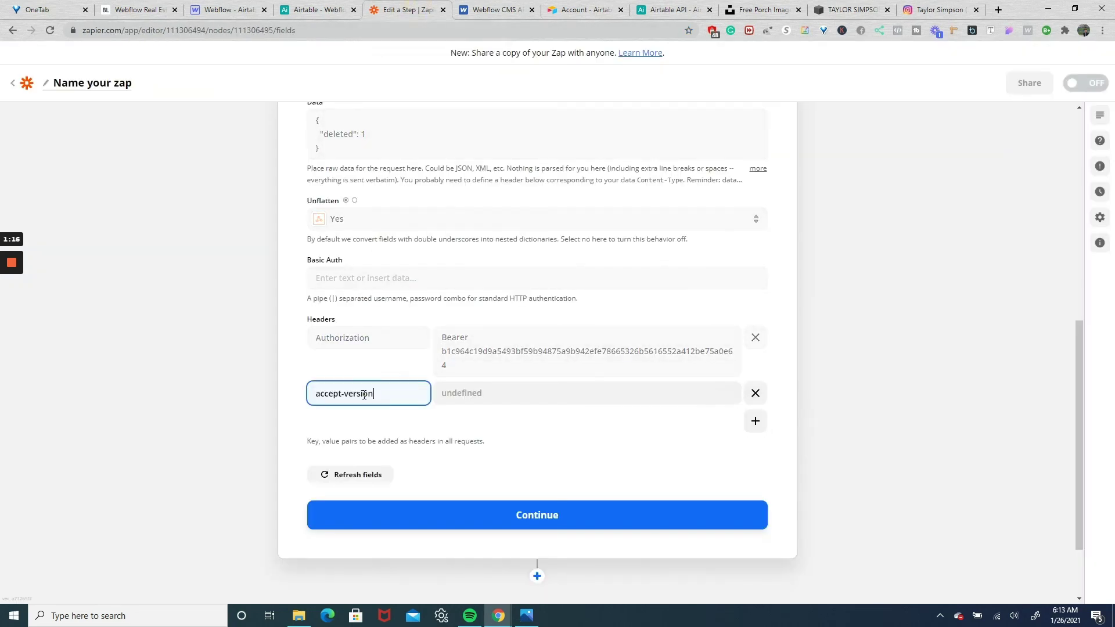
pyautogui.click(458, 393)
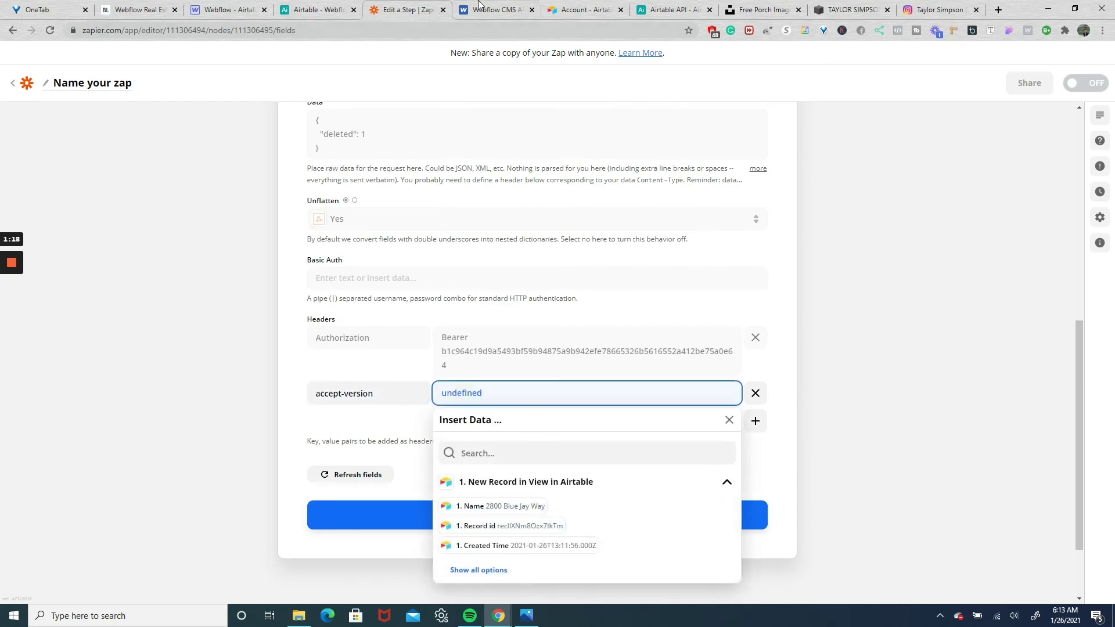
pyautogui.click(479, 7)
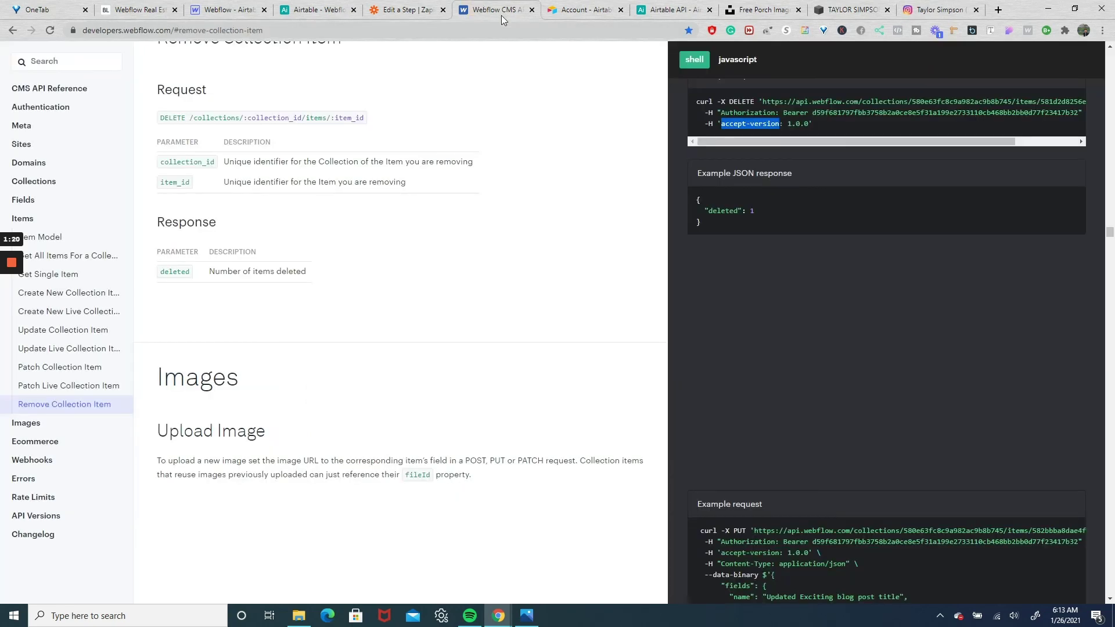
pyautogui.click(422, 6)
pyautogui.write('1.0.0')
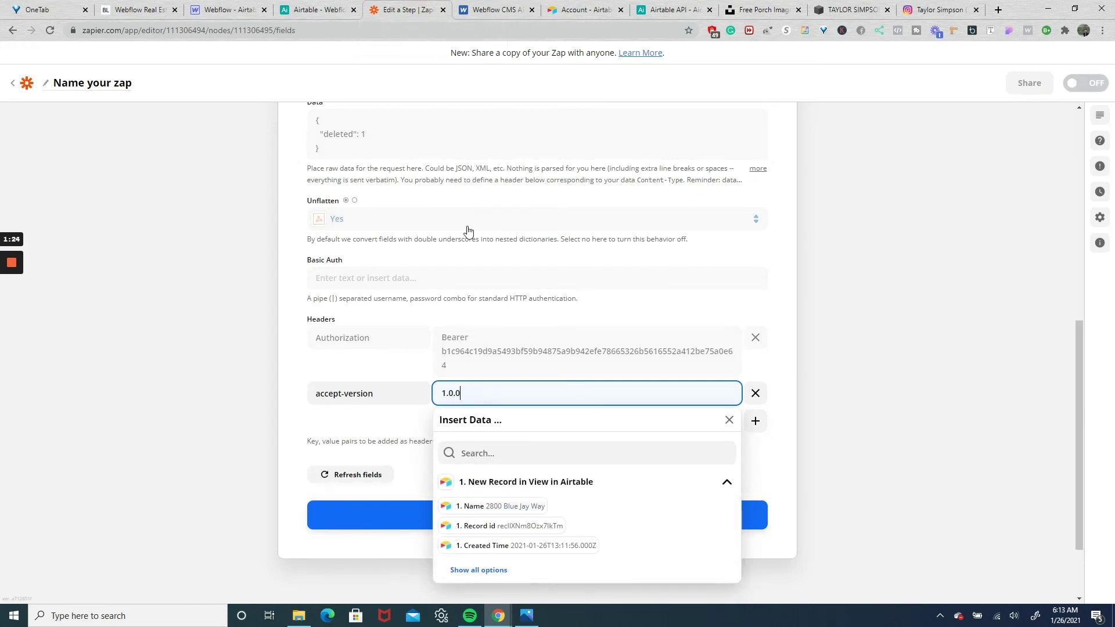
pyautogui.click(254, 321)
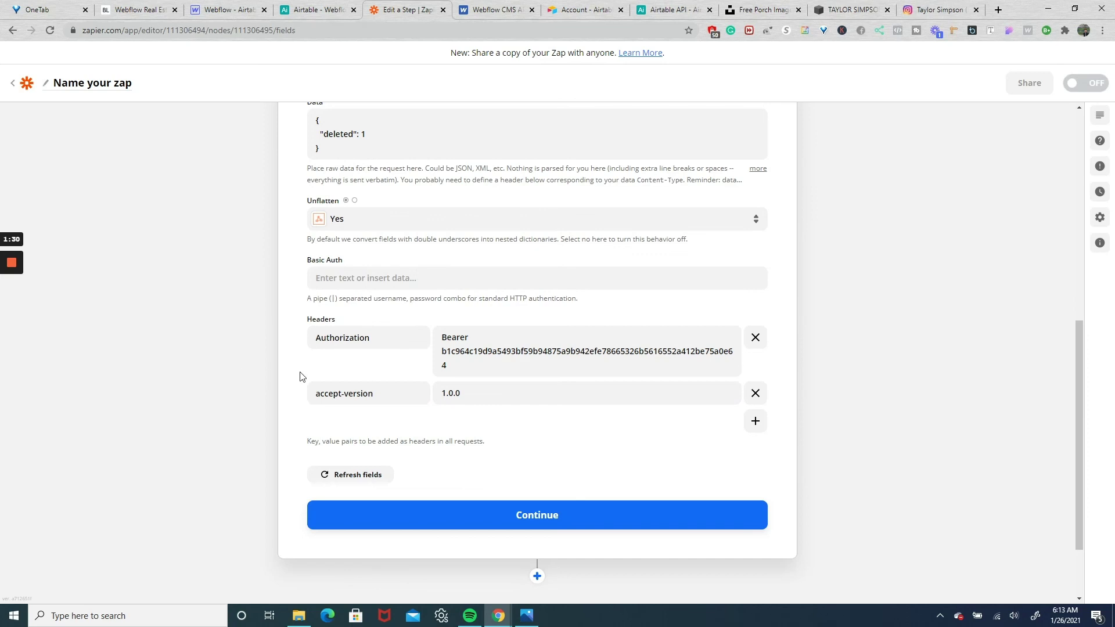
# Add a Content-Type header set to application/json, then continue to testing
pyautogui.click(755, 421)
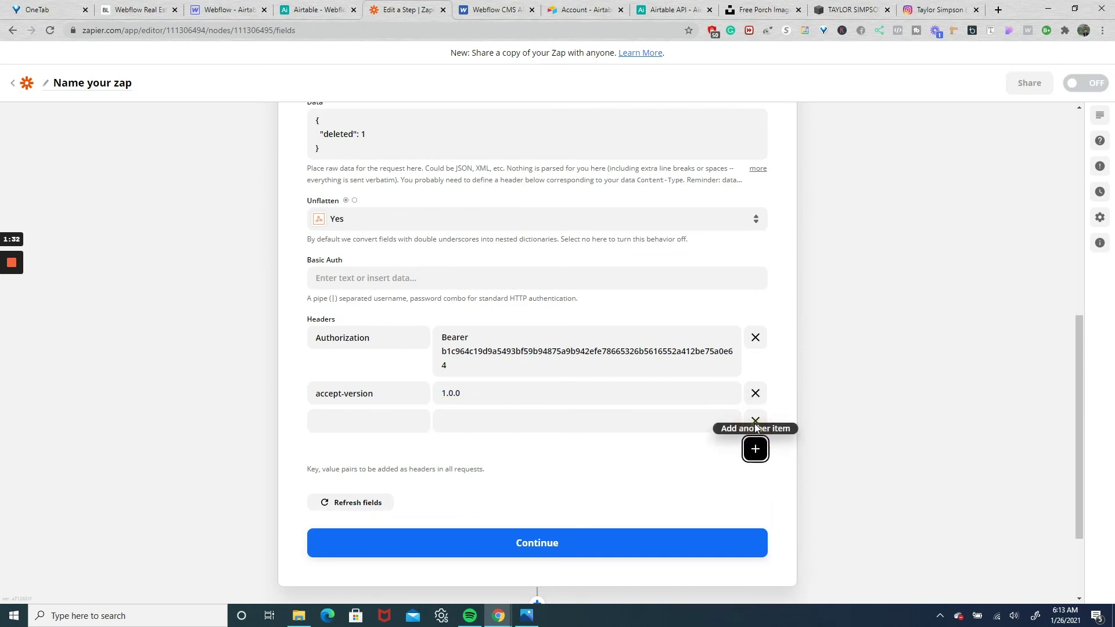
pyautogui.click(503, 11)
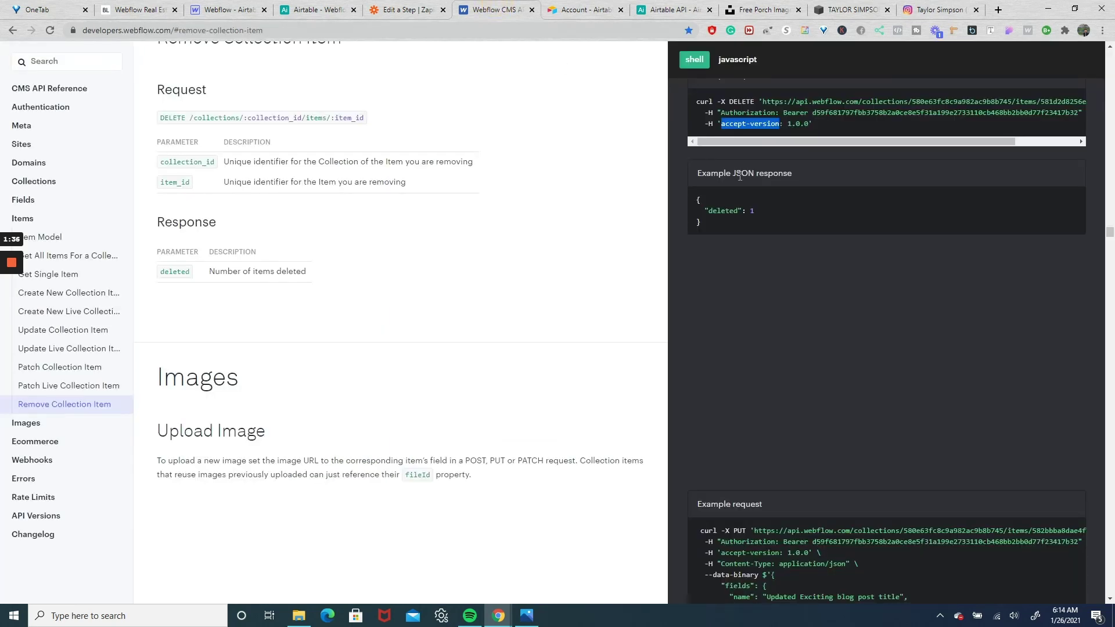
pyautogui.click(1110, 235)
pyautogui.scroll(-4, 1110, 235)
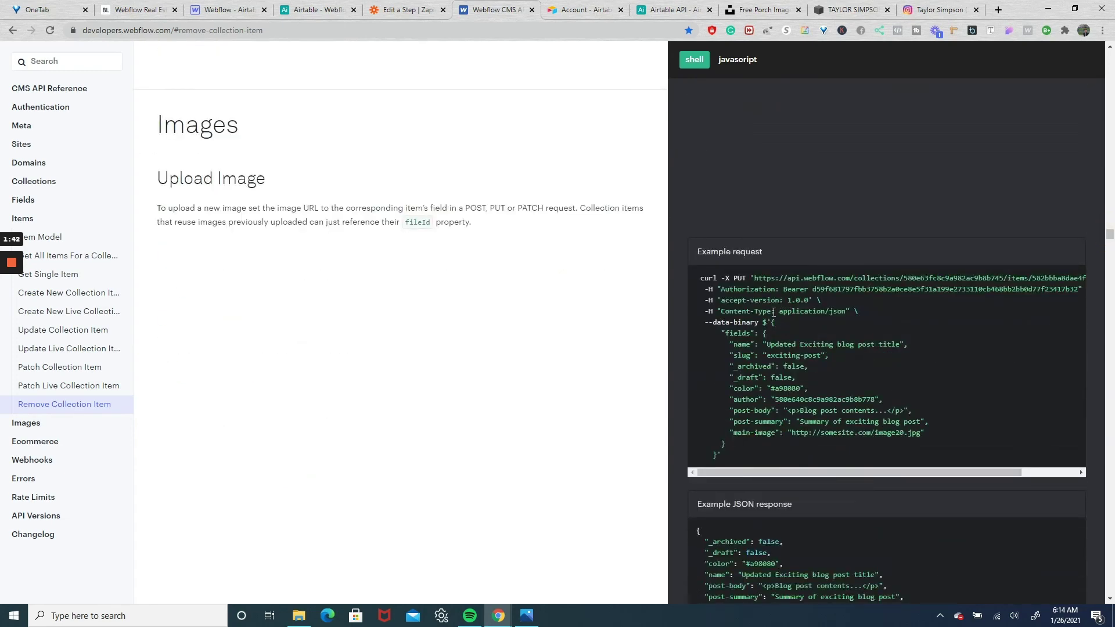
pyautogui.moveTo(773, 312); pyautogui.dragTo(721, 309)
pyautogui.hotkey('ctrl', 'c')
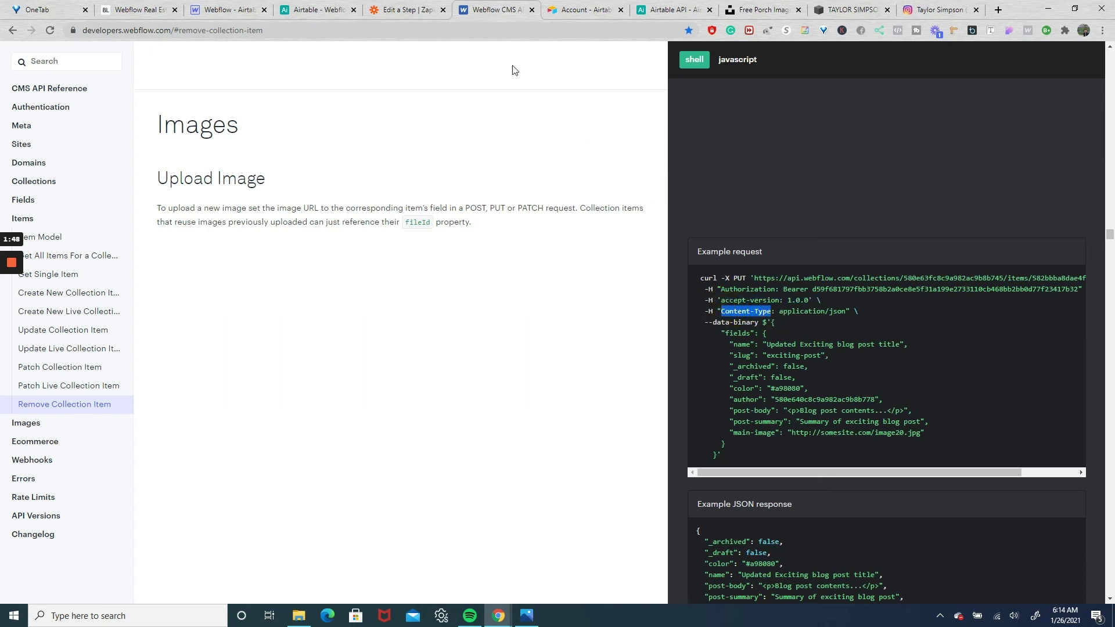
pyautogui.click(410, 8)
pyautogui.click(358, 419)
pyautogui.hotkey('ctrl', 'v')
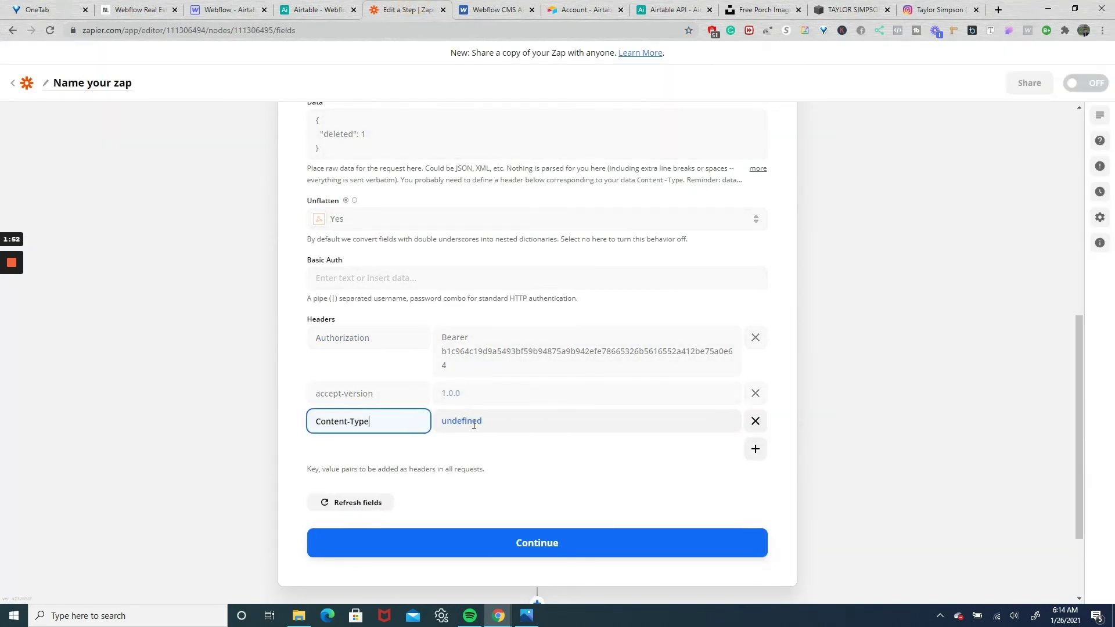
pyautogui.click(459, 421)
pyautogui.click(496, 8)
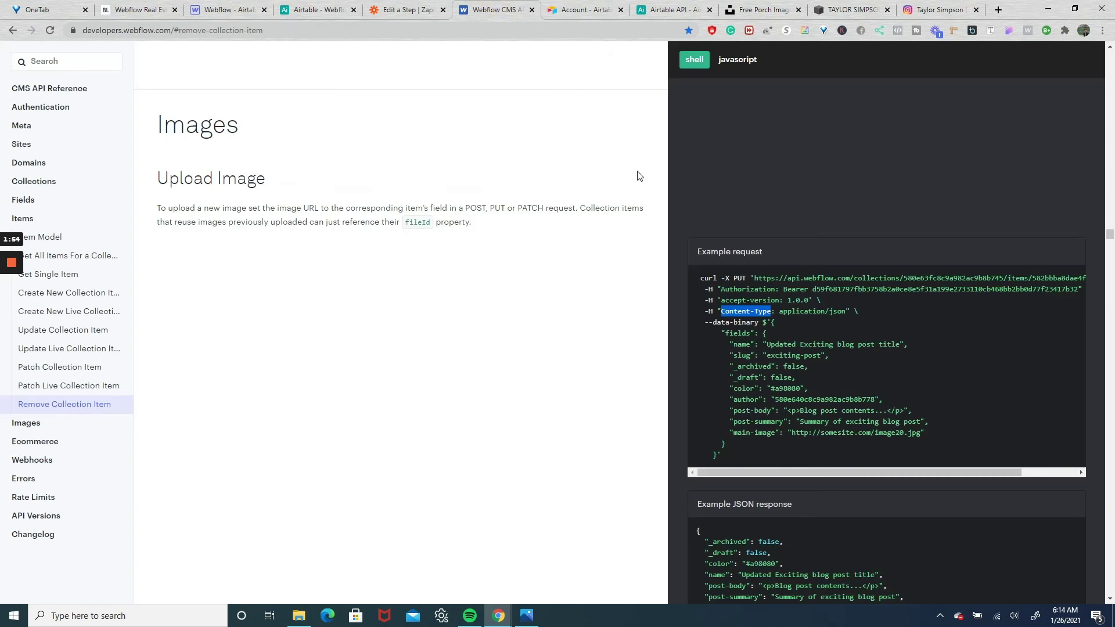
pyautogui.moveTo(780, 309); pyautogui.dragTo(848, 312)
pyautogui.hotkey('ctrl', 'c')
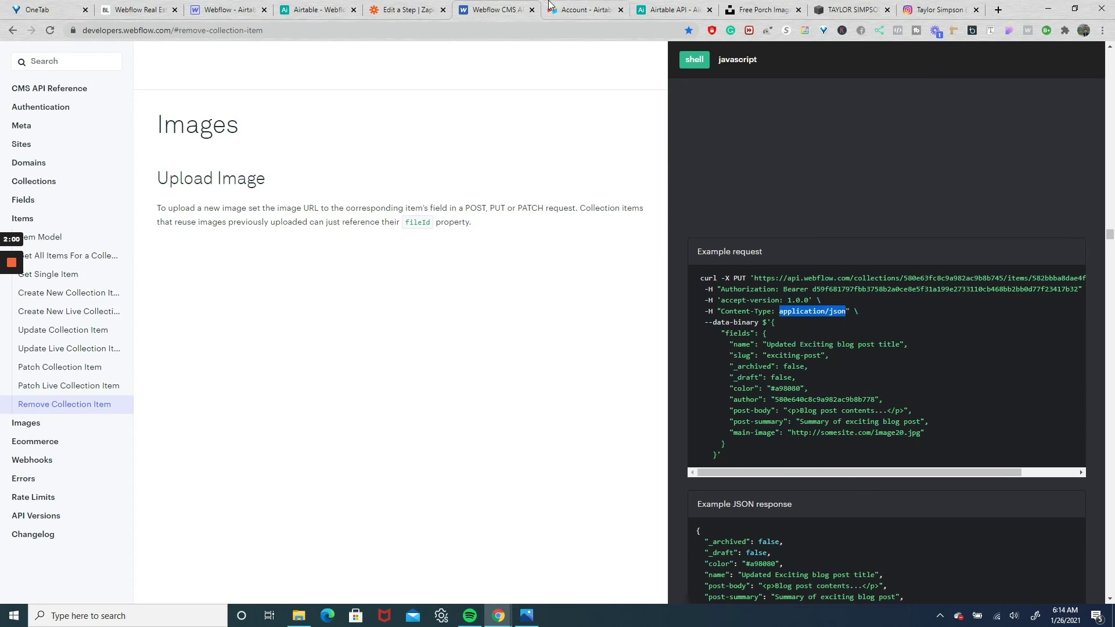
pyautogui.click(410, 10)
pyautogui.hotkey('ctrl', 'v')
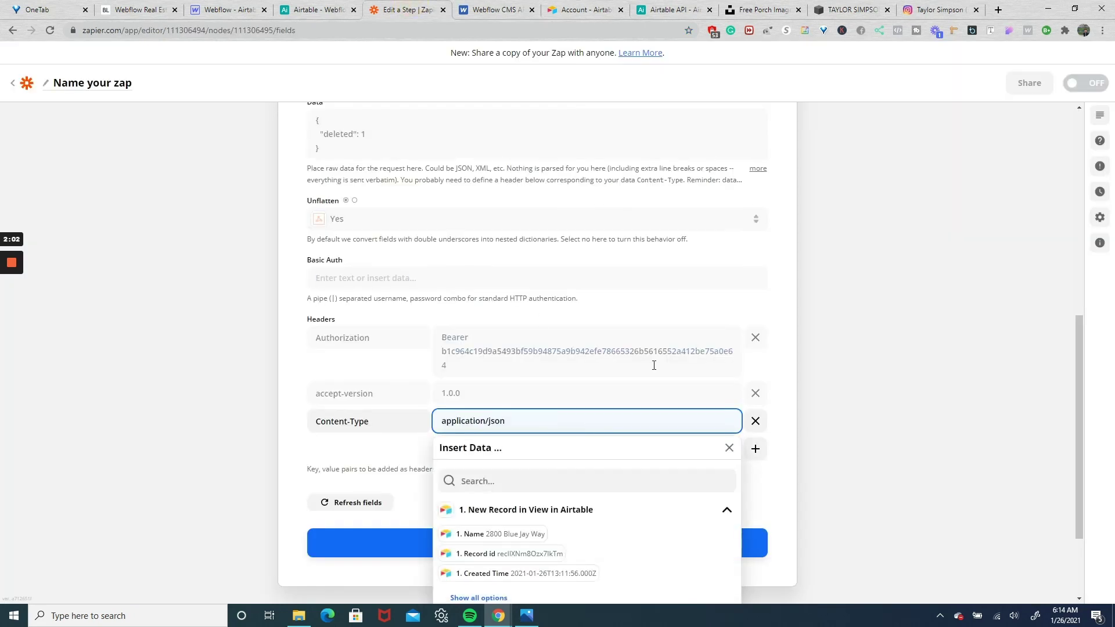
pyautogui.click(828, 393)
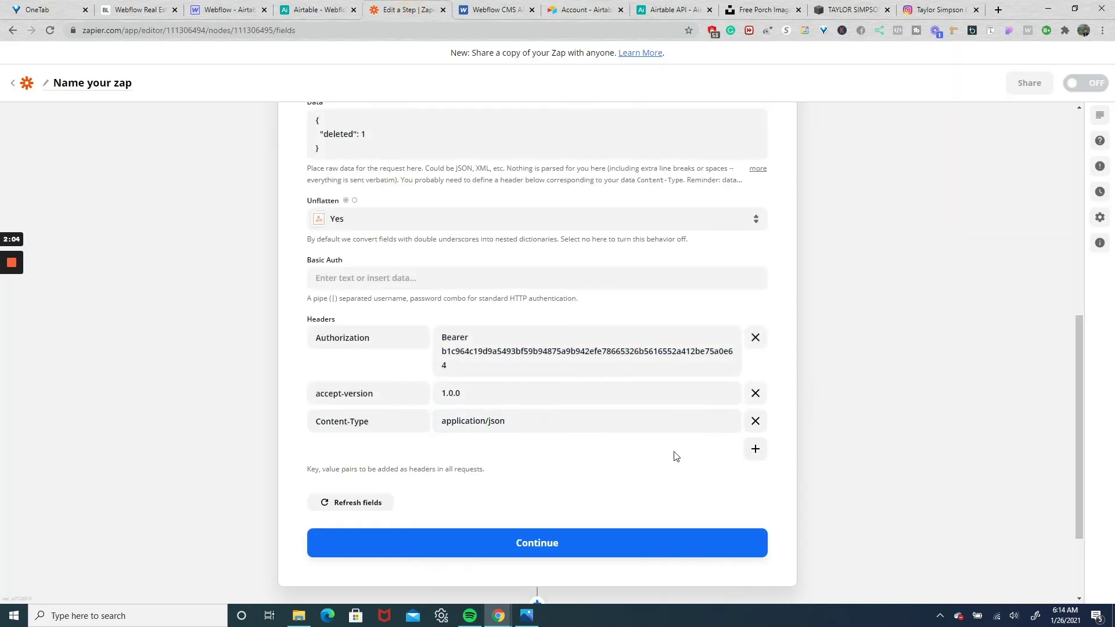
pyautogui.click(521, 544)
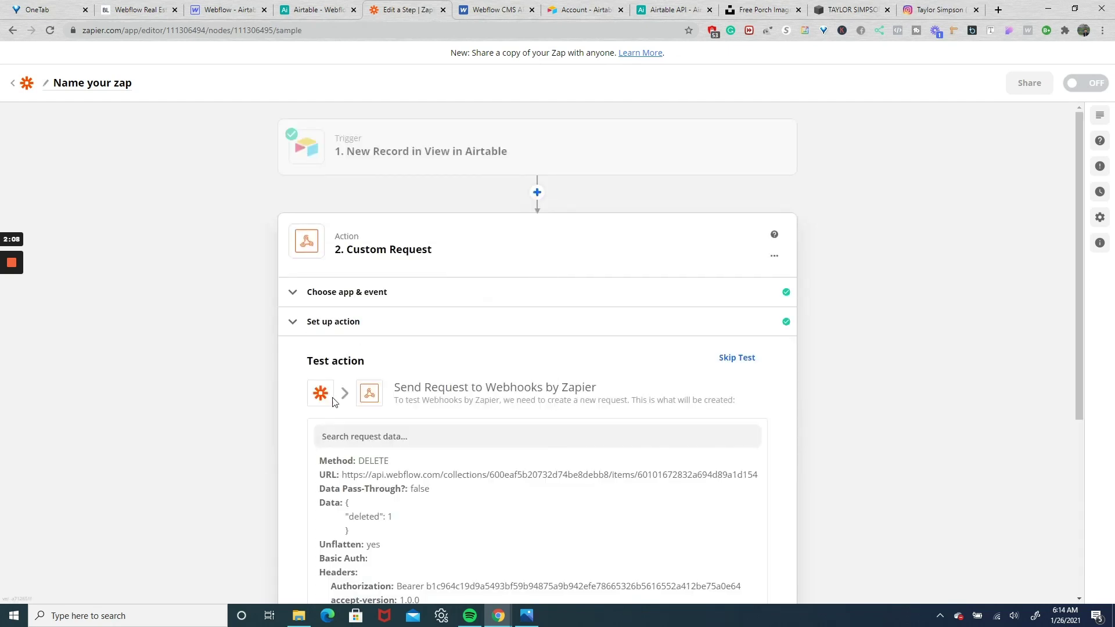
# Send the test DELETE request to Webflow, confirm 'Test was successful!', then go to the Webflow tab
pyautogui.scroll(-4, 287, 418)
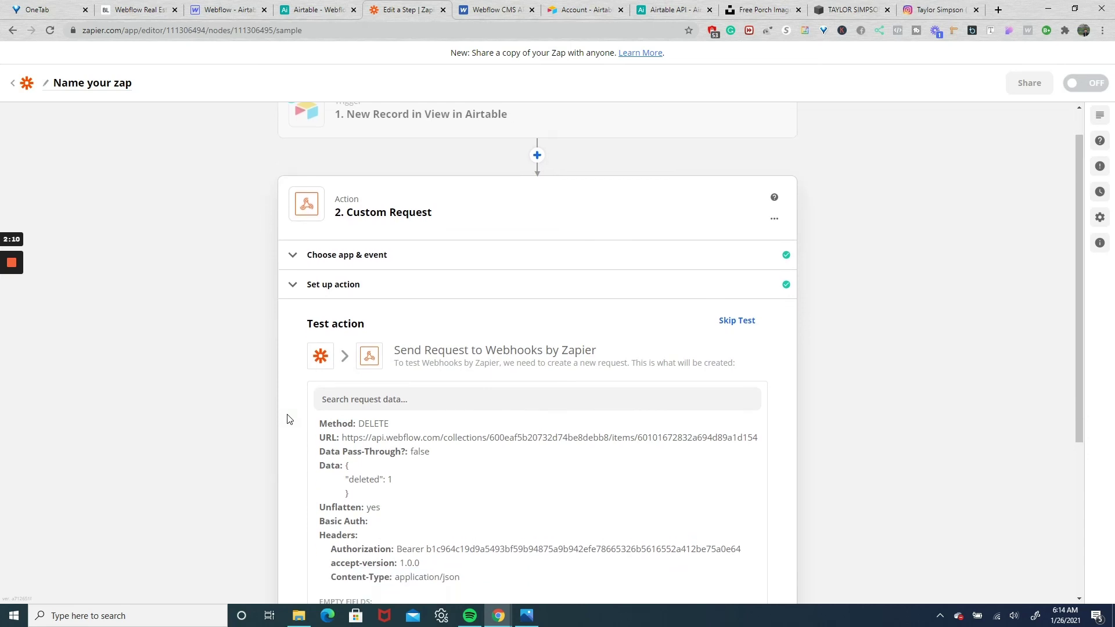
pyautogui.scroll(-1, 287, 419)
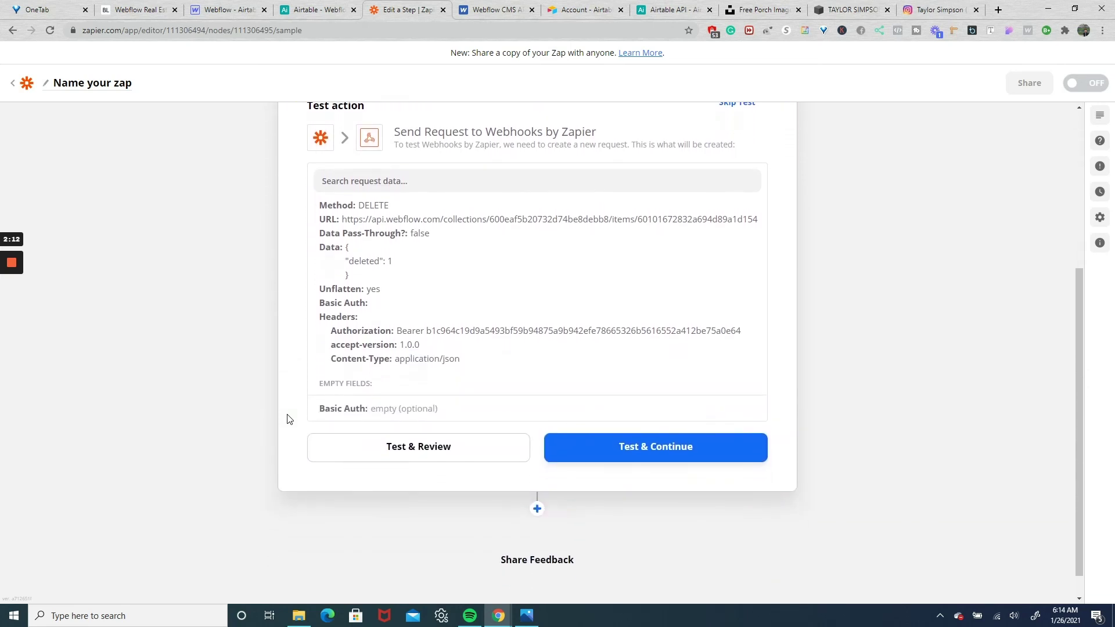
pyautogui.click(336, 447)
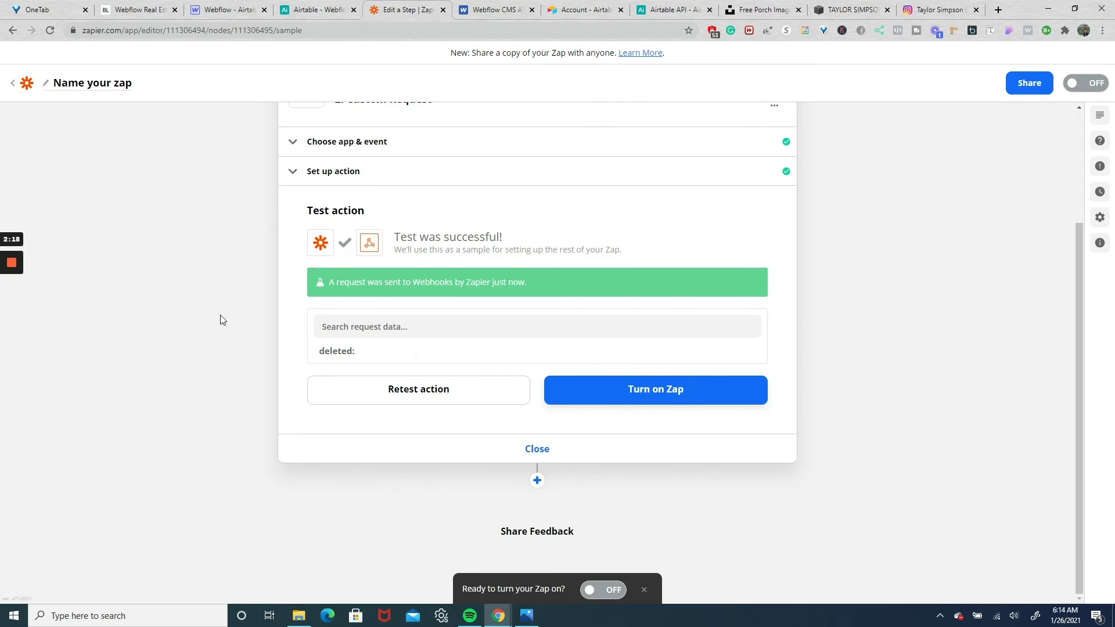
pyautogui.click(229, 10)
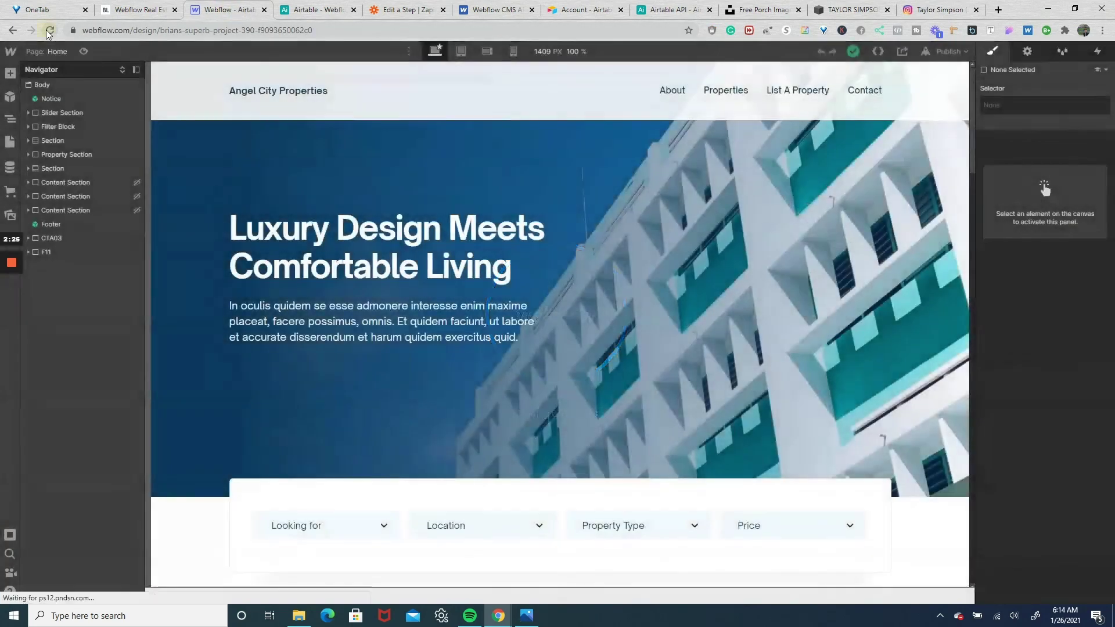
pyautogui.click(49, 30)
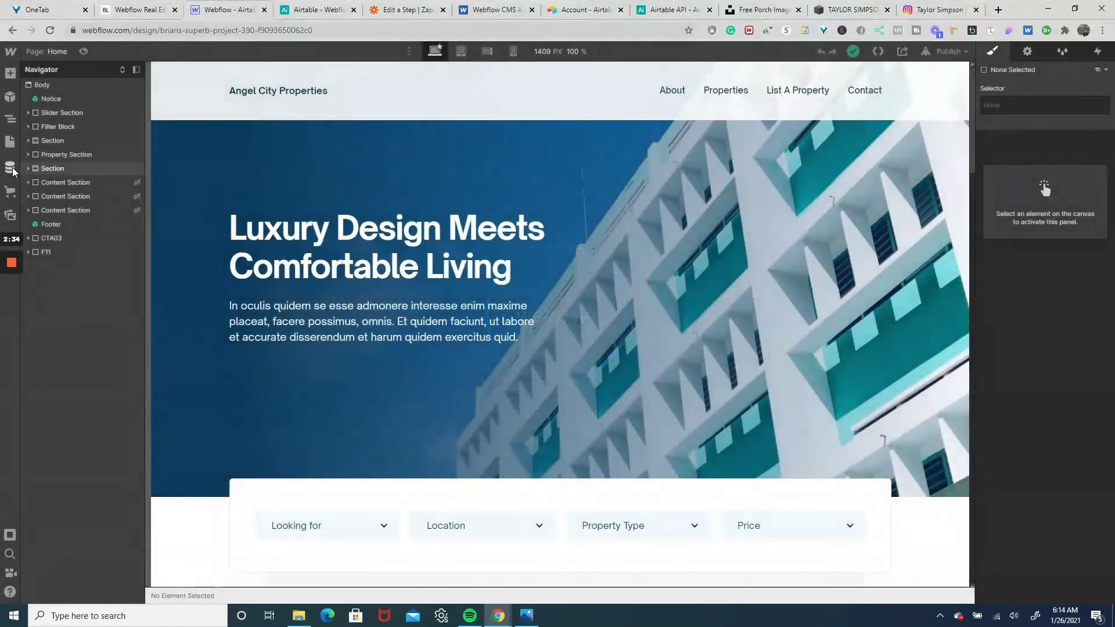
pyautogui.click(10, 168)
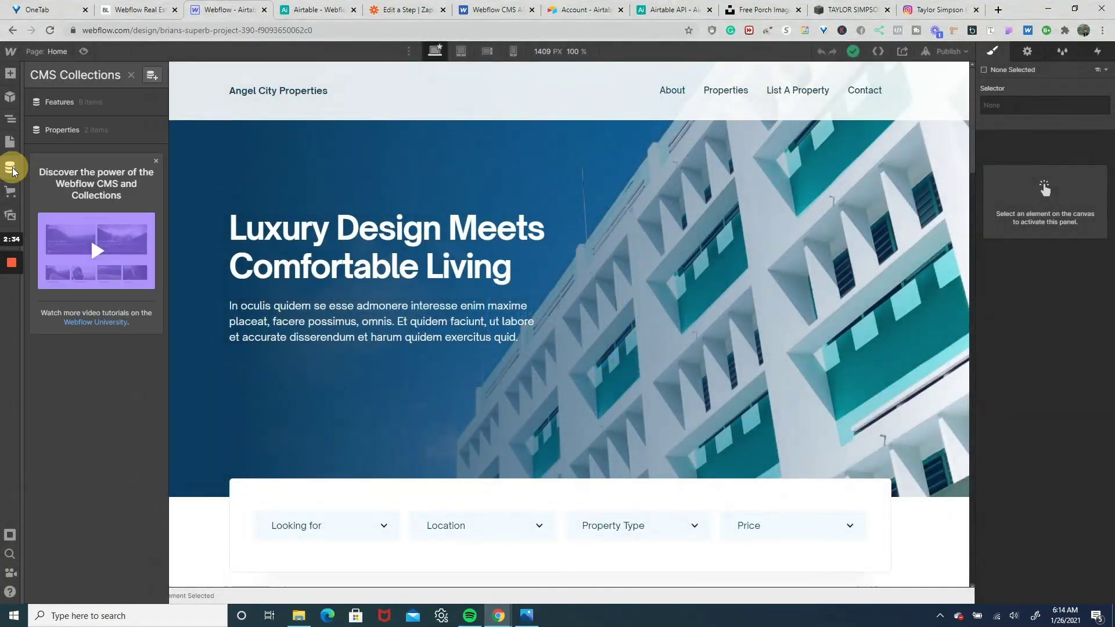
pyautogui.click(74, 134)
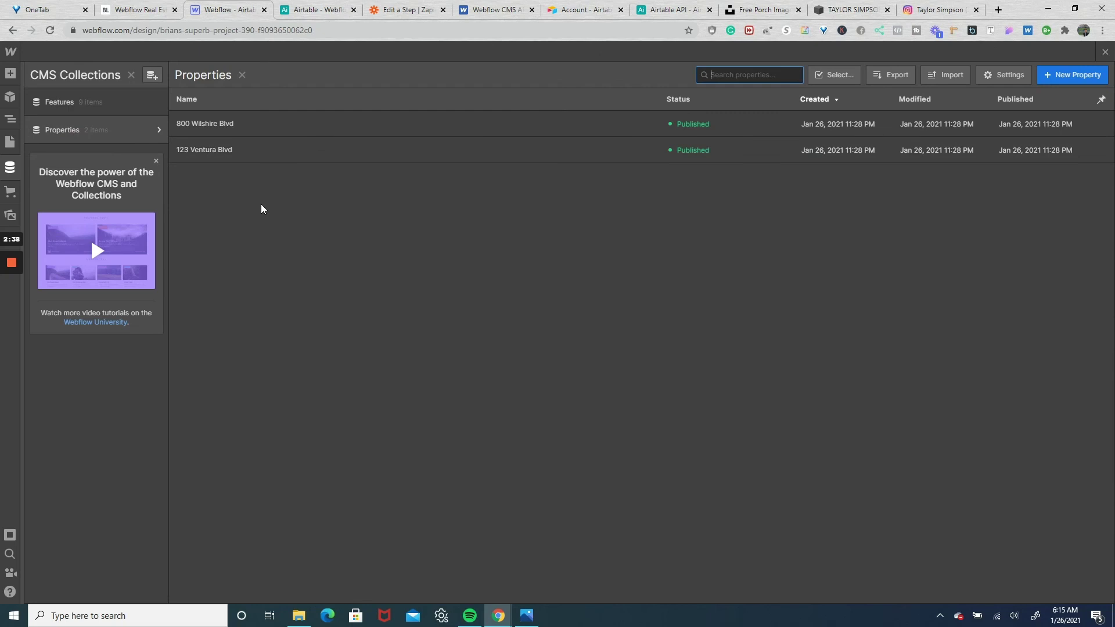
pyautogui.click(388, 11)
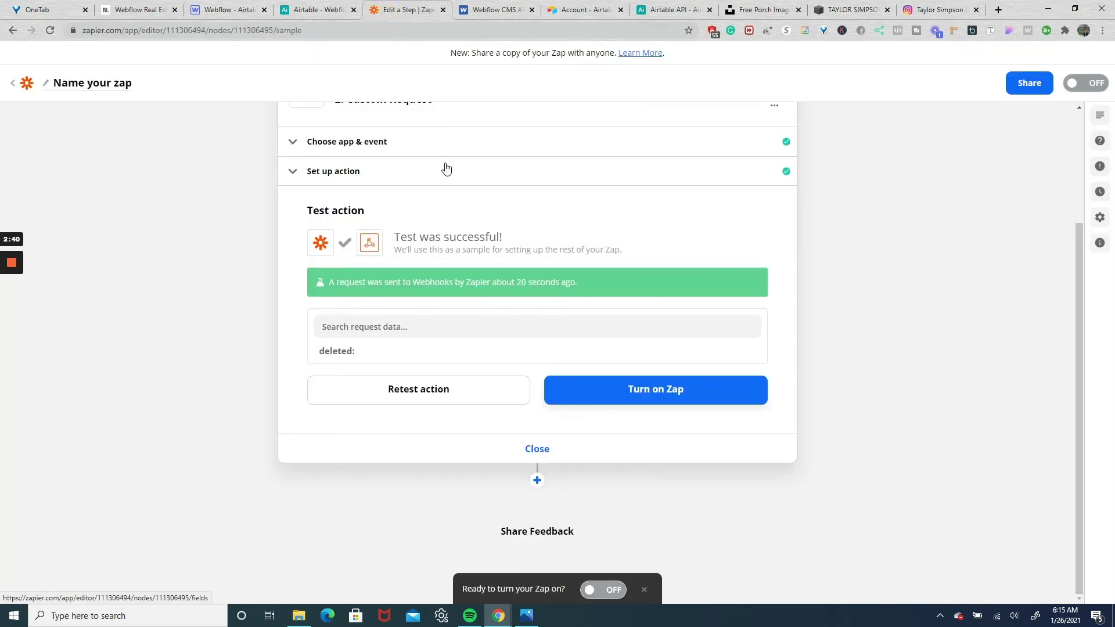
# Switch the off-market deletion zap on and dismiss the share-a-copy prompt
pyautogui.click(611, 405)
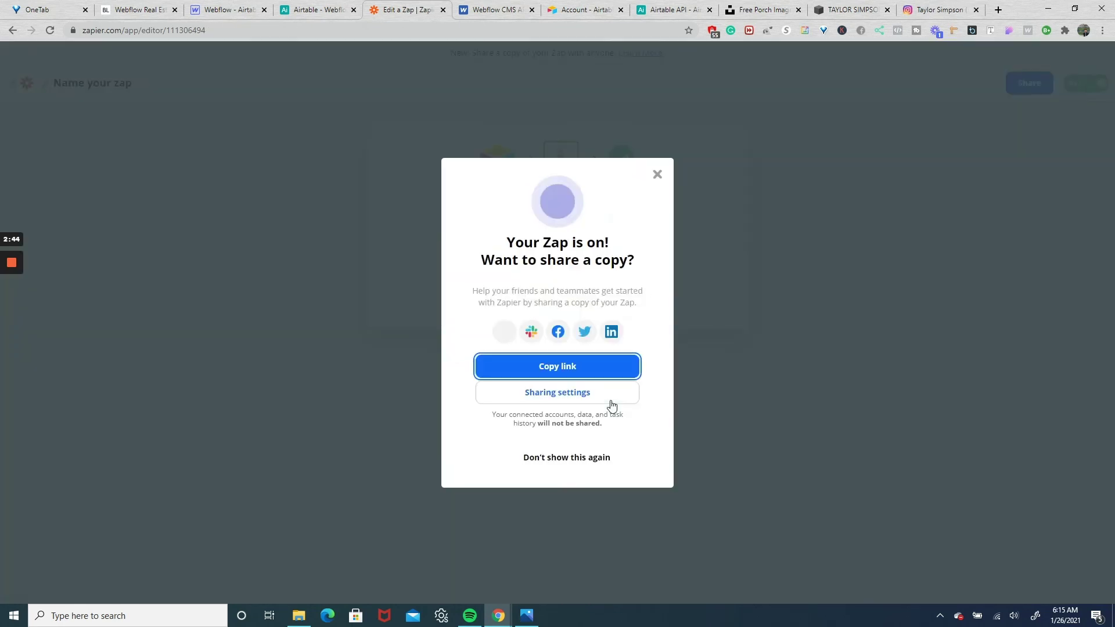
pyautogui.click(658, 174)
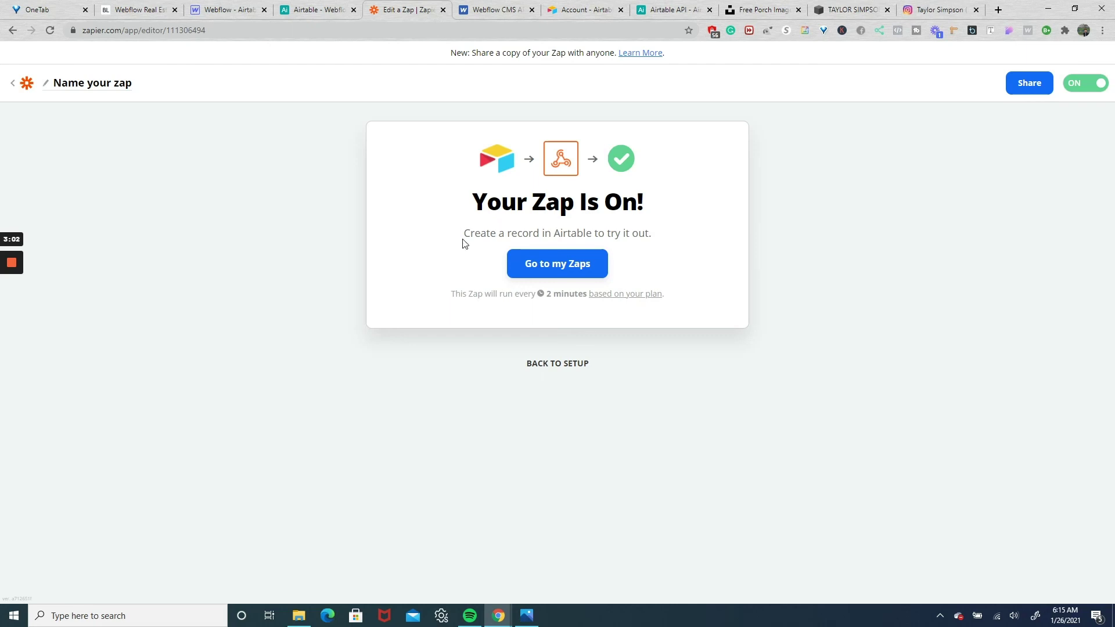
pyautogui.moveTo(18, 269)
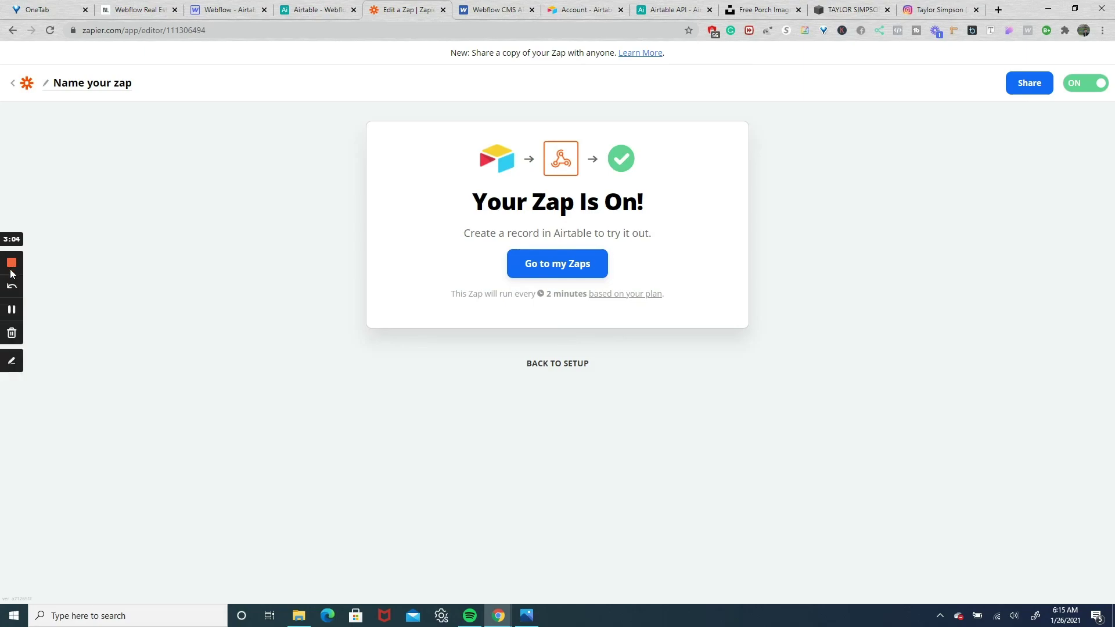
pyautogui.click(11, 261)
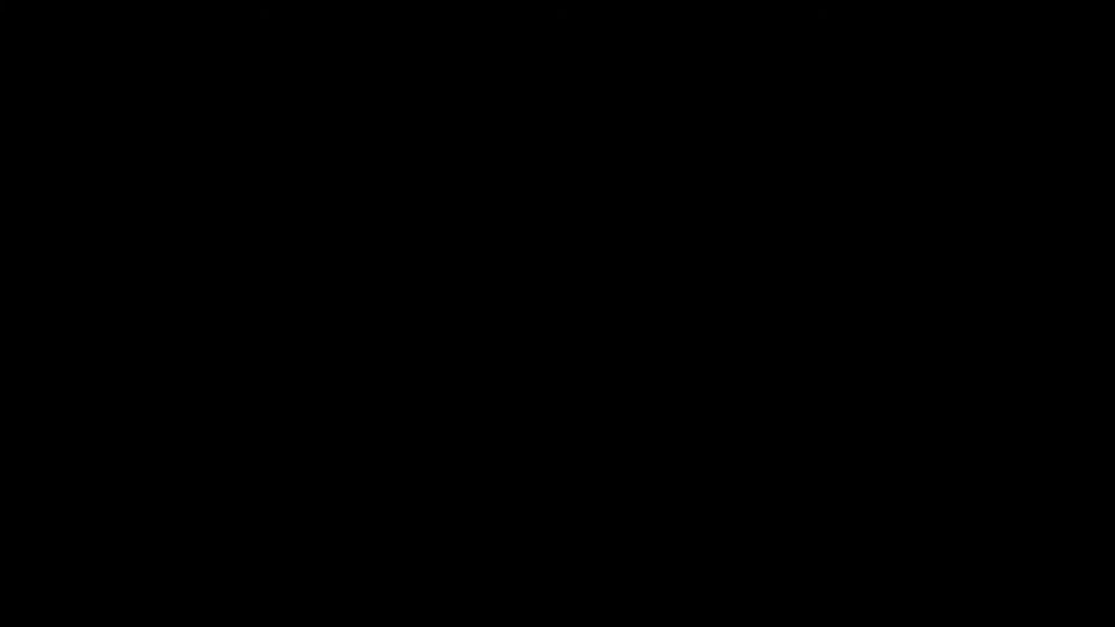